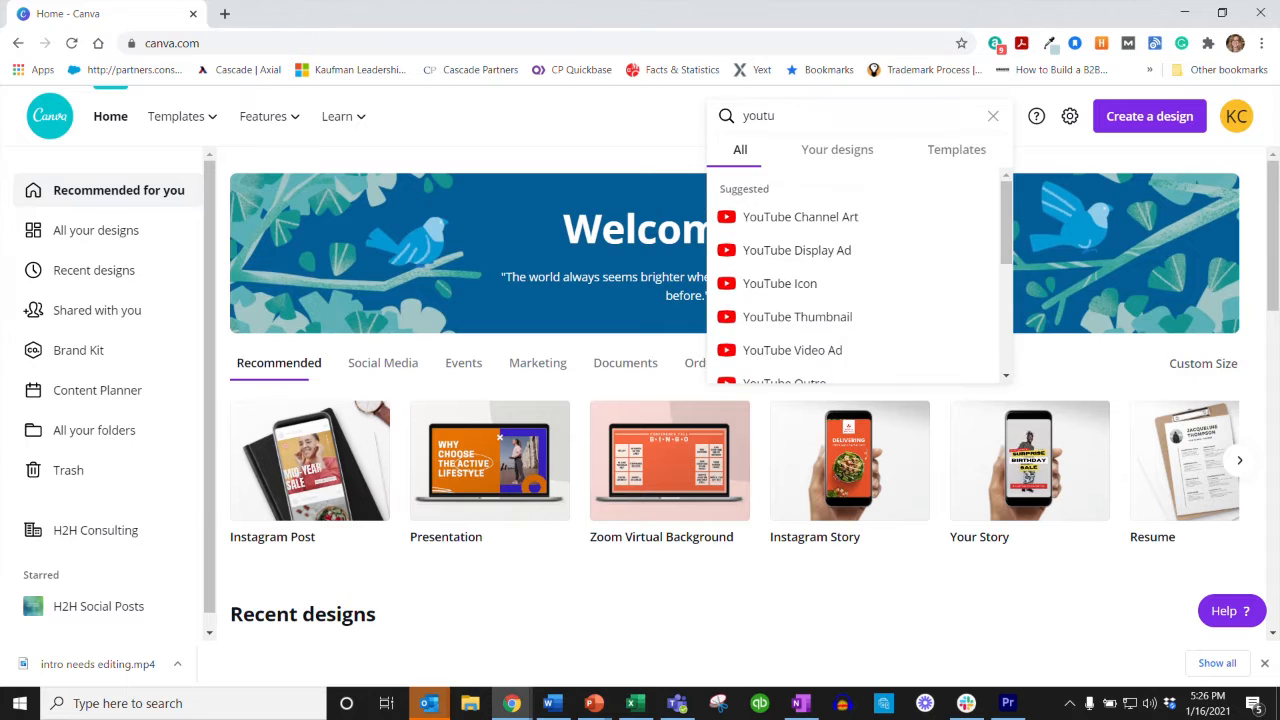
# Step: Search the design types for "youtube" and open the YouTube Thumbnail templates
pyautogui.press('BackSpace')
pyautogui.write('be')
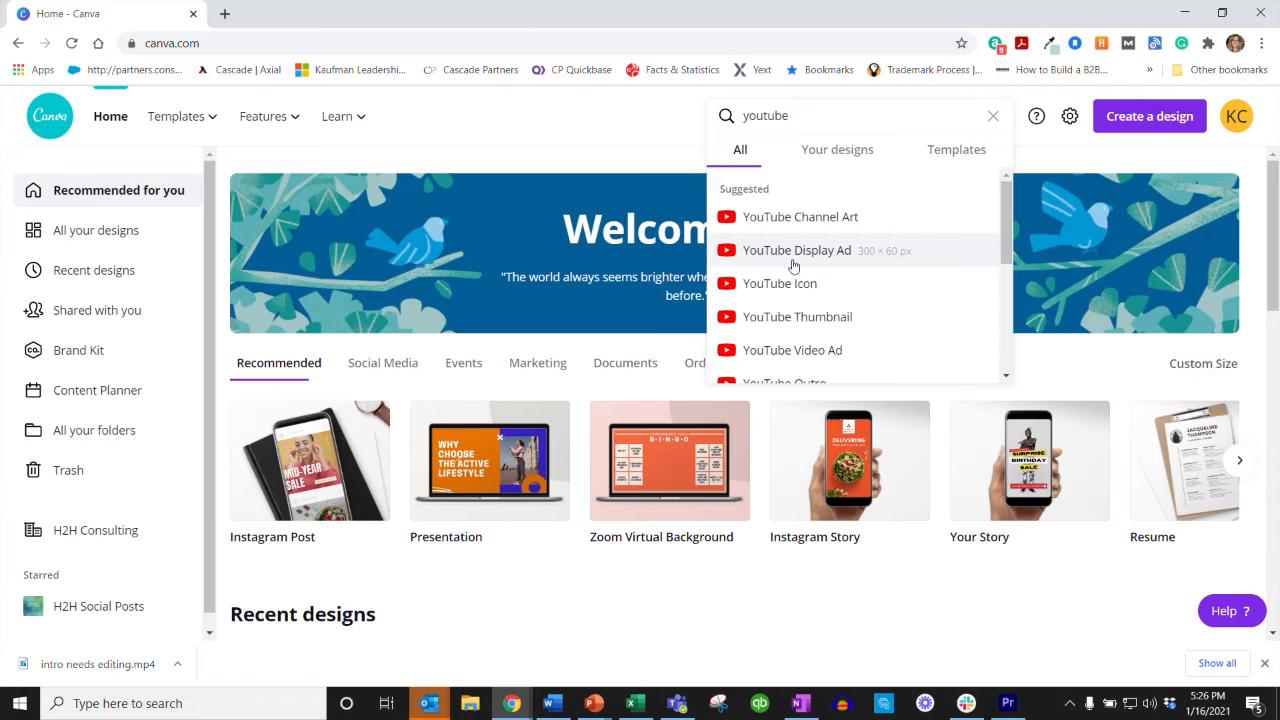
pyautogui.scroll(-1, 787, 343)
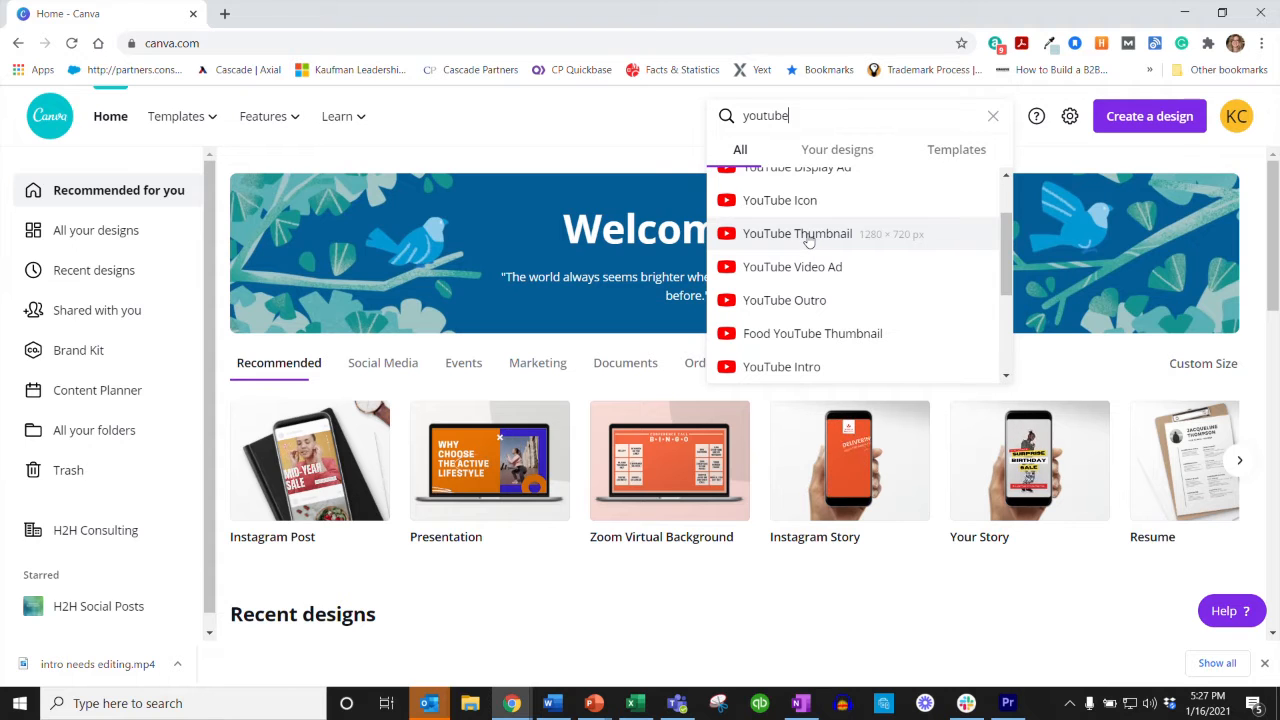
pyautogui.scroll(1, 808, 240)
pyautogui.click(775, 316)
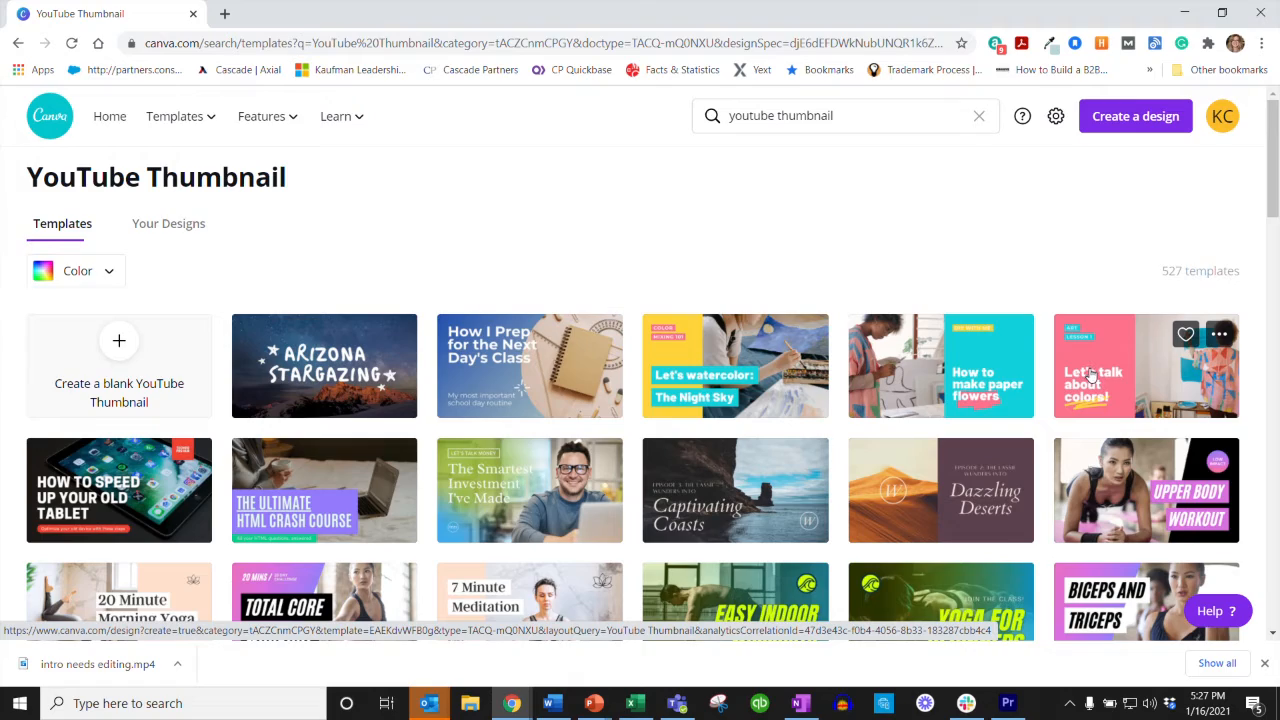
# Step: Browse the thumbnail templates and start a design from the teal "How to make paper flowers" template
pyautogui.scroll(-1, 1090, 373)
pyautogui.scroll(-4, 1090, 373)
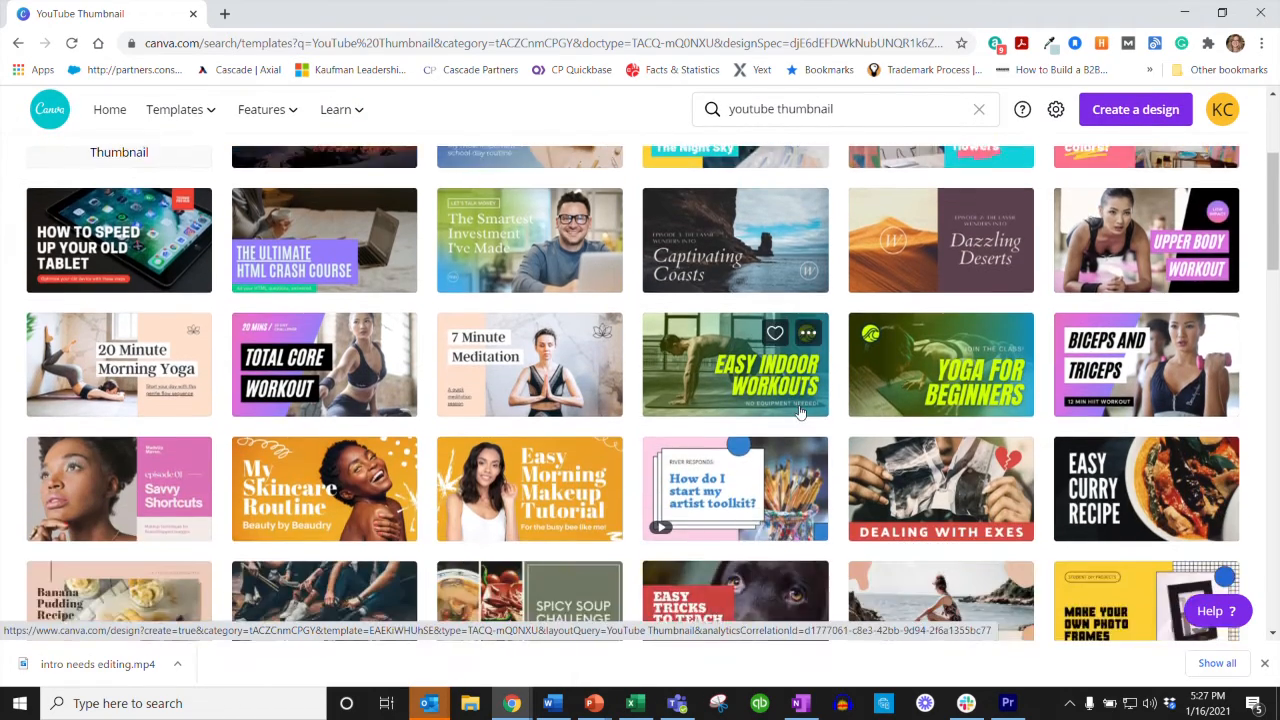
pyautogui.scroll(3, 800, 413)
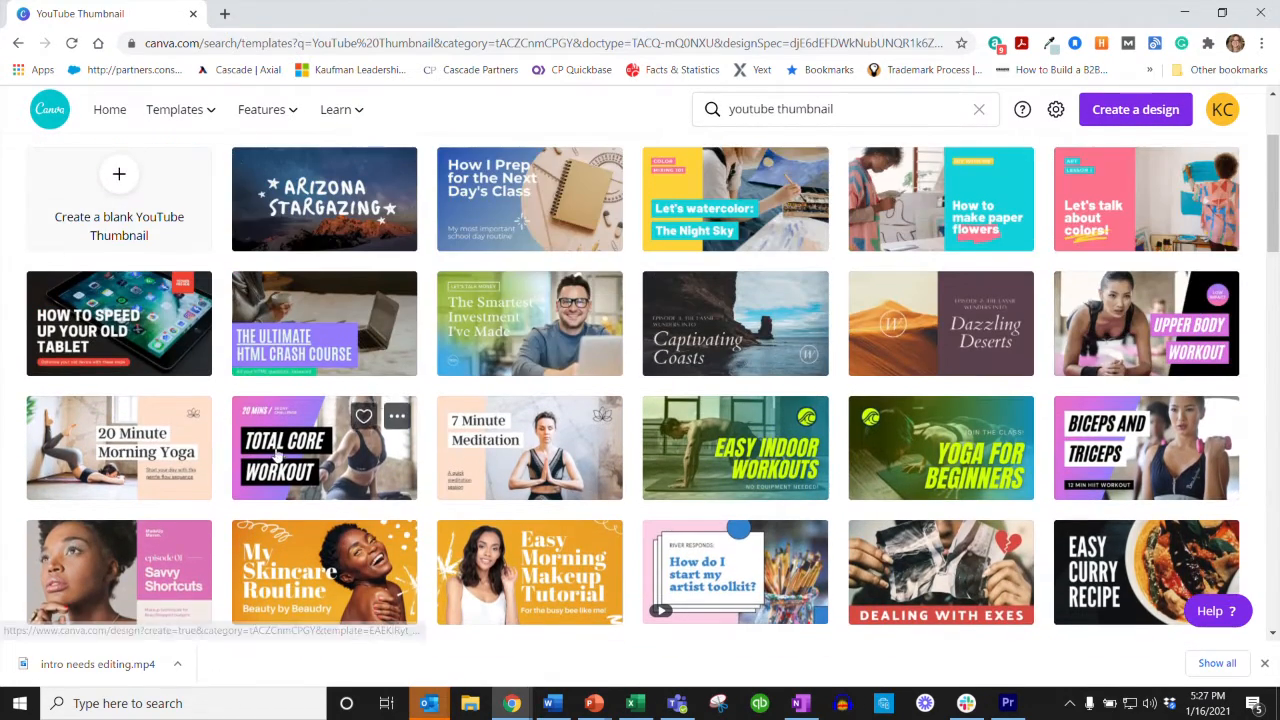
pyautogui.scroll(1, 112, 222)
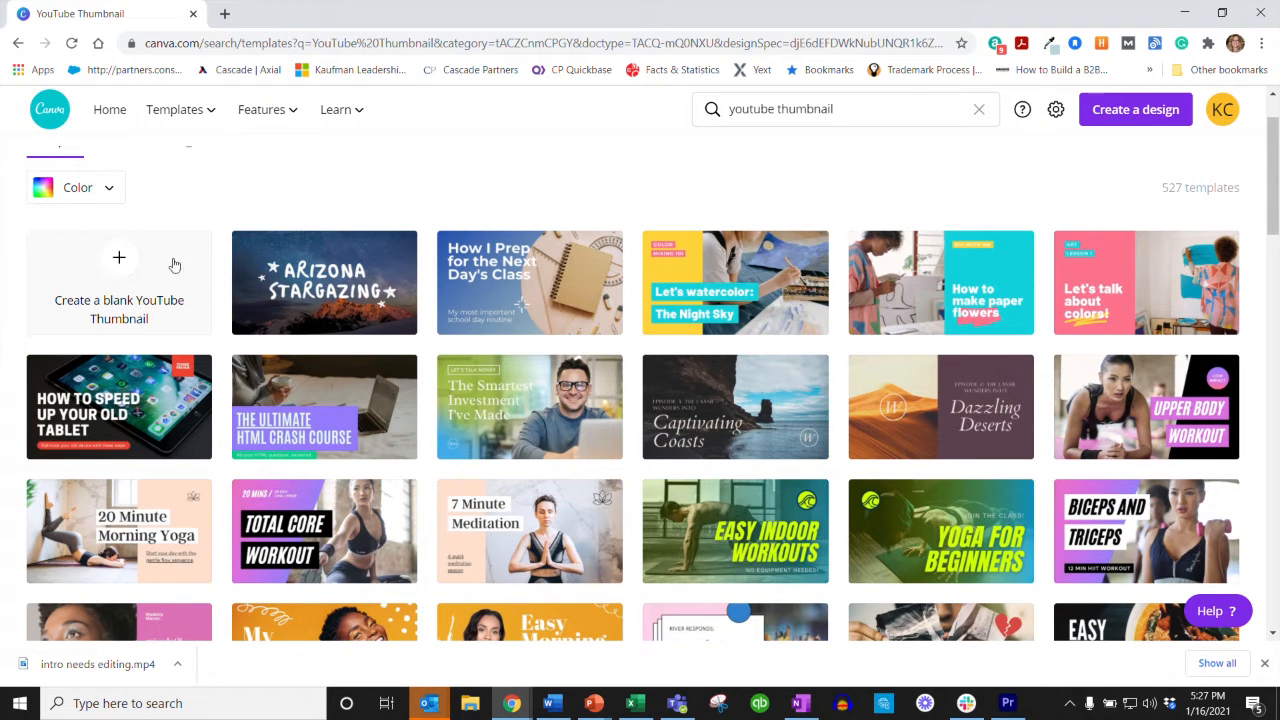
pyautogui.click(924, 288)
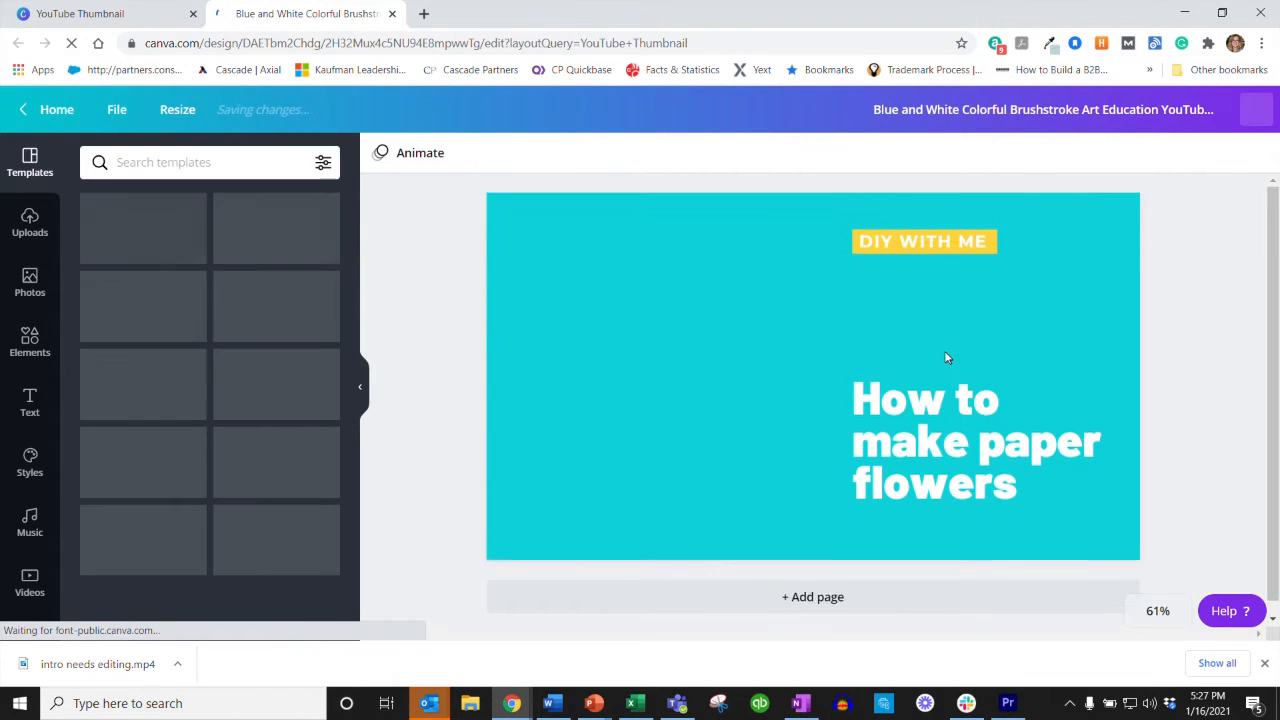
# Step: Change the teal background to the dark navy H2H primary brand color
pyautogui.click(884, 353)
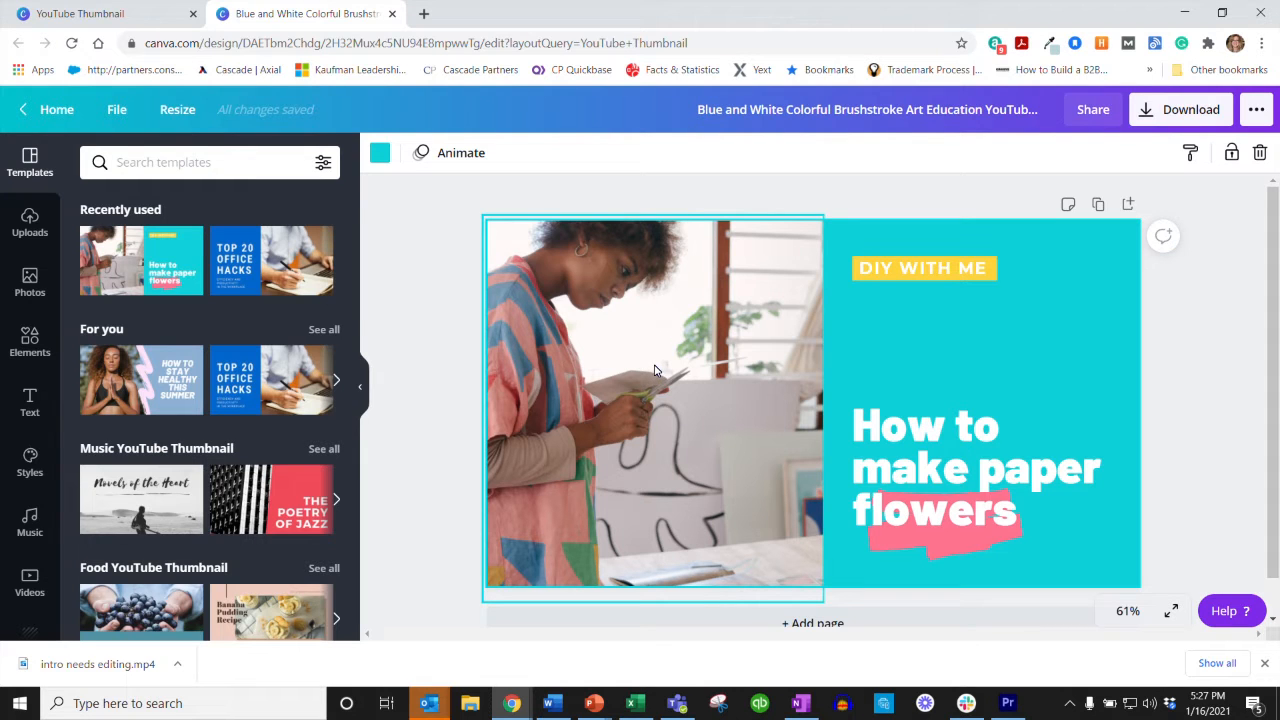
pyautogui.click(379, 155)
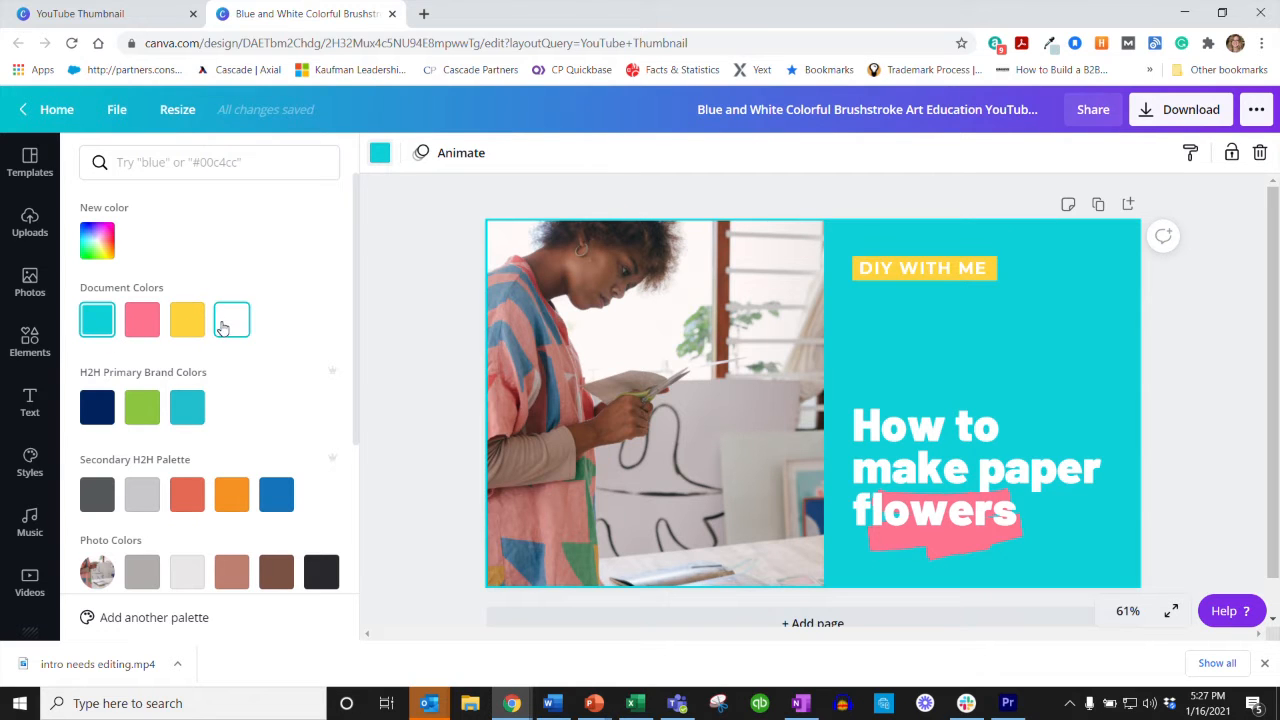
pyautogui.click(92, 410)
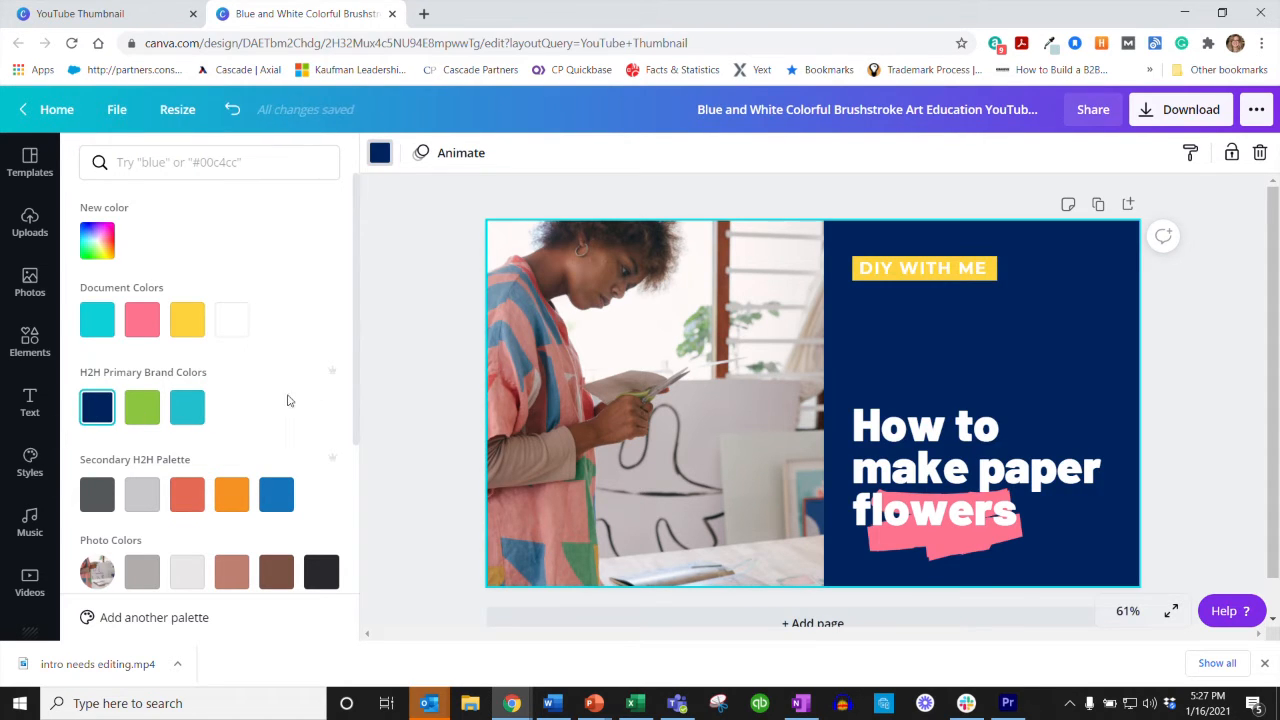
# Step: Delete the yellow "DIY with me" label, the "How to make paper flowers" headline and the pink brushstroke
pyautogui.click(917, 271)
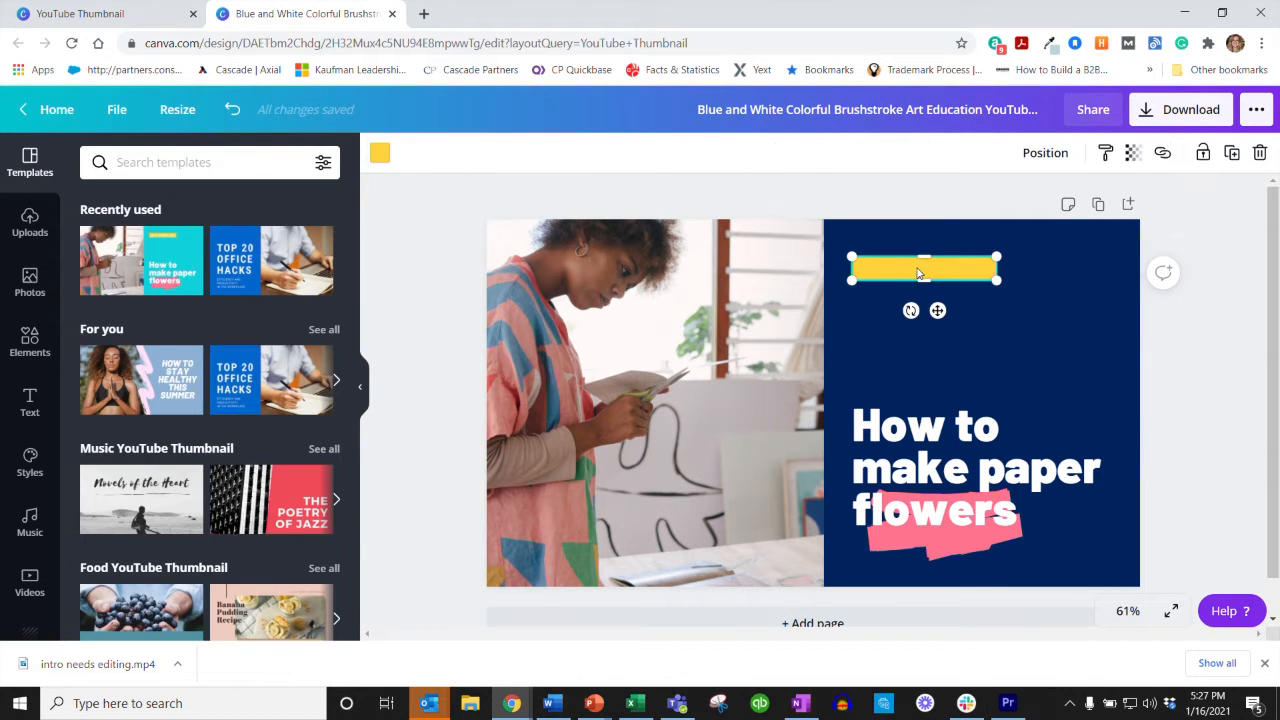
pyautogui.press('Delete')
pyautogui.click(935, 458)
pyautogui.press('Delete')
pyautogui.click(948, 508)
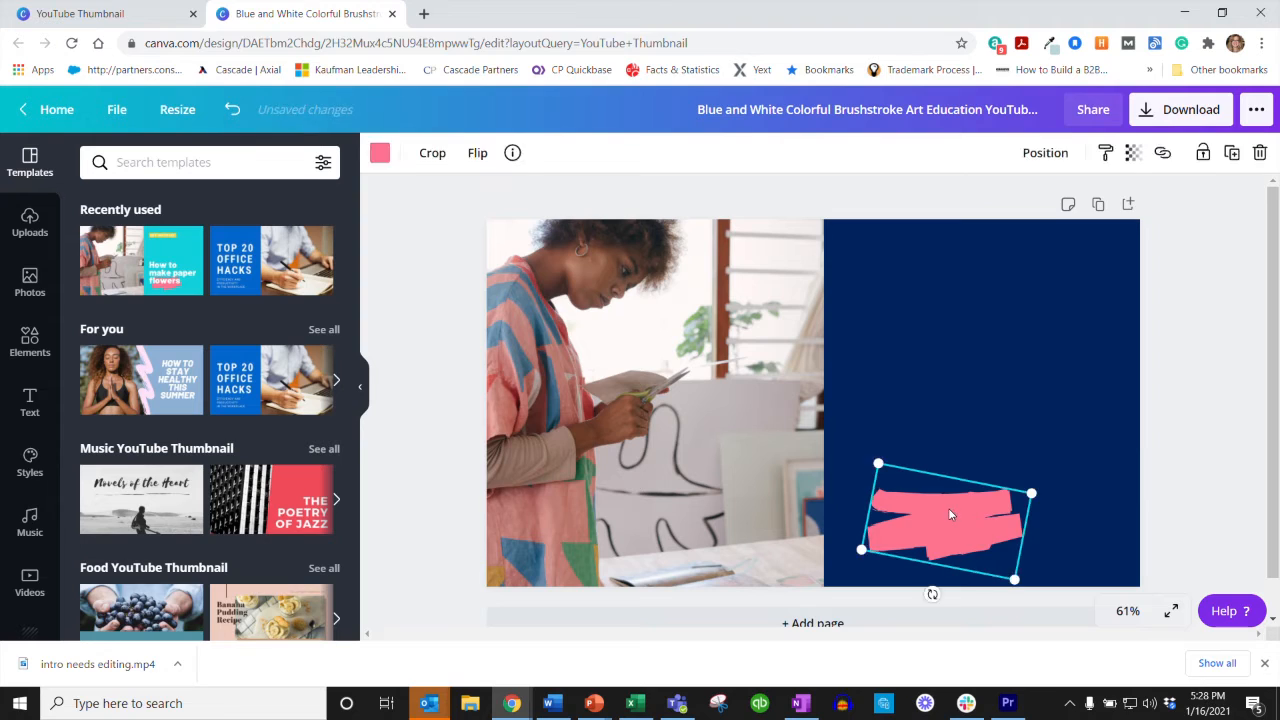
pyautogui.press('Delete')
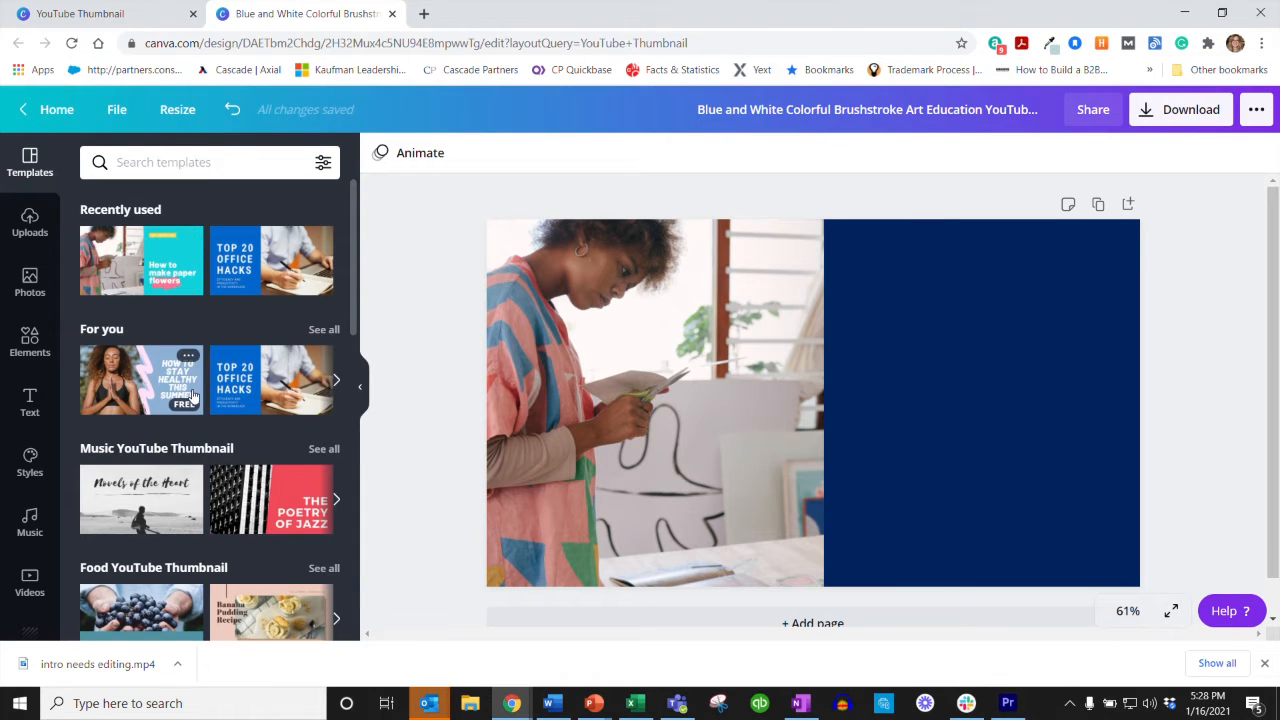
# Step: Look through the template categories and apply the recently used "Top 20 Office Hacks" template to the page
pyautogui.scroll(-1, 273, 477)
pyautogui.scroll(-3, 273, 477)
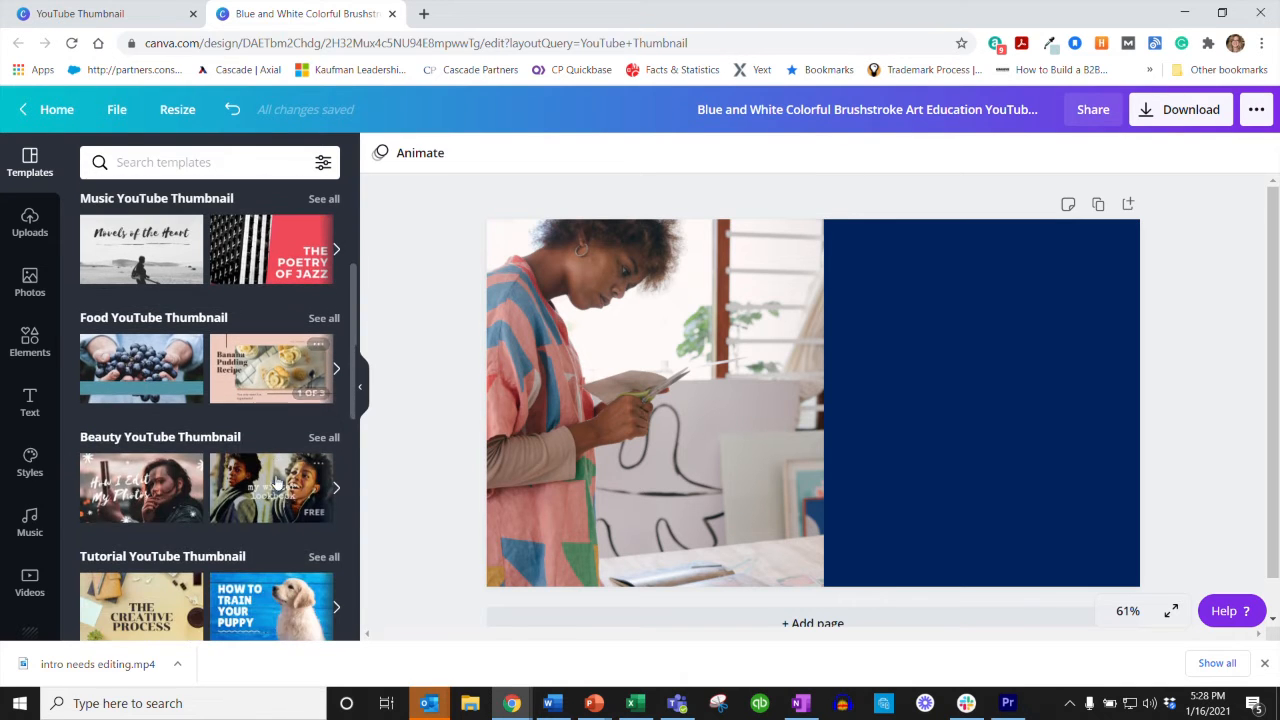
pyautogui.scroll(-2, 252, 598)
pyautogui.scroll(-1, 252, 598)
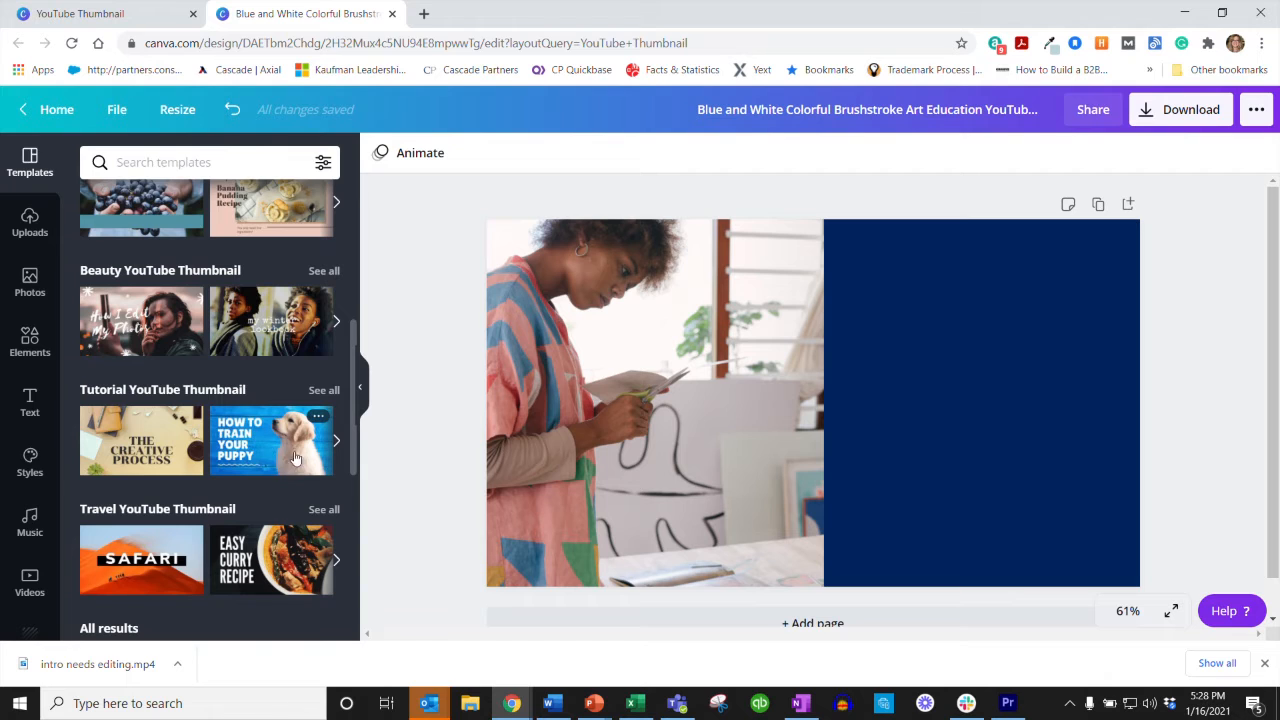
pyautogui.scroll(7, 264, 435)
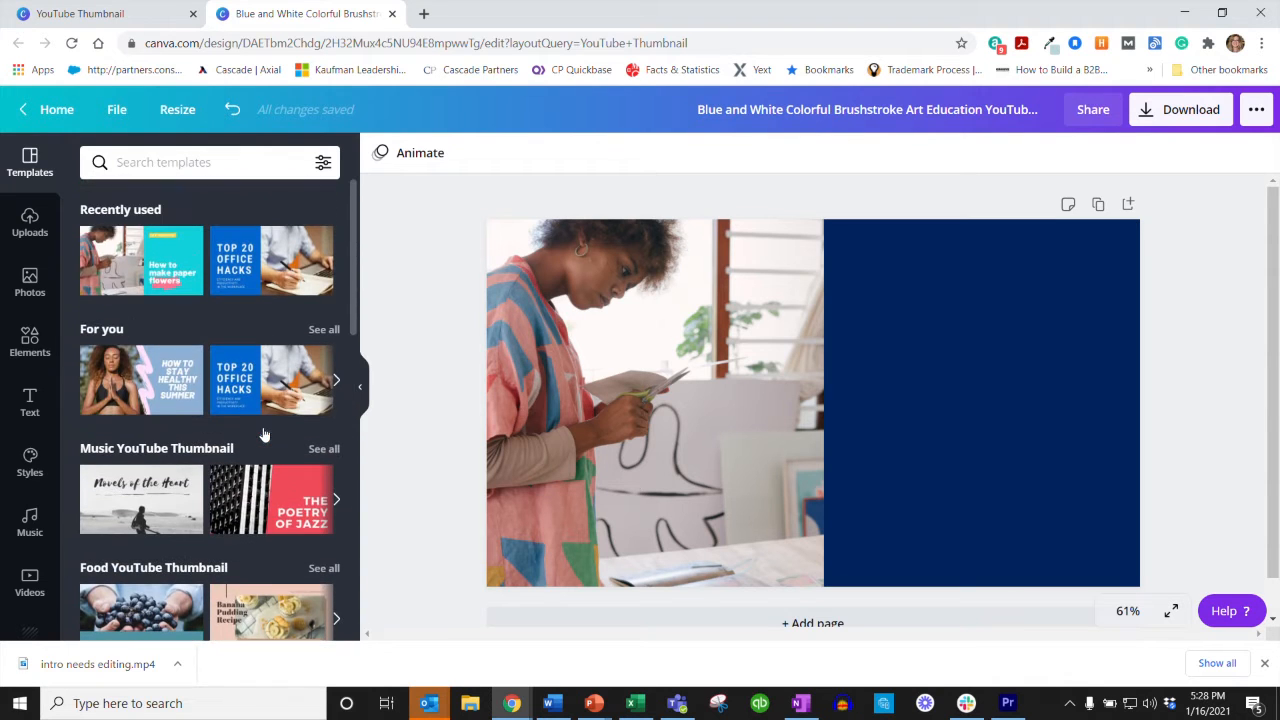
pyautogui.click(256, 262)
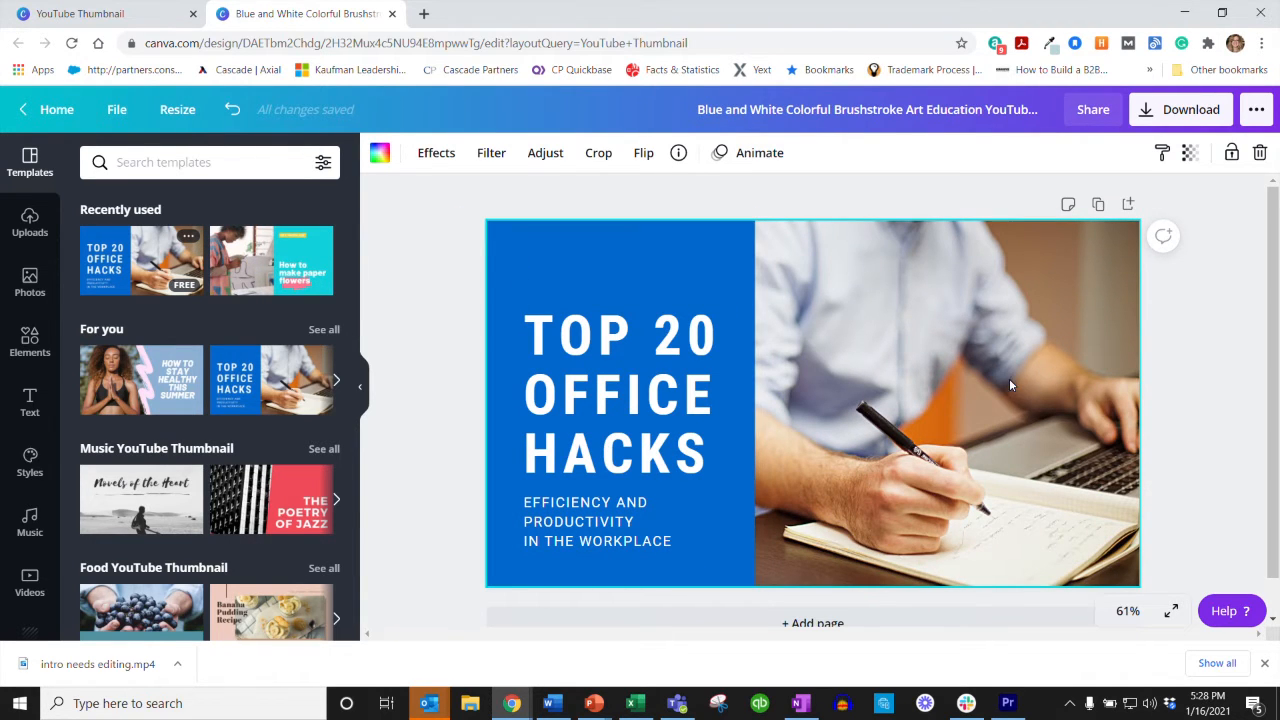
# Step: Set the "Top 20 Office Hacks" headline in the Open Sans brand font at size 48
pyautogui.click(642, 424)
pyautogui.doubleClick(640, 424)
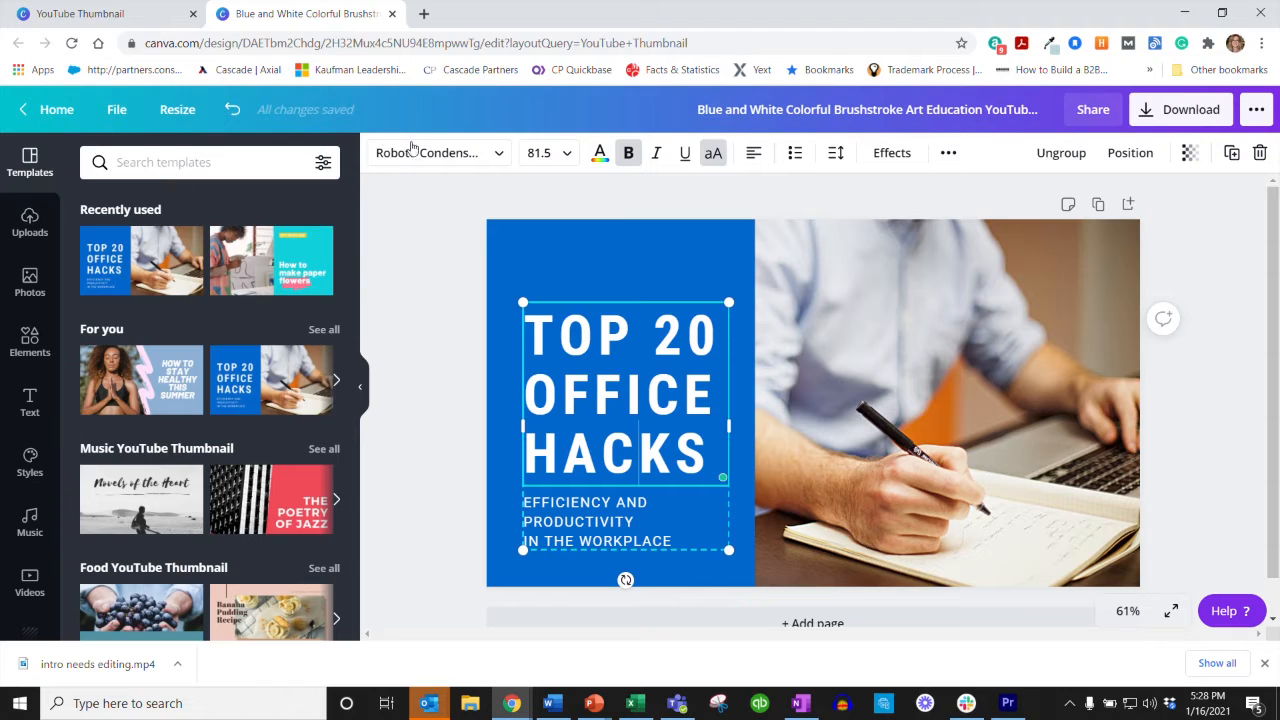
pyautogui.click(470, 160)
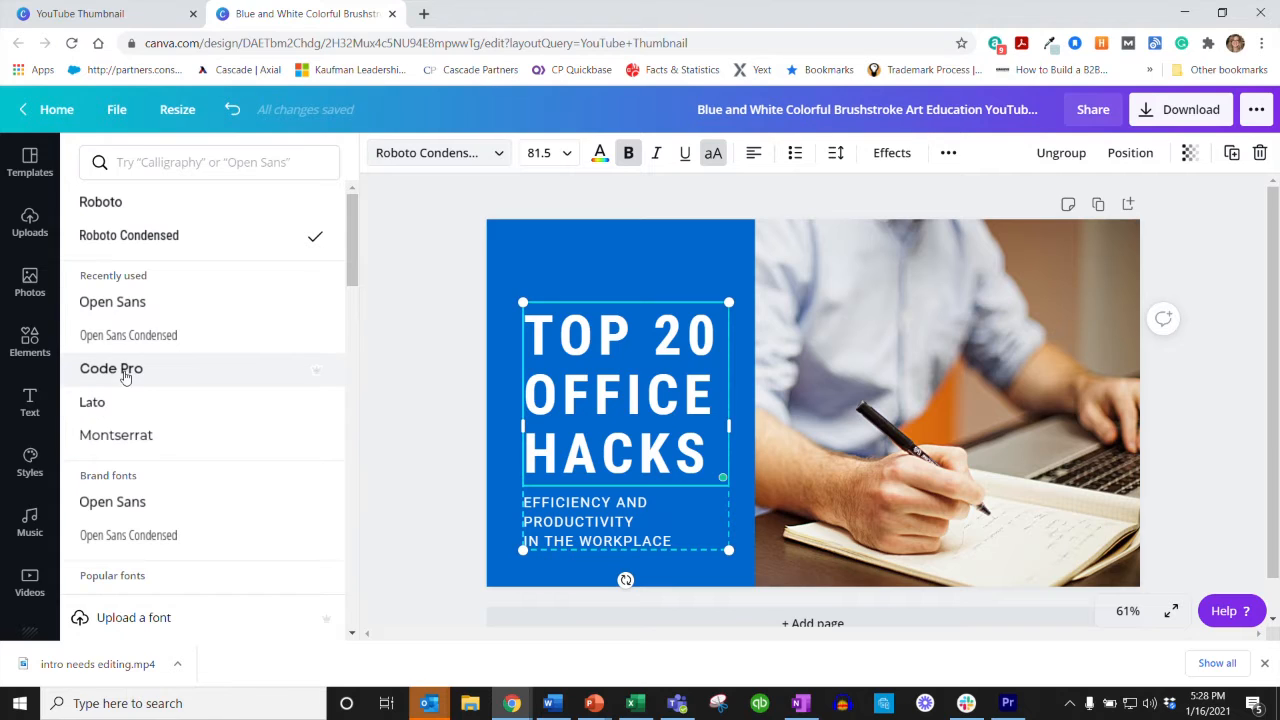
pyautogui.click(112, 502)
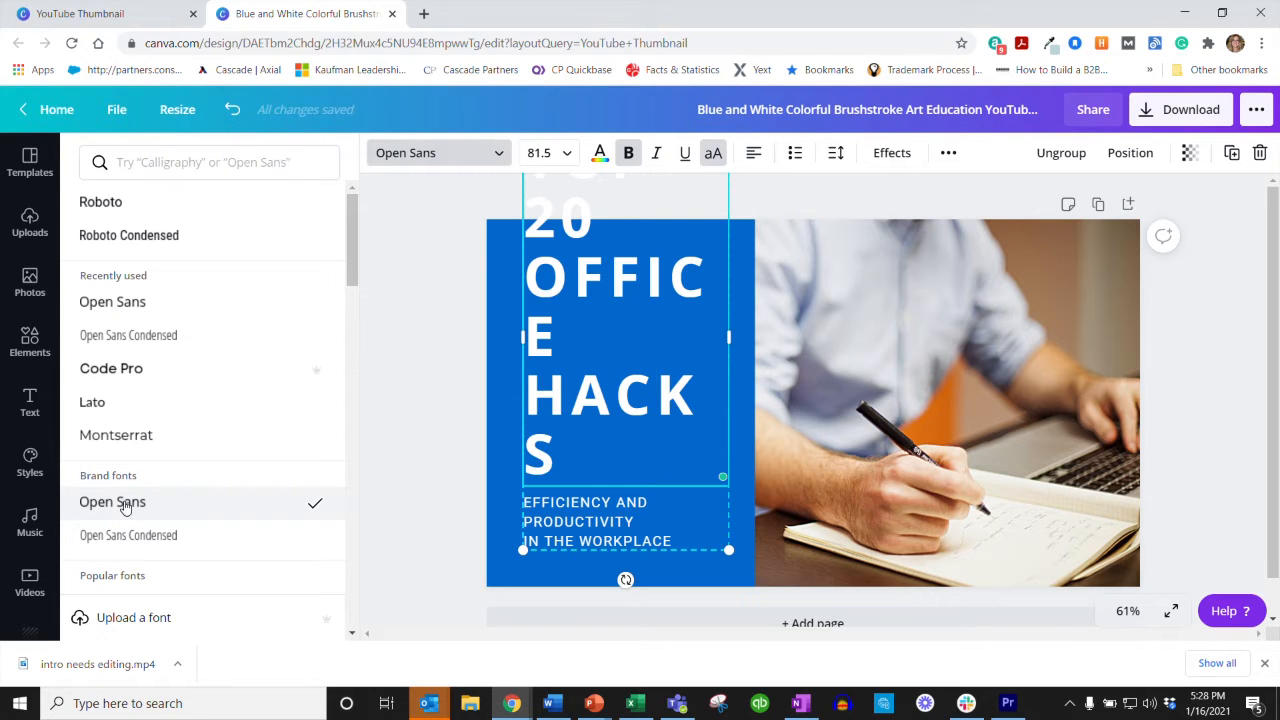
pyautogui.click(560, 152)
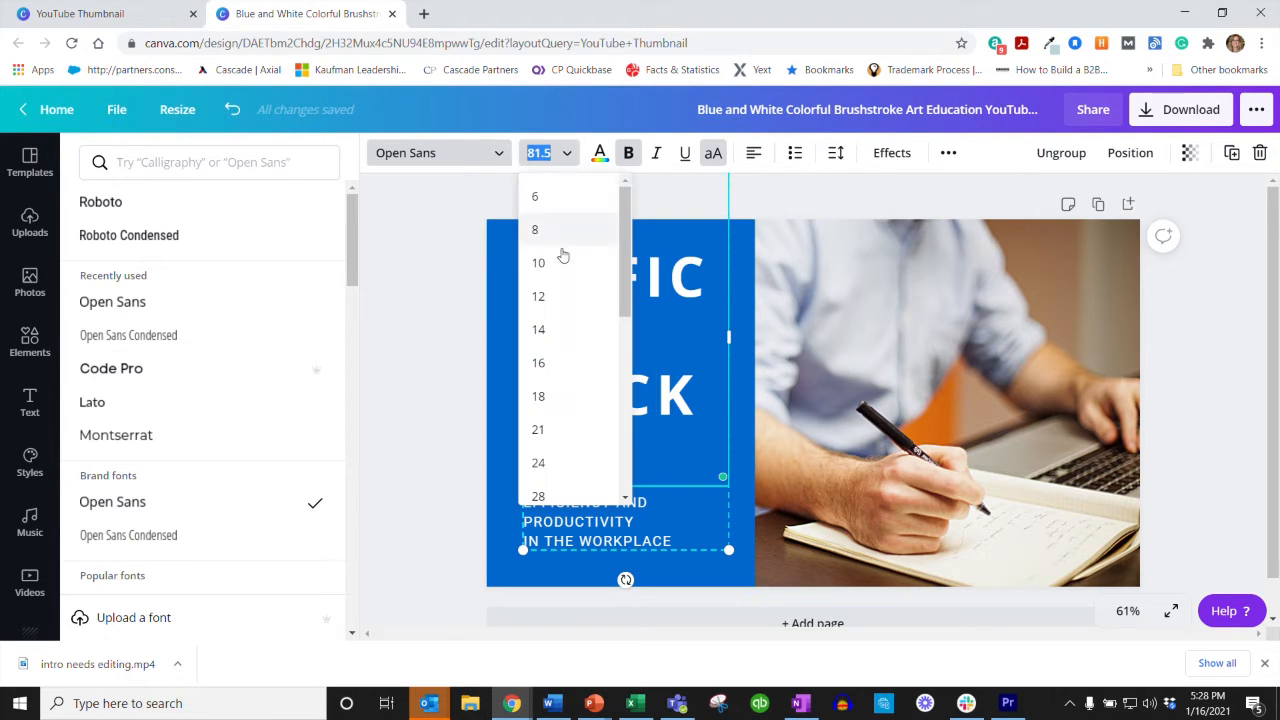
pyautogui.click(560, 494)
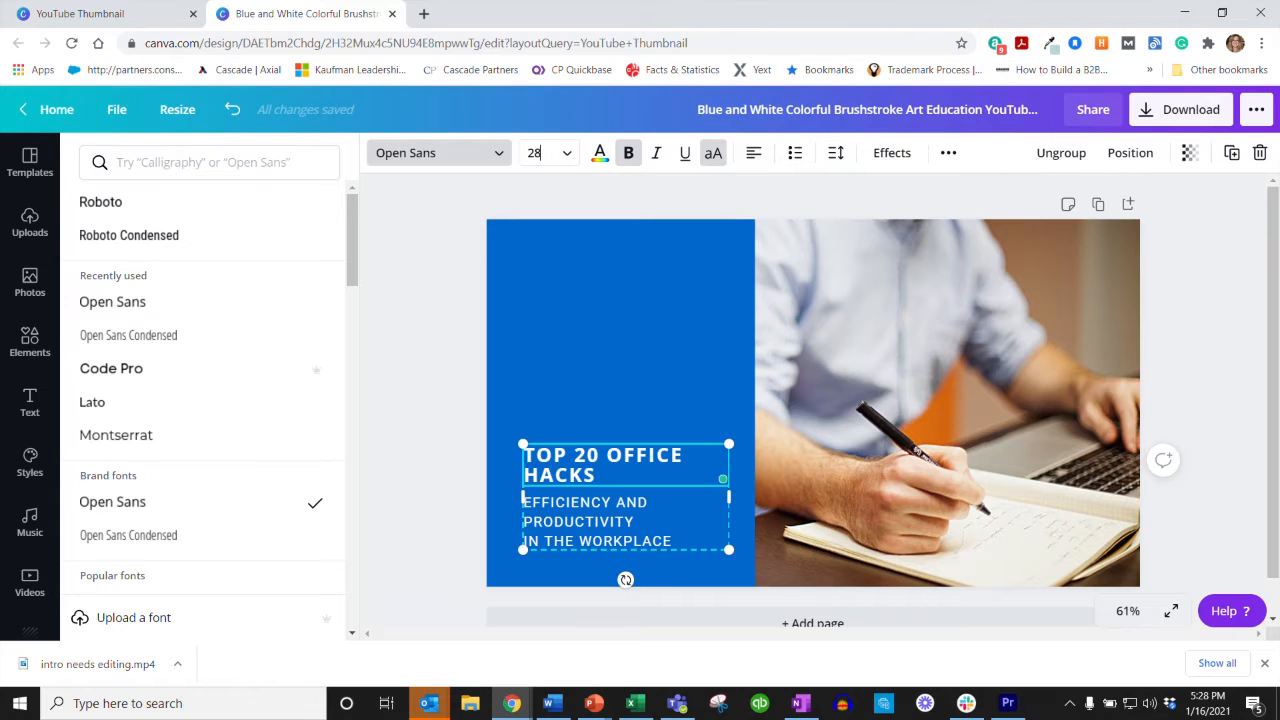
pyautogui.click(560, 152)
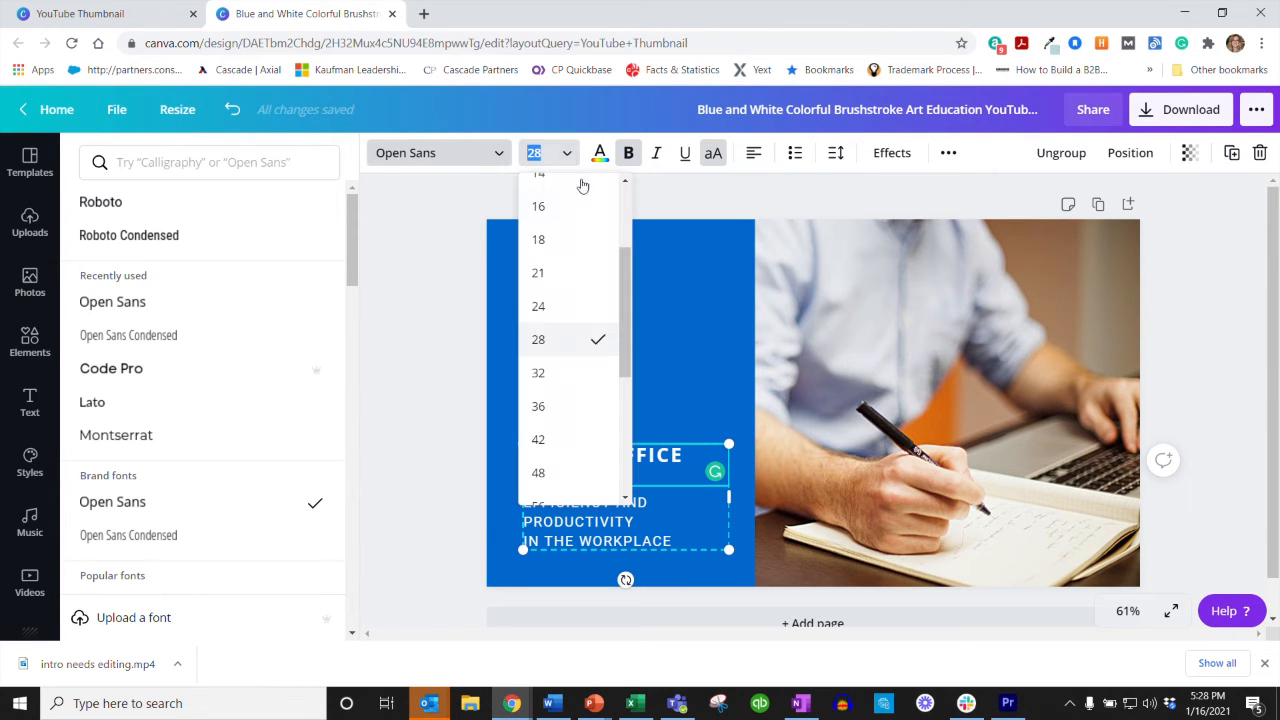
pyautogui.moveTo(628, 290); pyautogui.dragTo(639, 331)
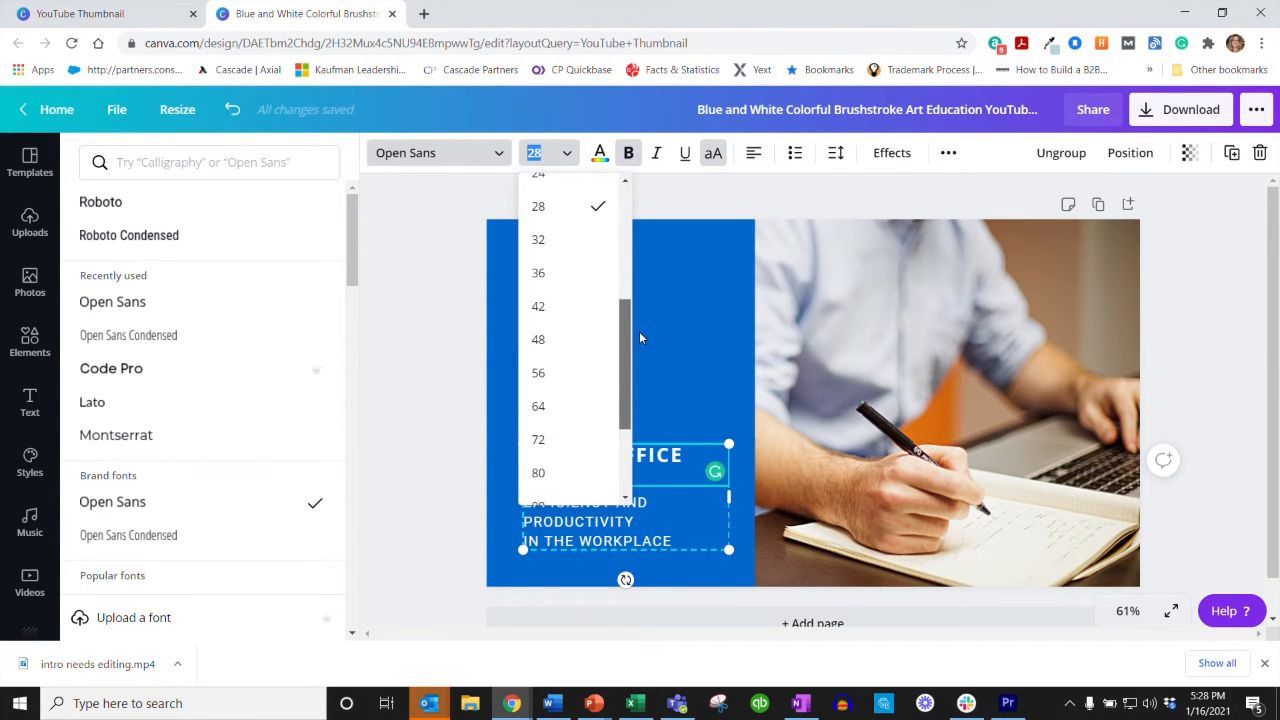
pyautogui.click(555, 339)
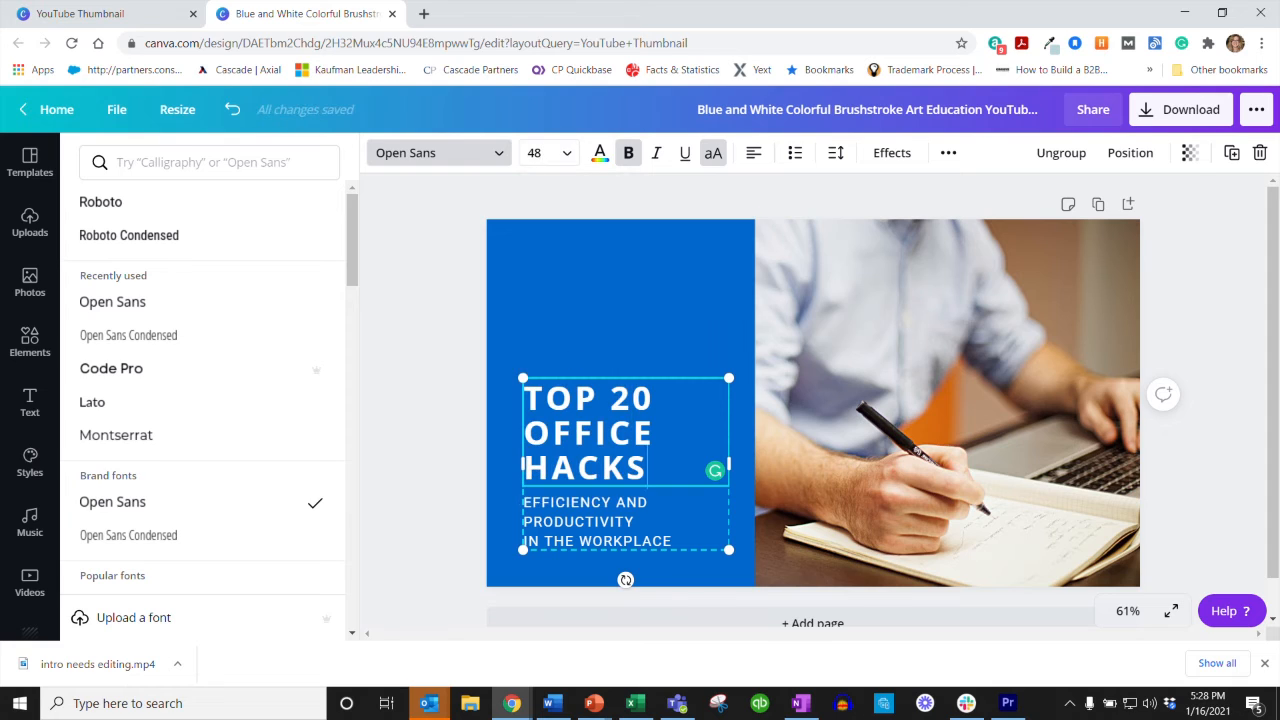
# Step: Replace the headline text with "HOW TO CREATE A YOUTUBE THUMBNAIL IN CANVA"
pyautogui.moveTo(648, 470); pyautogui.dragTo(526, 402)
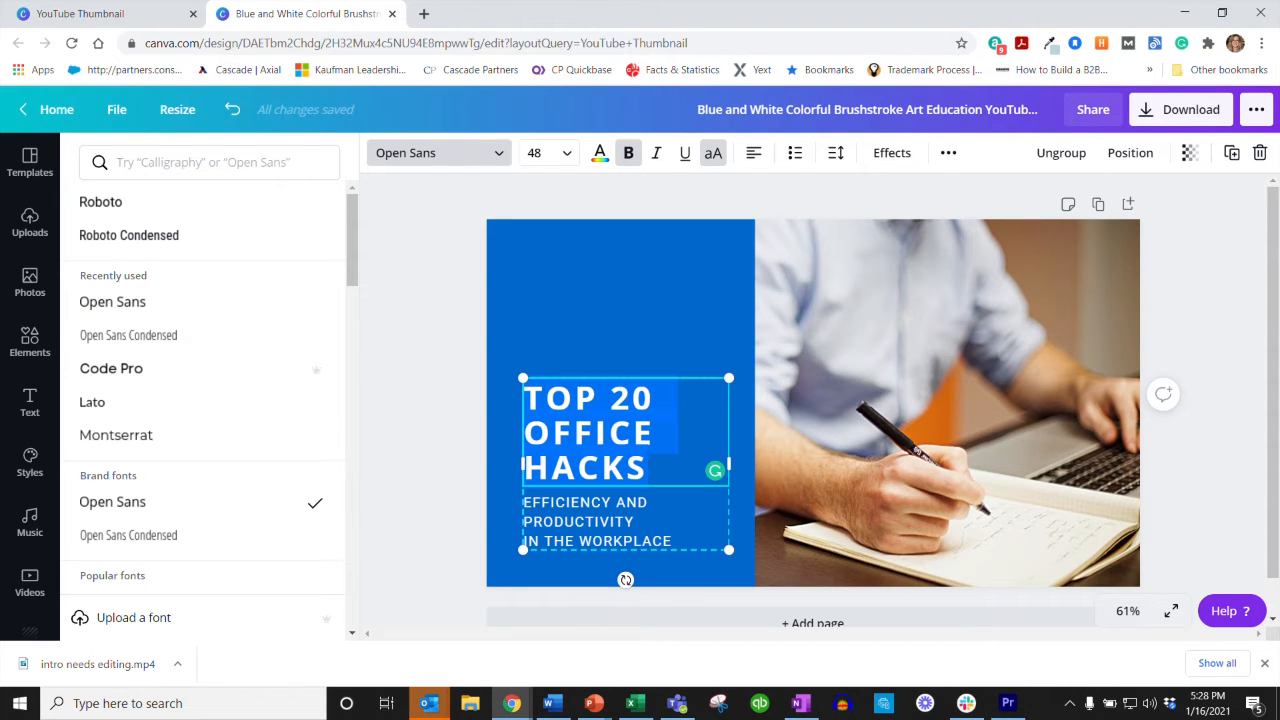
pyautogui.write('HOT')
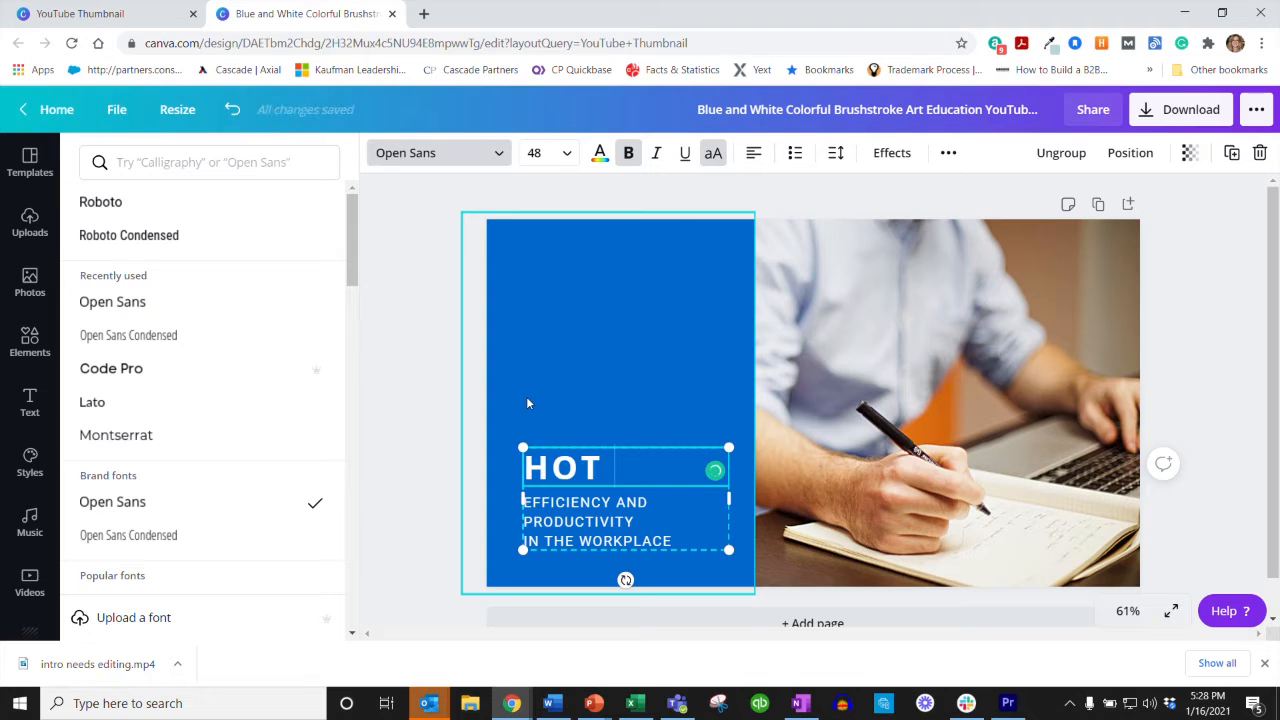
pyautogui.press('BackSpace')
pyautogui.write('W TO CREATE A YOUTU')
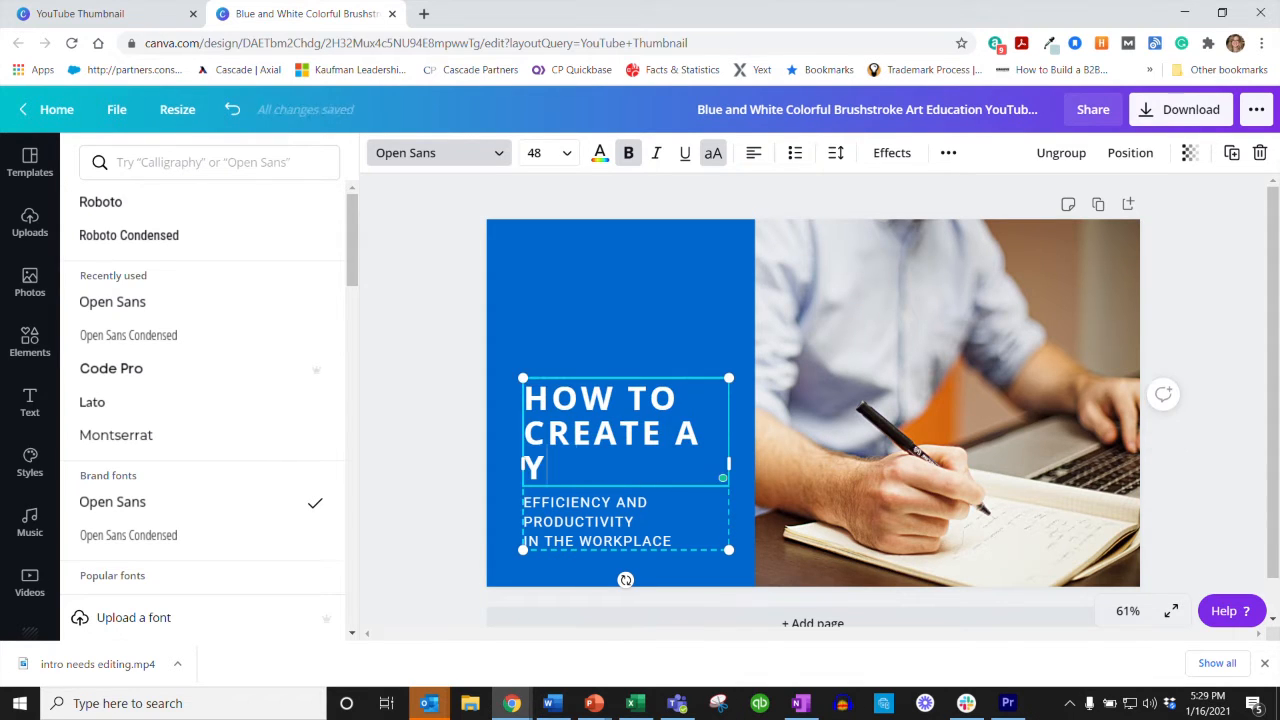
pyautogui.write('BE')
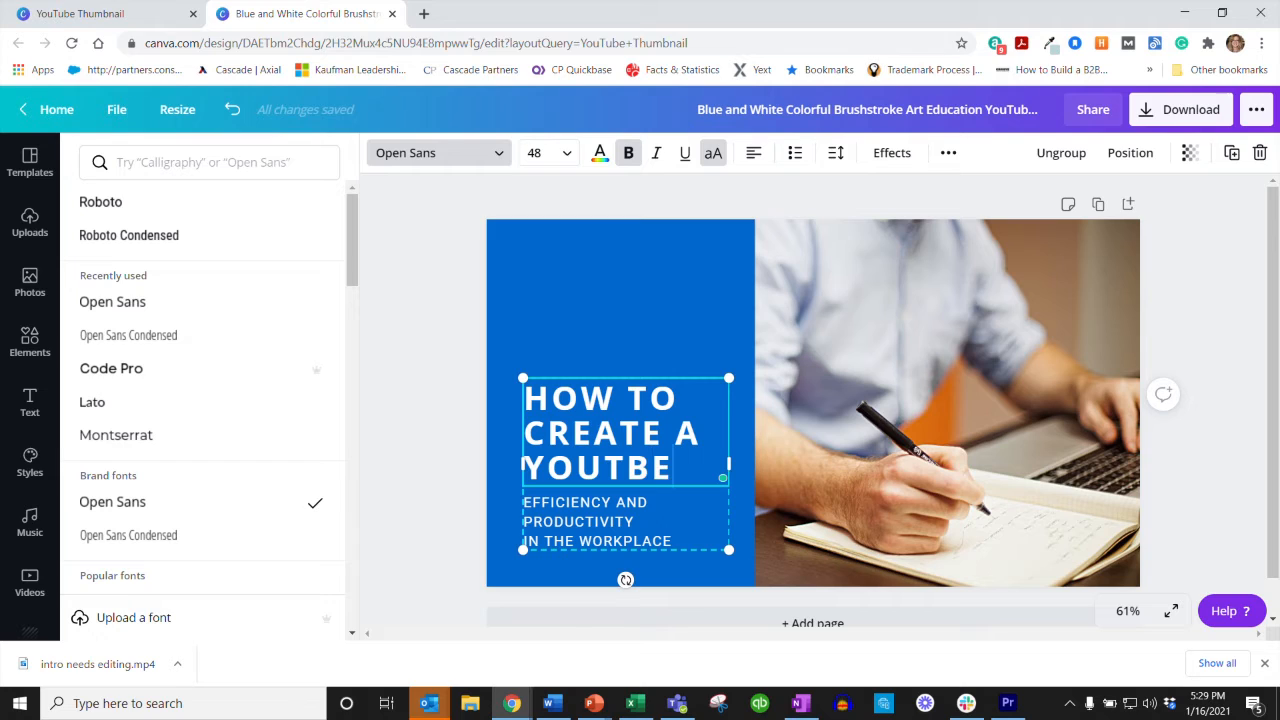
pyautogui.press('BackSpace')
pyautogui.press('BackSpace')
pyautogui.write('UBE THUM')
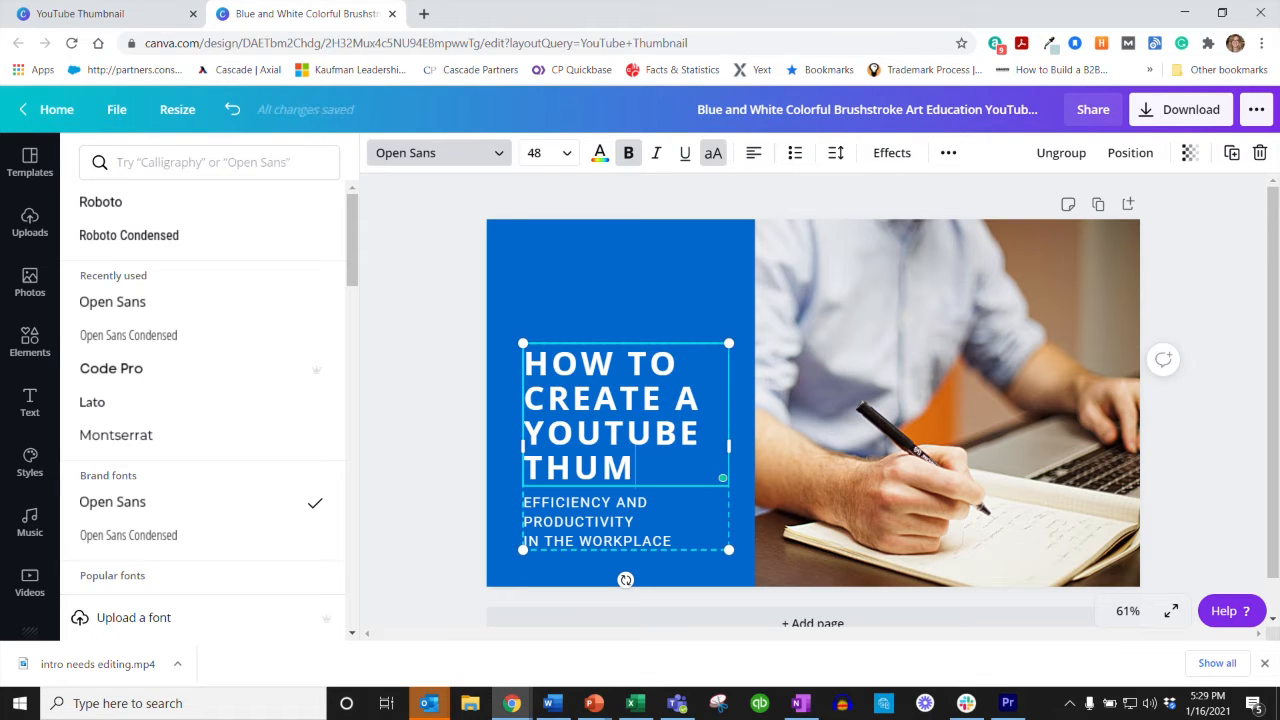
pyautogui.write('BNAIL IN CANVA')
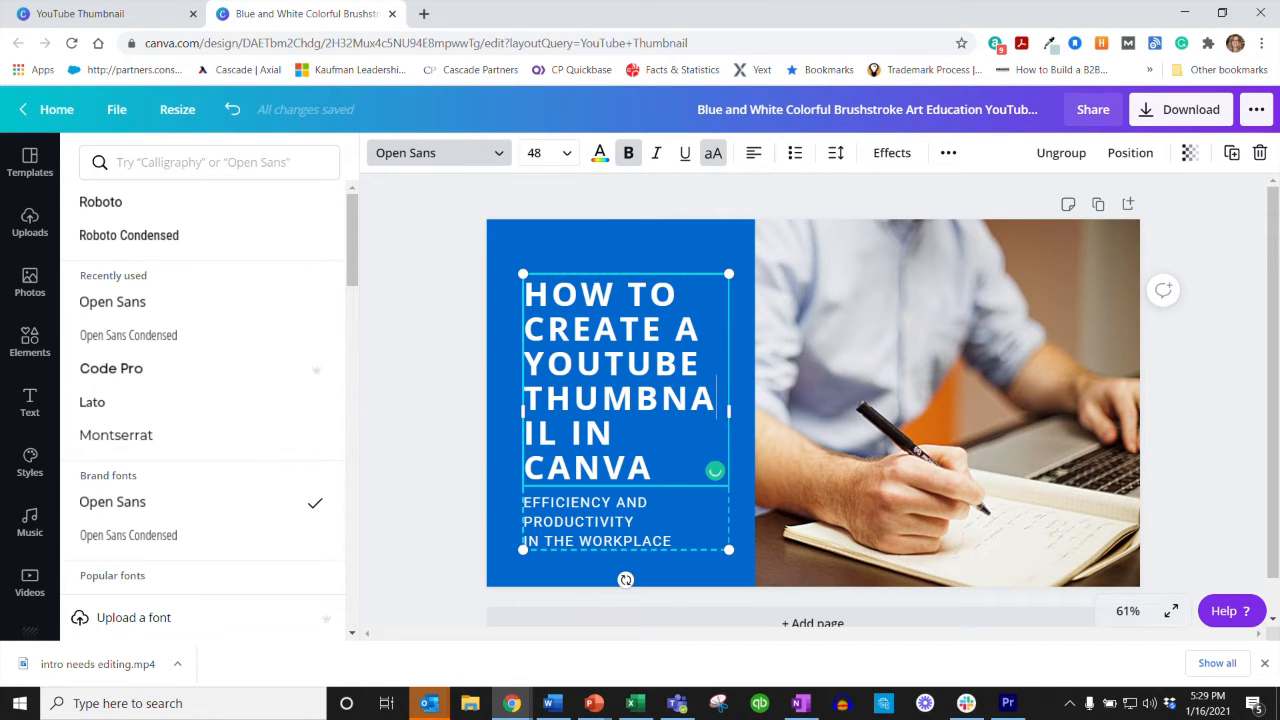
# Step: Widen the headline text box on both sides so the word "THUMBNAIL" fits on one line
pyautogui.moveTo(729, 411); pyautogui.dragTo(742, 413)
pyautogui.moveTo(525, 364); pyautogui.dragTo(507, 416)
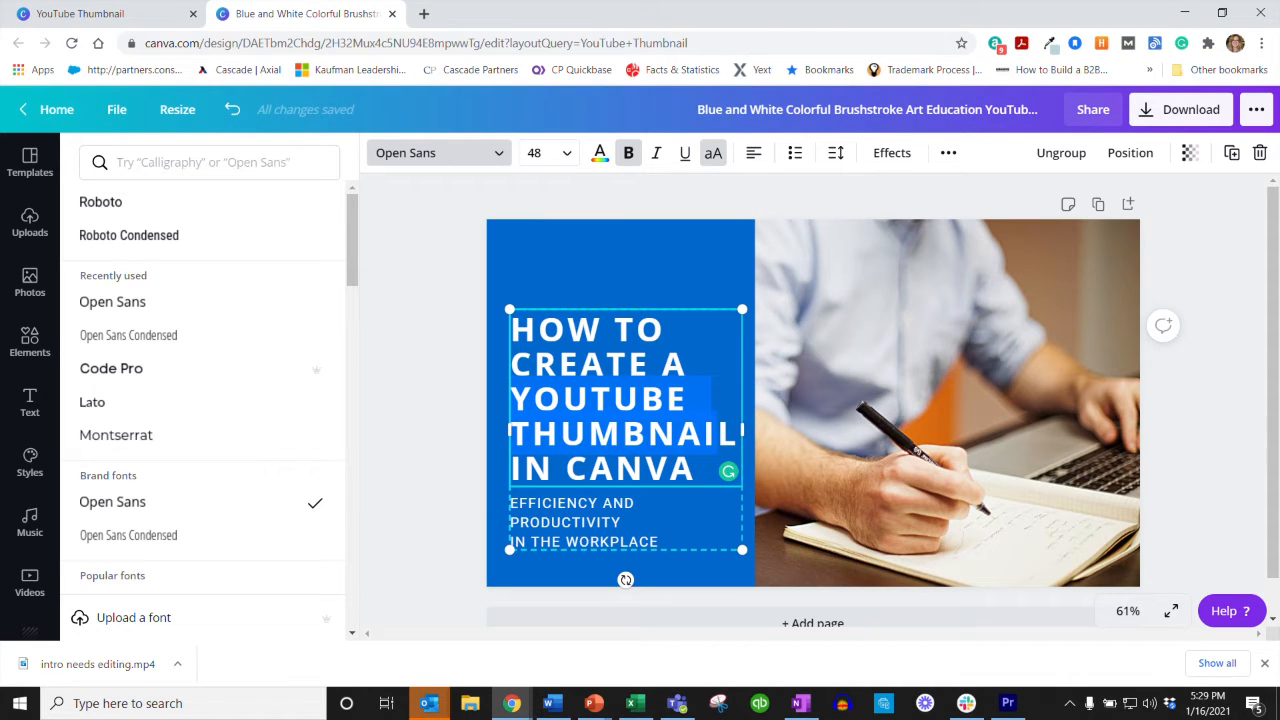
pyautogui.click(637, 329)
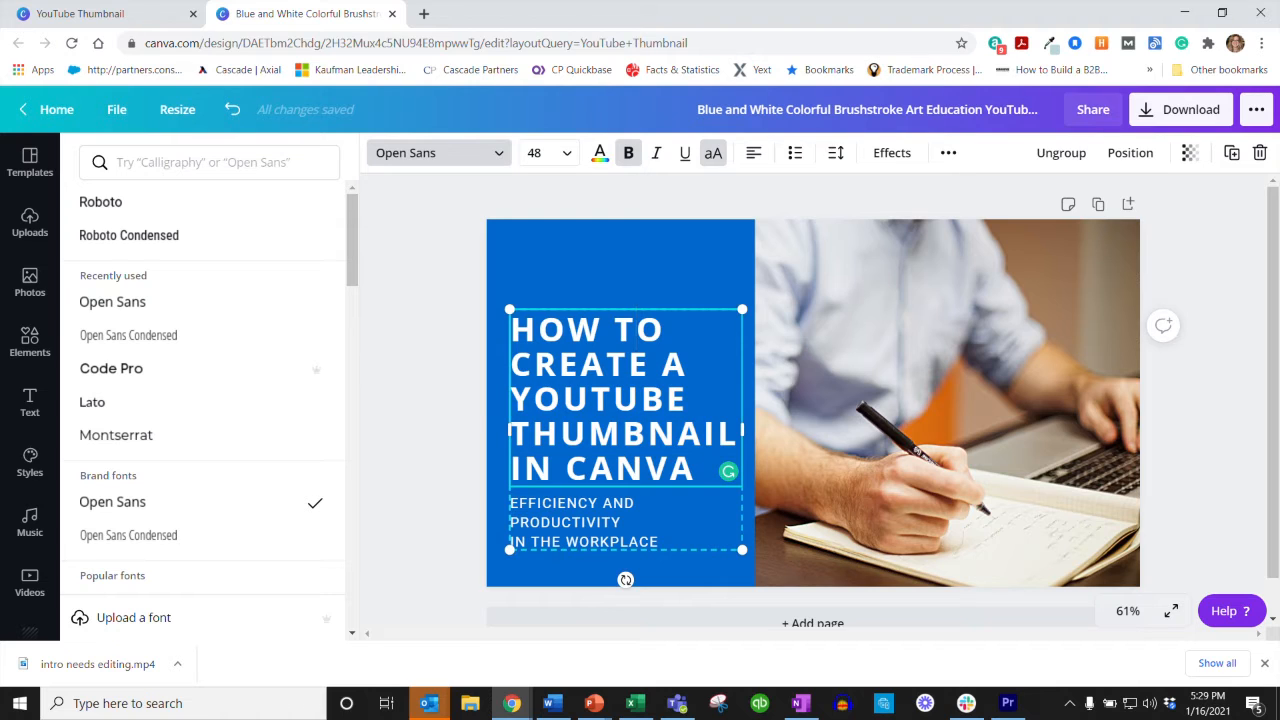
pyautogui.click(421, 369)
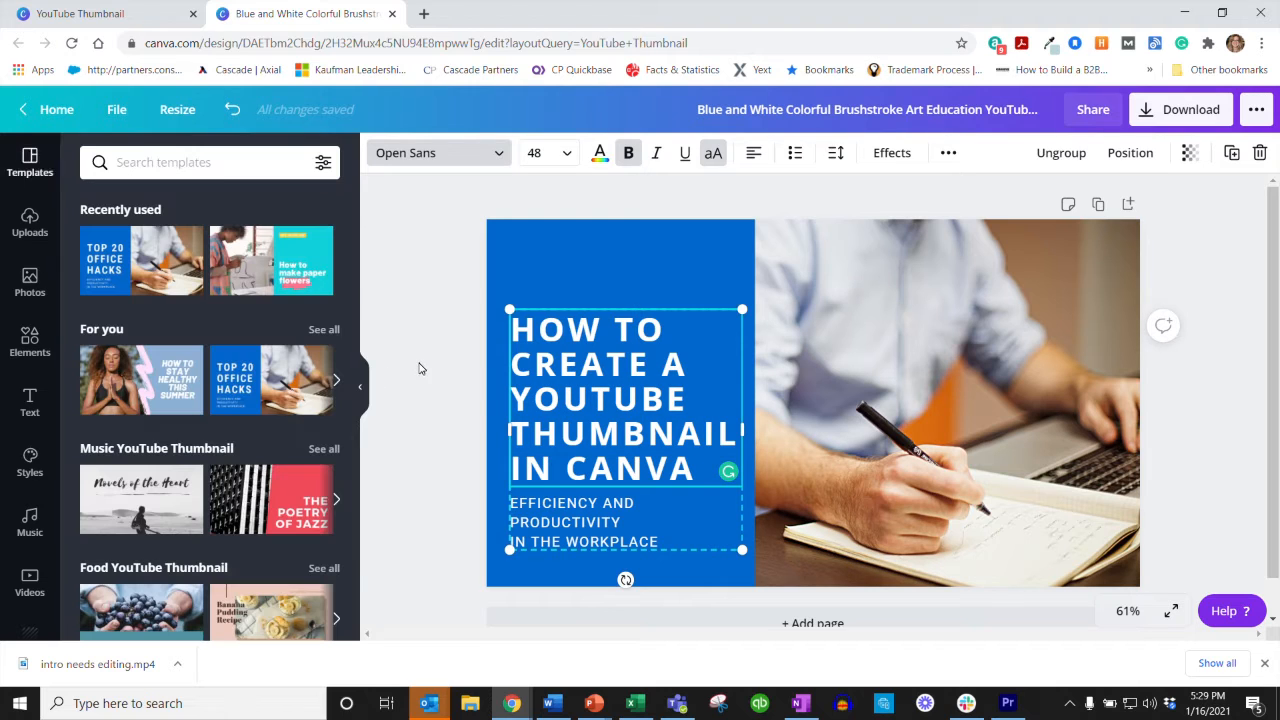
pyautogui.click(846, 371)
pyautogui.click(622, 532)
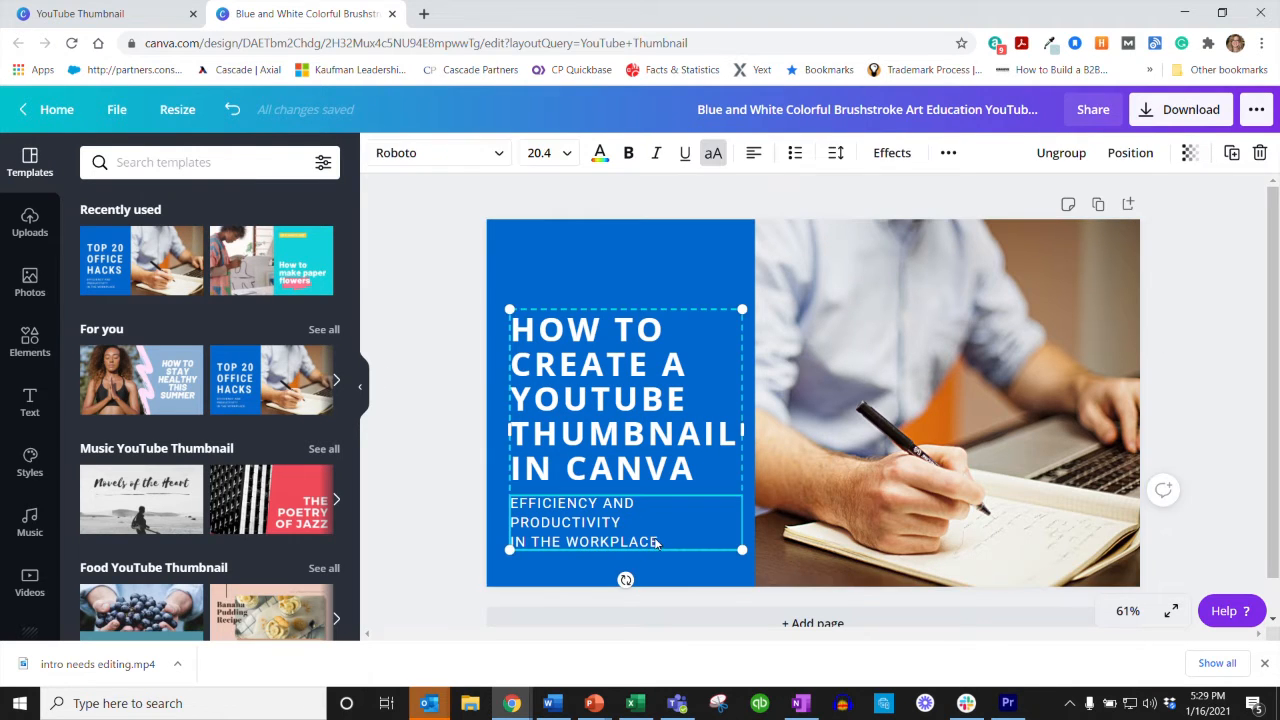
pyautogui.click(656, 542)
pyautogui.hotkey('ctrl', 'a')
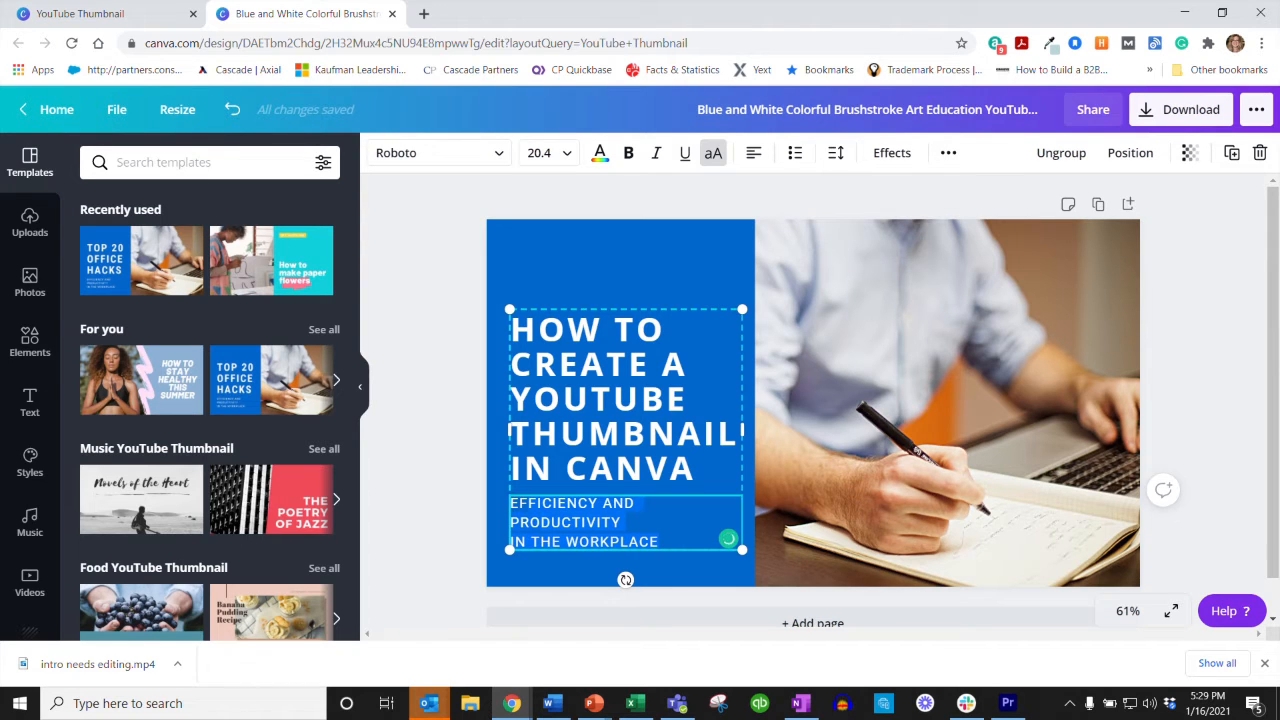
# Step: Shorten the headline text to "HOW TO CREATE WITH CANVA"
pyautogui.click(614, 404)
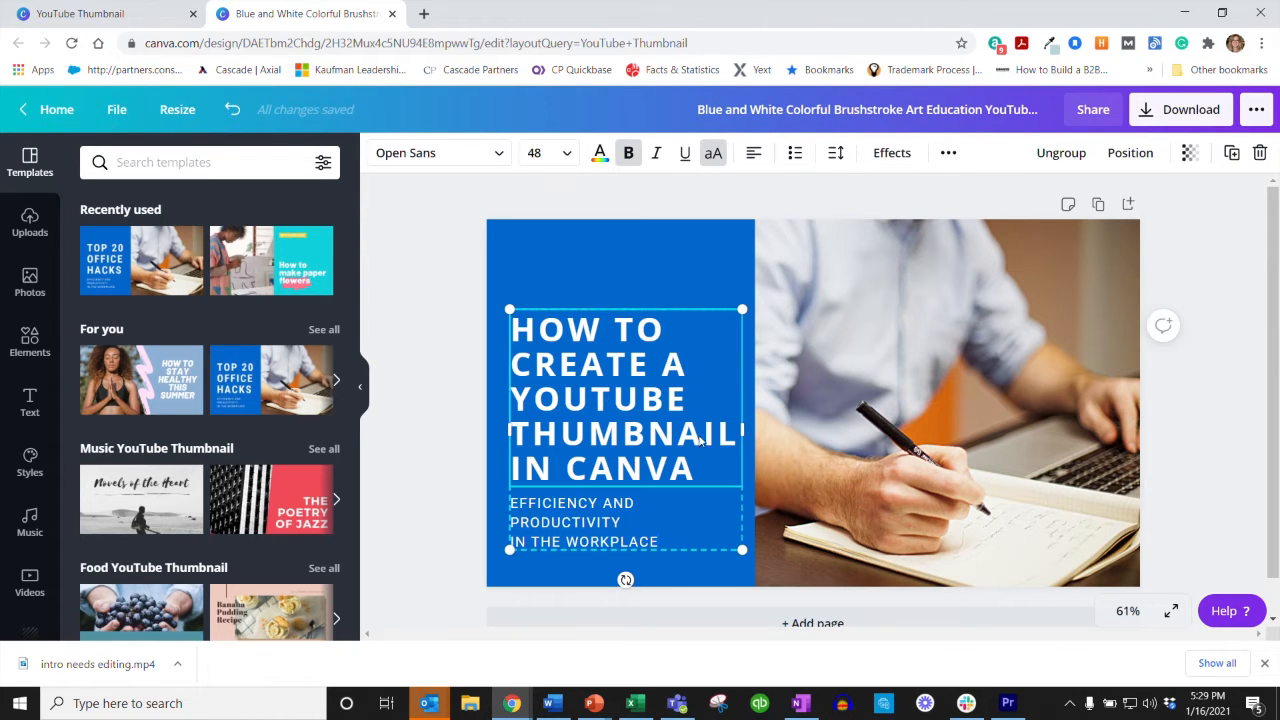
pyautogui.moveTo(740, 437); pyautogui.dragTo(520, 365)
pyautogui.press('BackSpace')
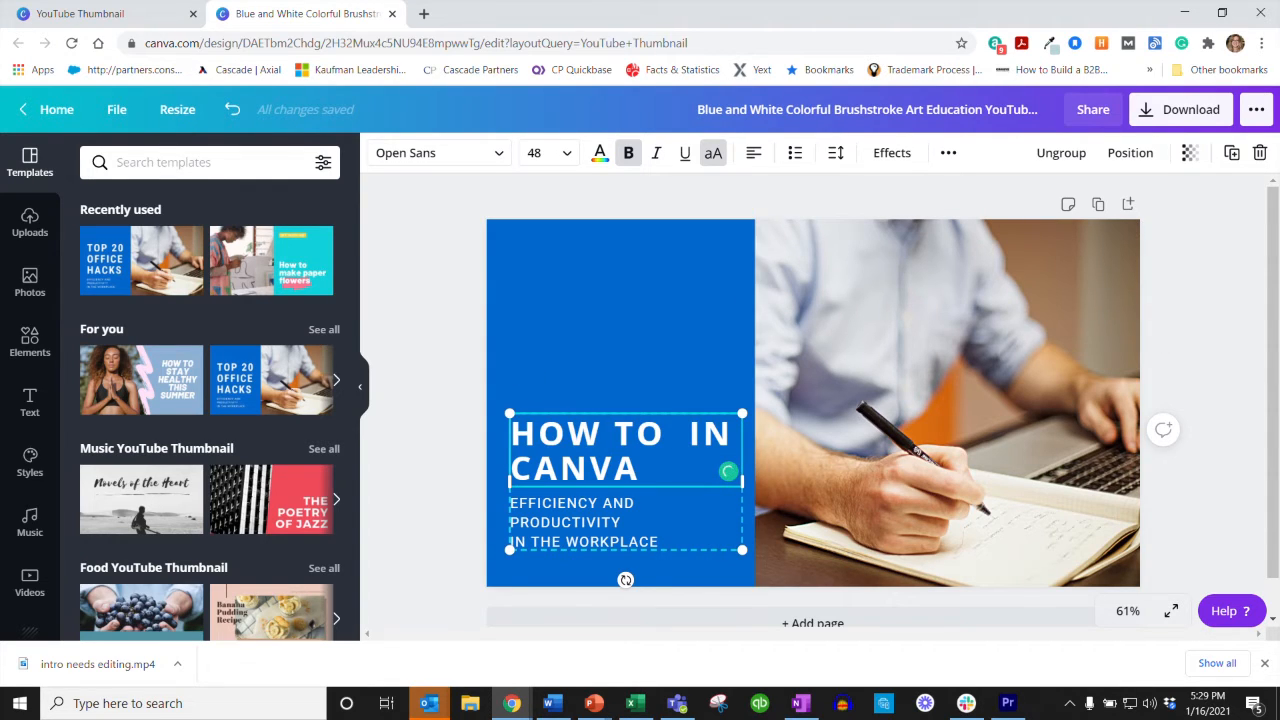
pyautogui.press('BackSpace')
pyautogui.press('BackSpace')
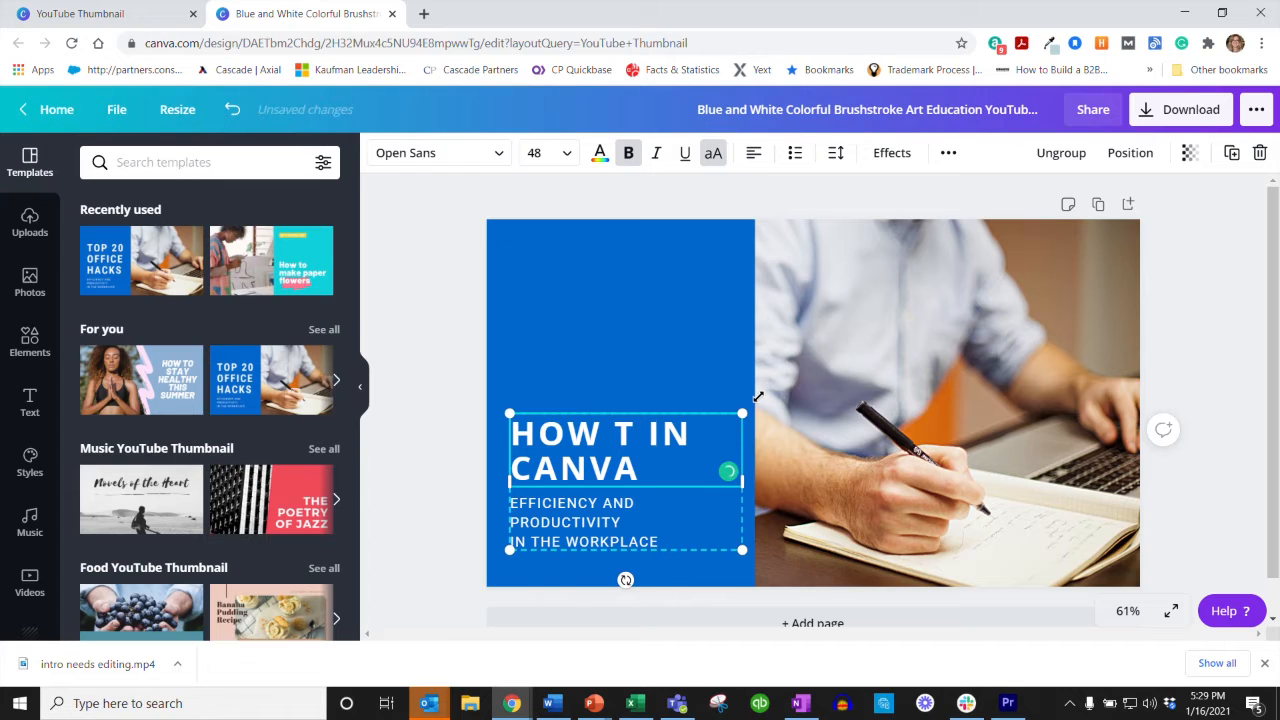
pyautogui.write('O WITH')
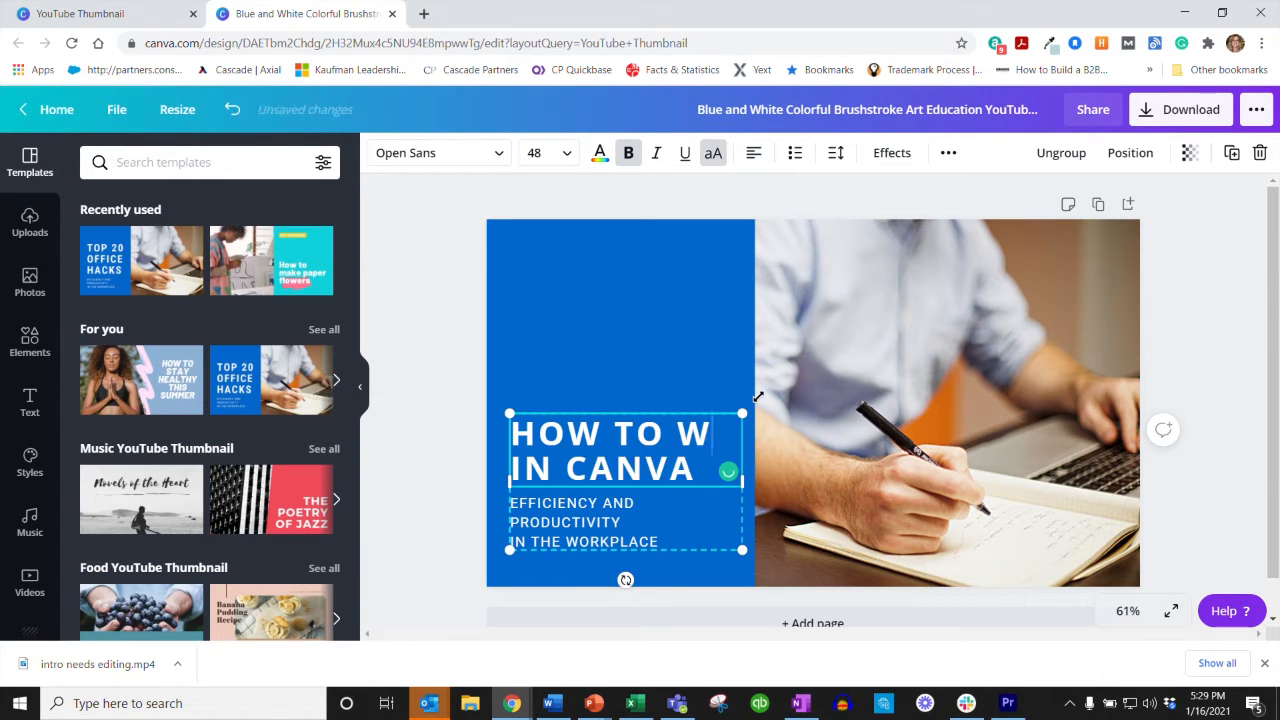
pyautogui.press('Delete')
pyautogui.press('Delete')
pyautogui.press('Delete')
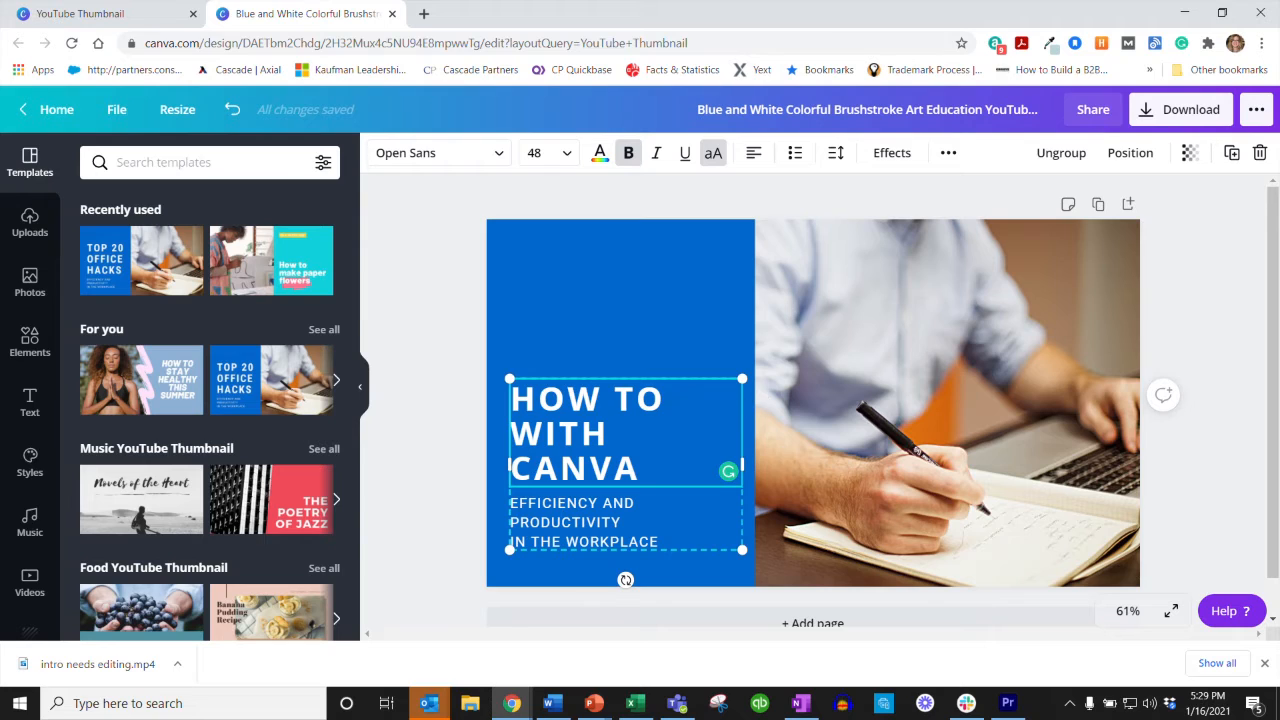
pyautogui.write('CREATE')
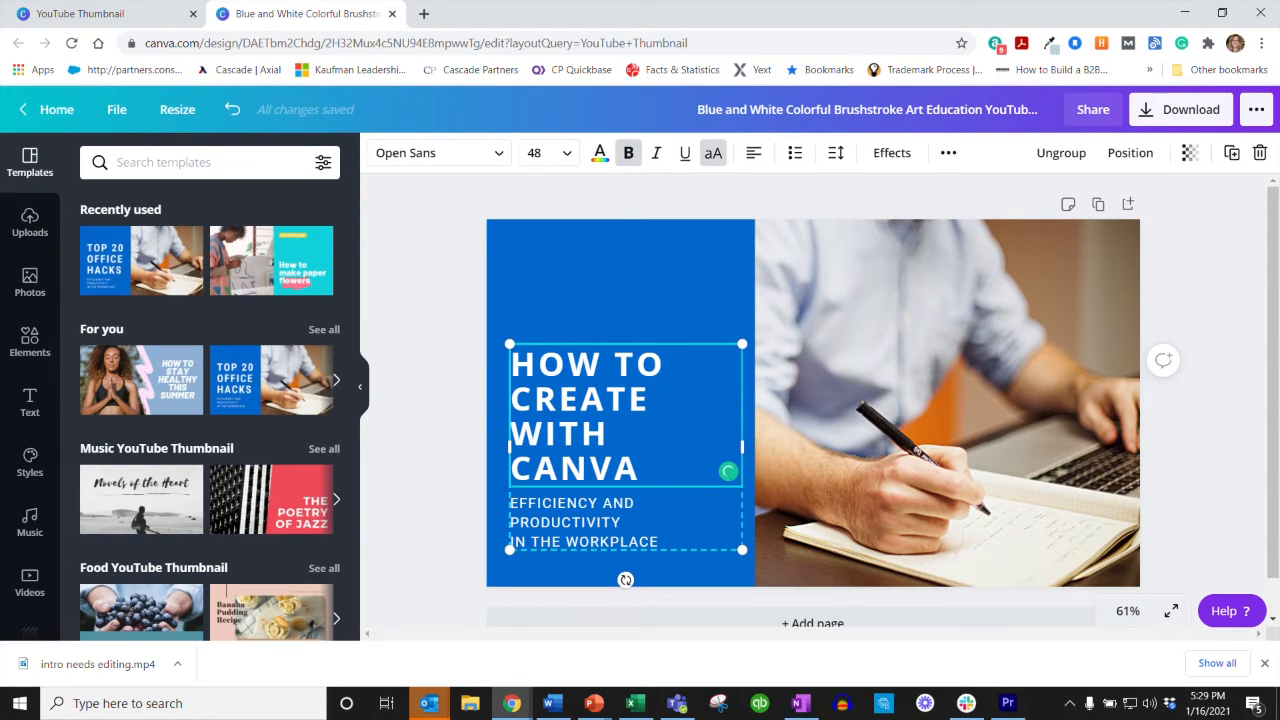
# Step: Set the whole headline to font size 64 and align it to the center
pyautogui.moveTo(640, 470); pyautogui.dragTo(490, 372)
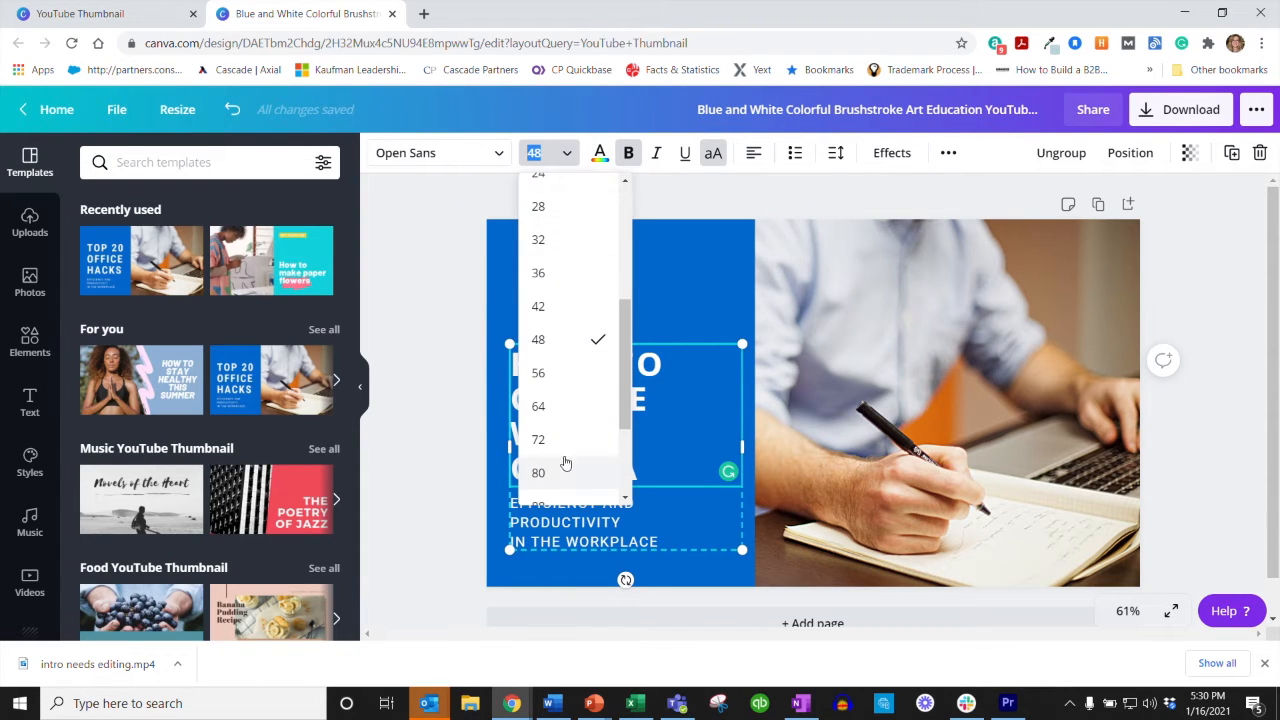
pyautogui.click(552, 406)
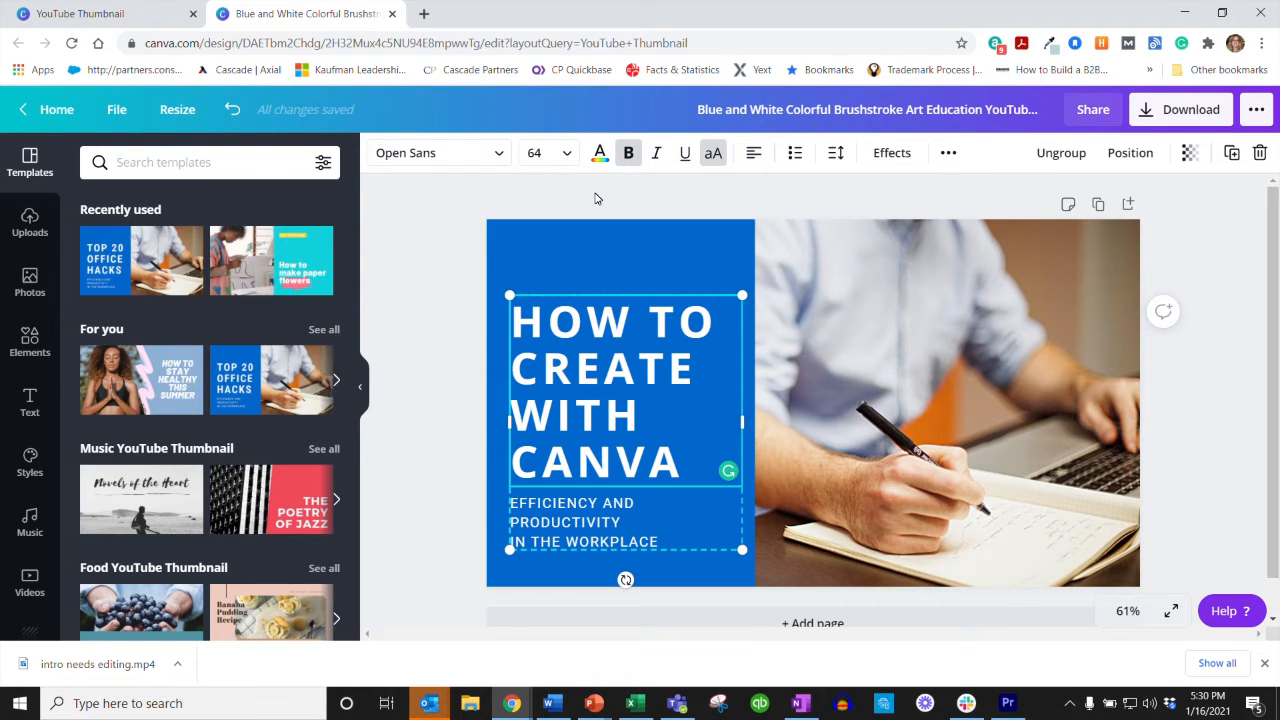
pyautogui.click(754, 156)
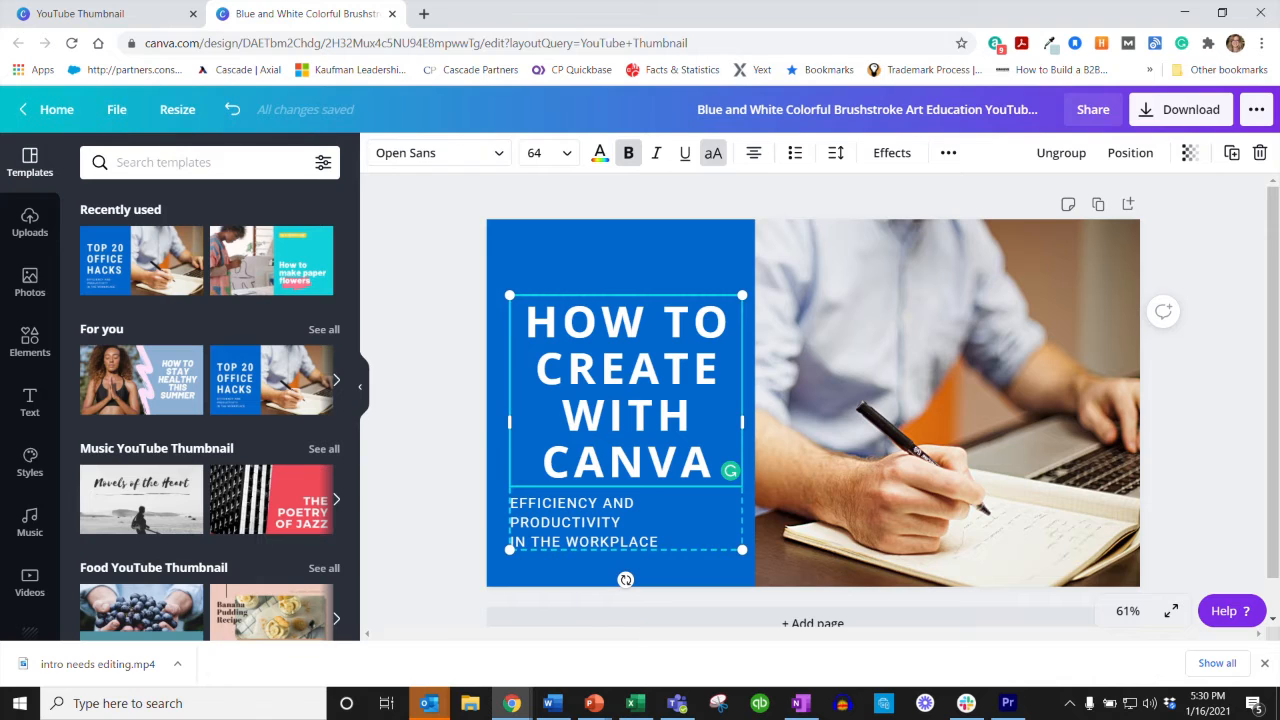
# Step: Replace the subtitle below the headline with "HOW TO CREATE A YOUTUBE THUMBNAIL" and center-align it
pyautogui.click(661, 542)
pyautogui.doubleClick(661, 542)
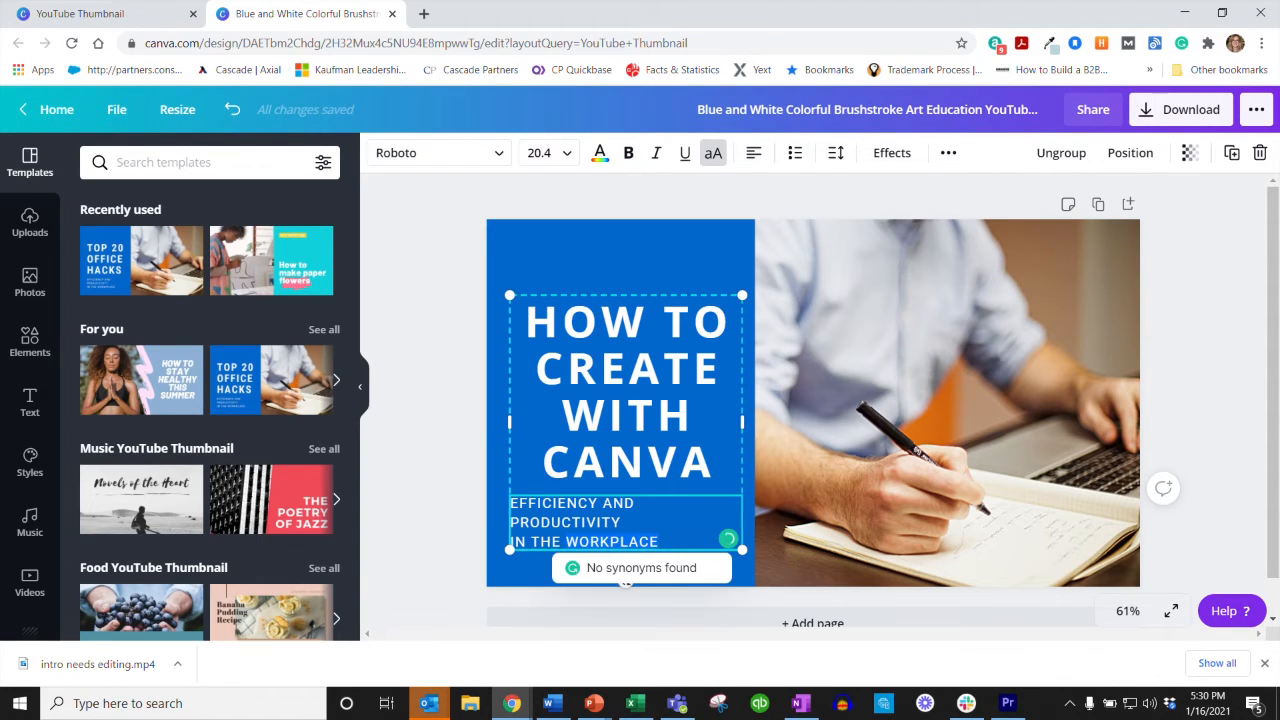
pyautogui.moveTo(661, 542); pyautogui.dragTo(552, 523)
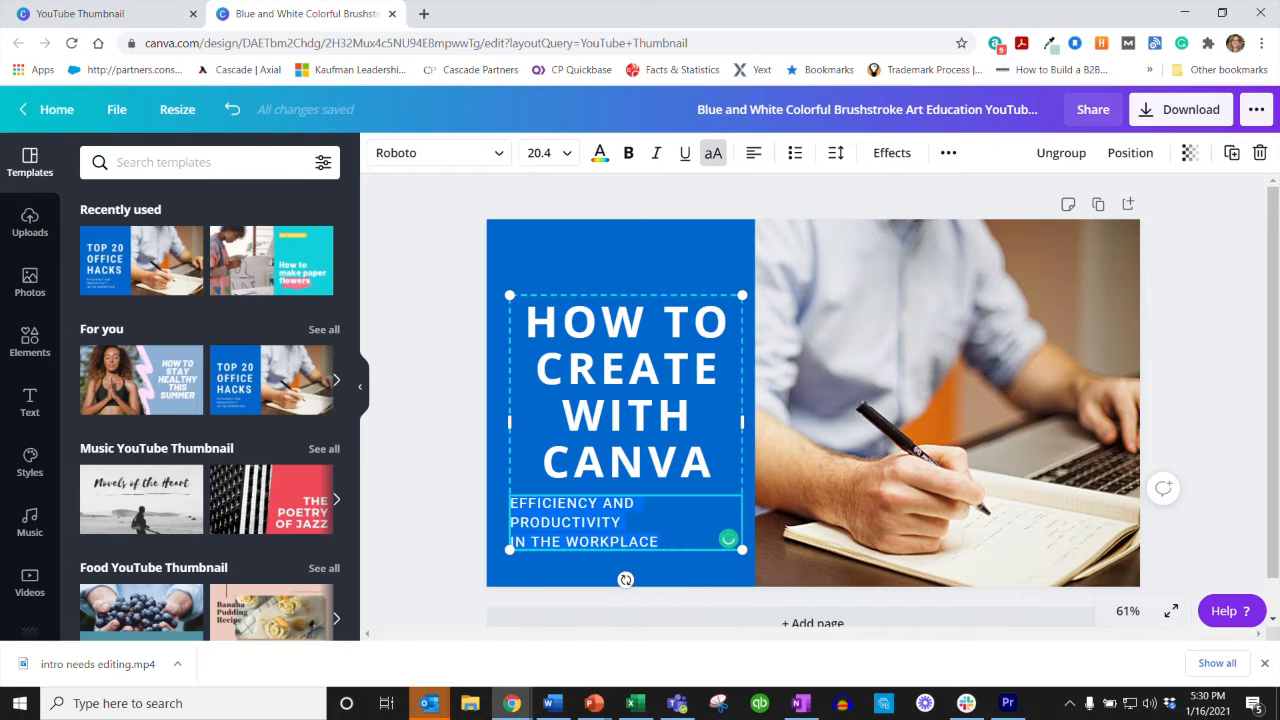
pyautogui.write('HOW T')
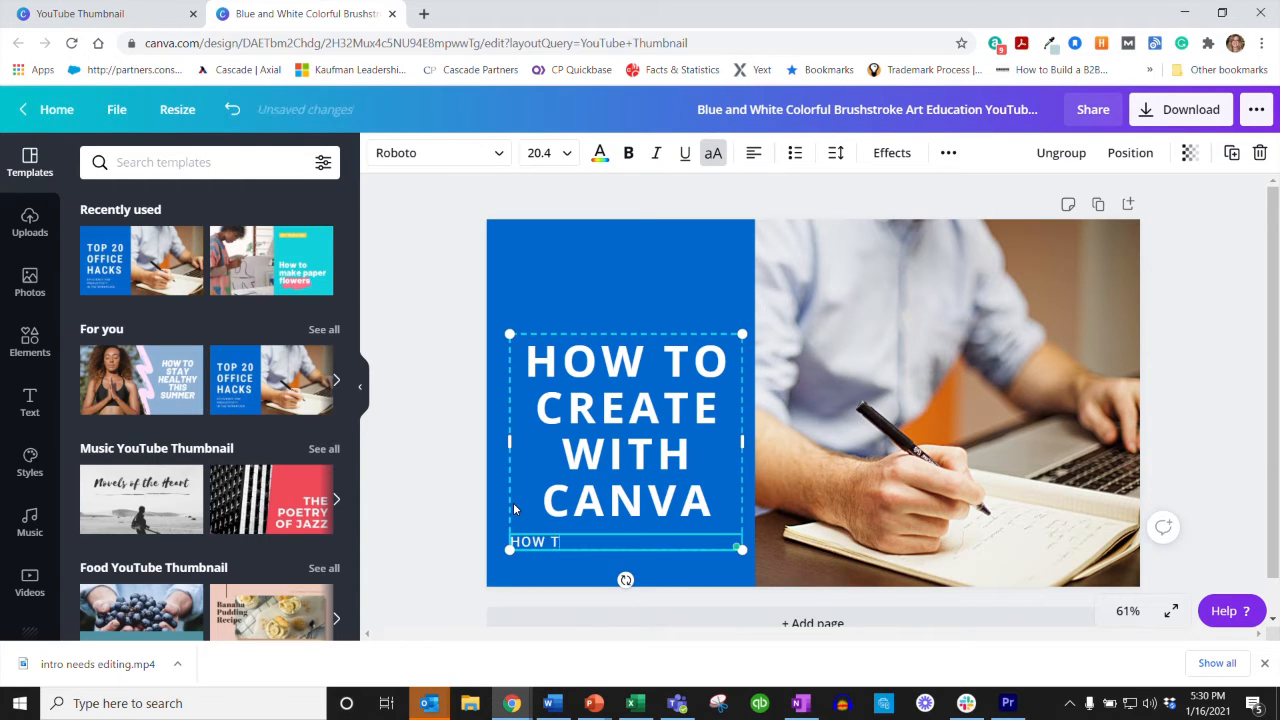
pyautogui.write('O CREATE A YOU')
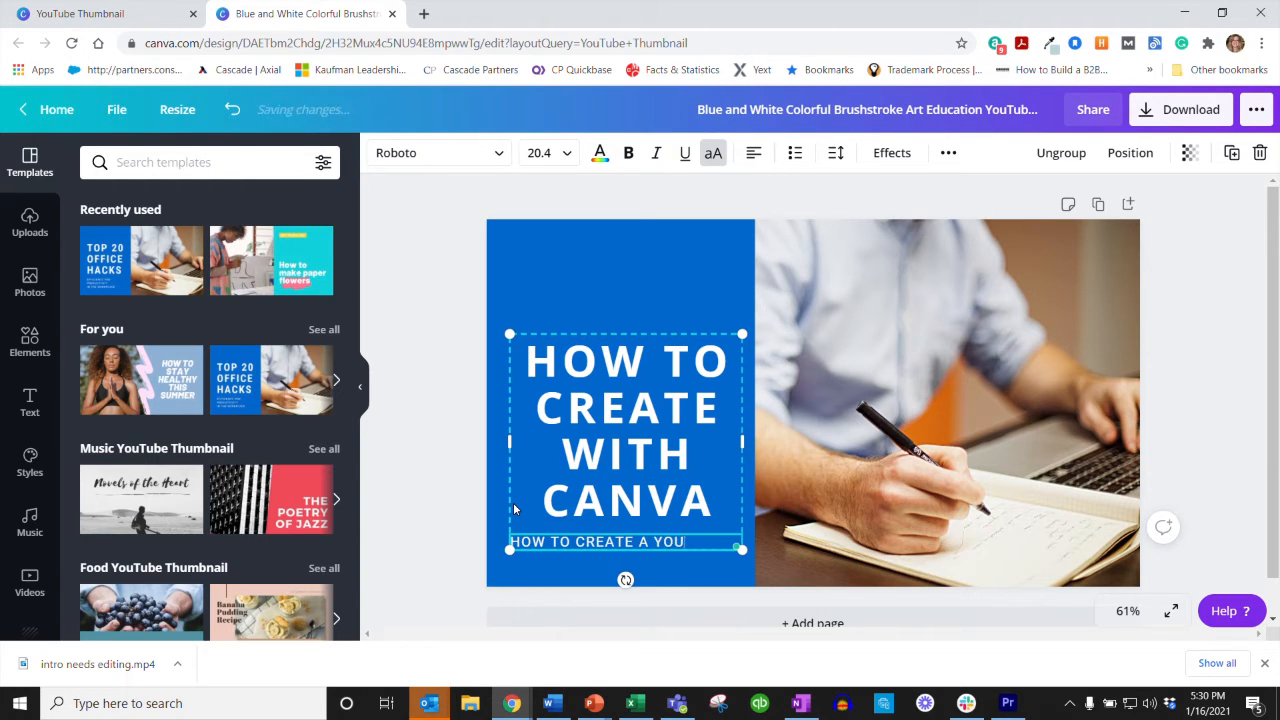
pyautogui.write('TUBE THU')
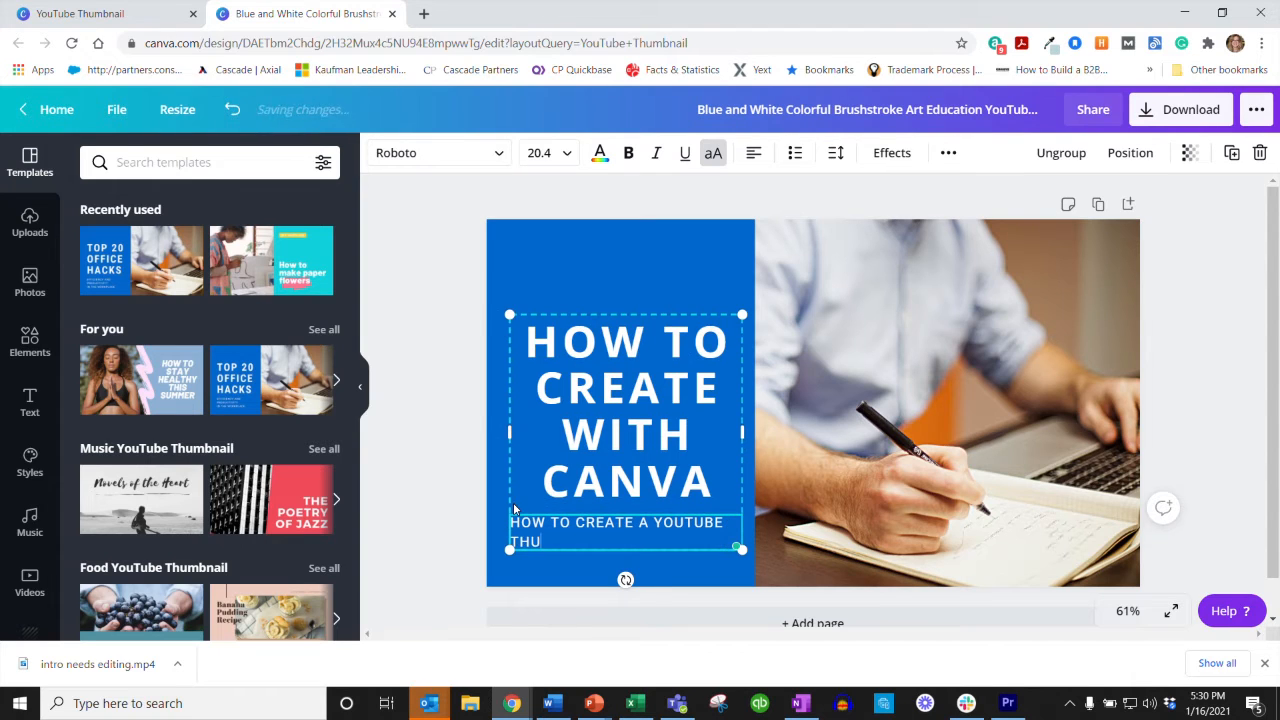
pyautogui.write('MBNAIL')
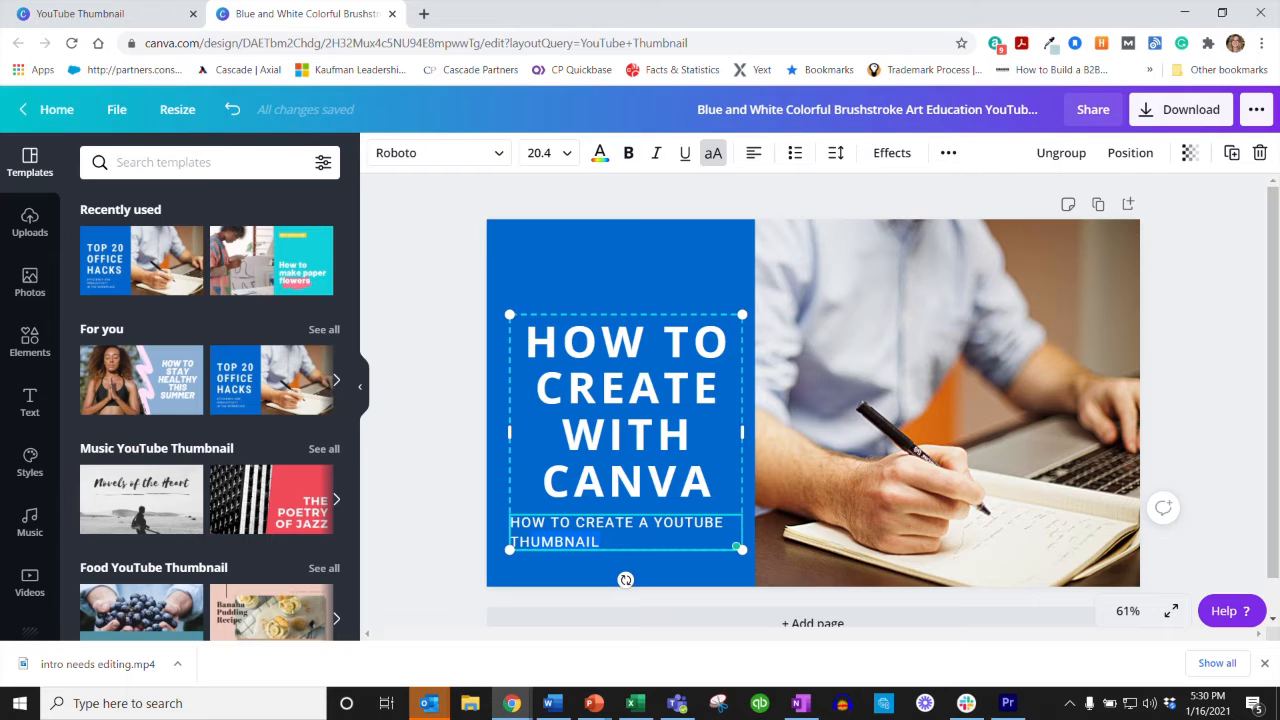
pyautogui.click(754, 153)
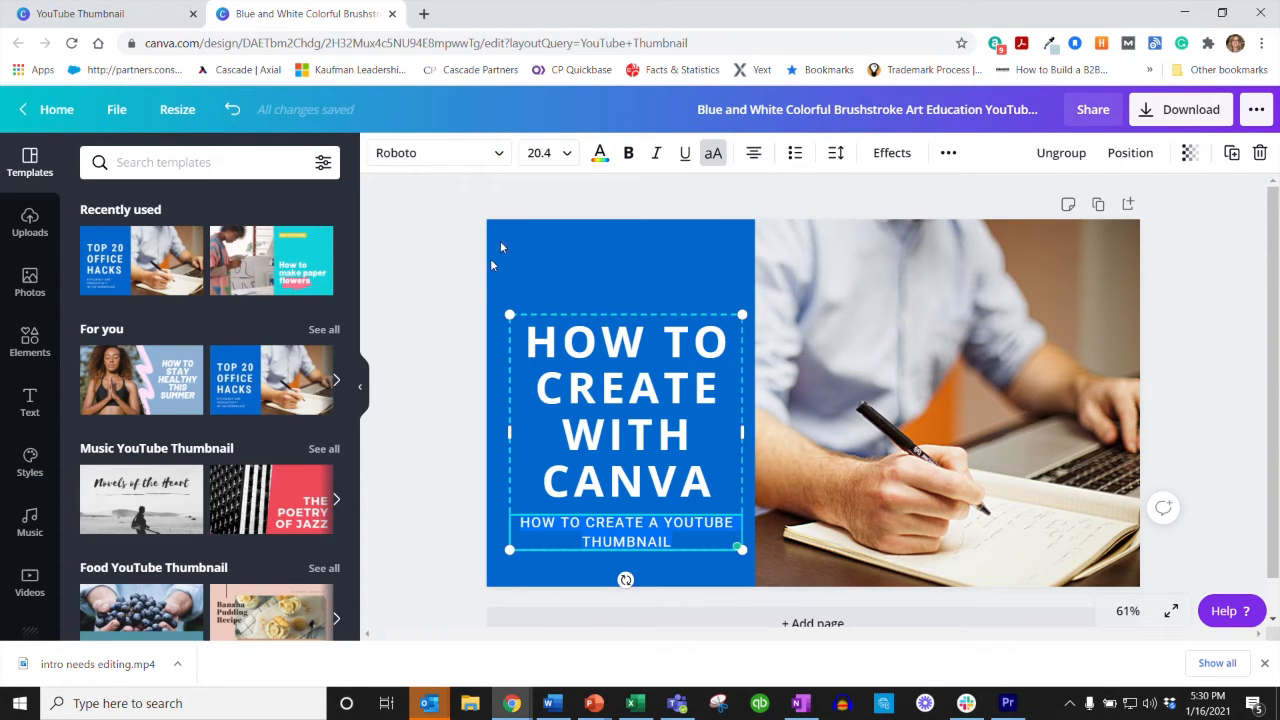
pyautogui.click(458, 289)
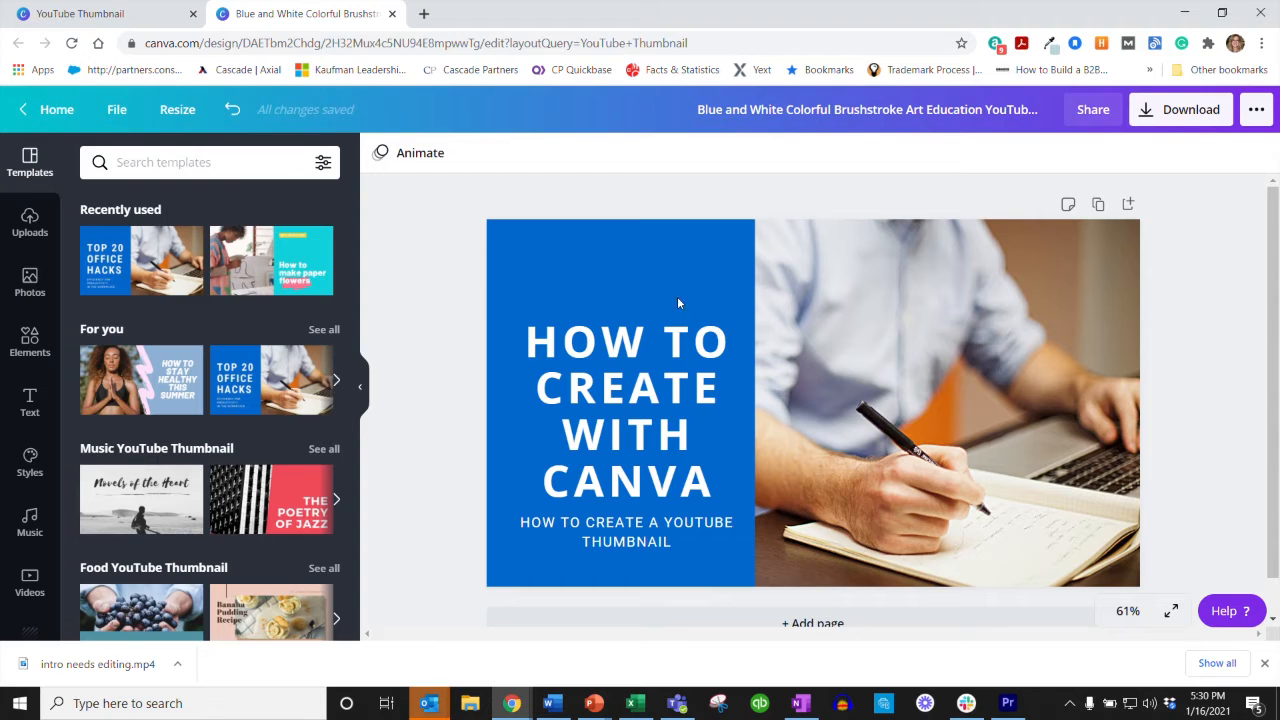
# Step: Open the Canva home page in the other browser tab and capture its page area with Snipping Tool
pyautogui.click(947, 301)
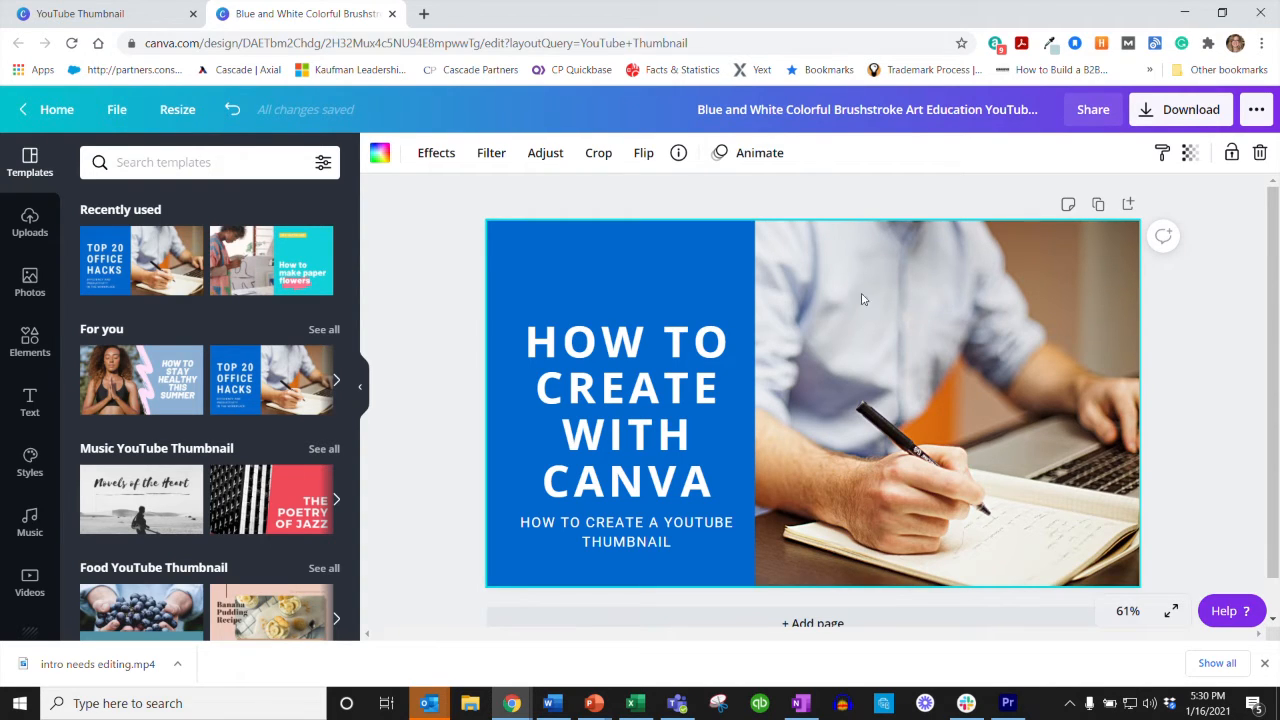
pyautogui.click(140, 13)
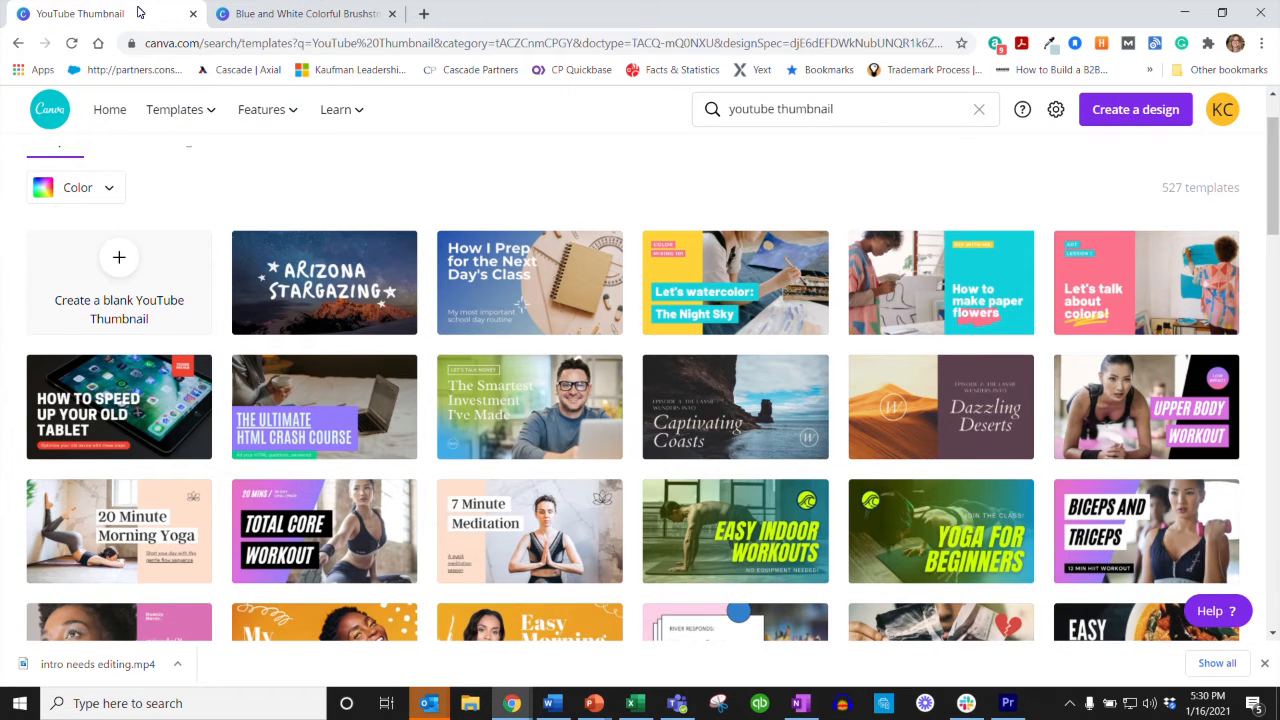
pyautogui.click(106, 112)
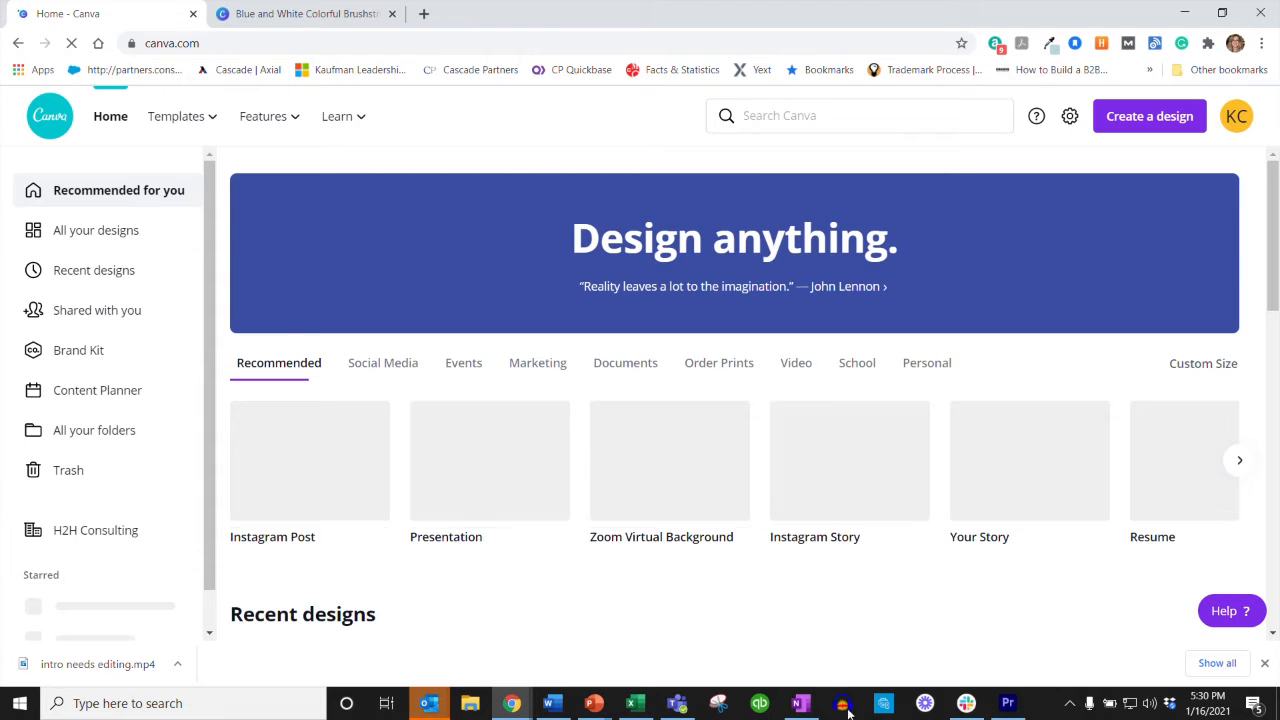
pyautogui.click(720, 705)
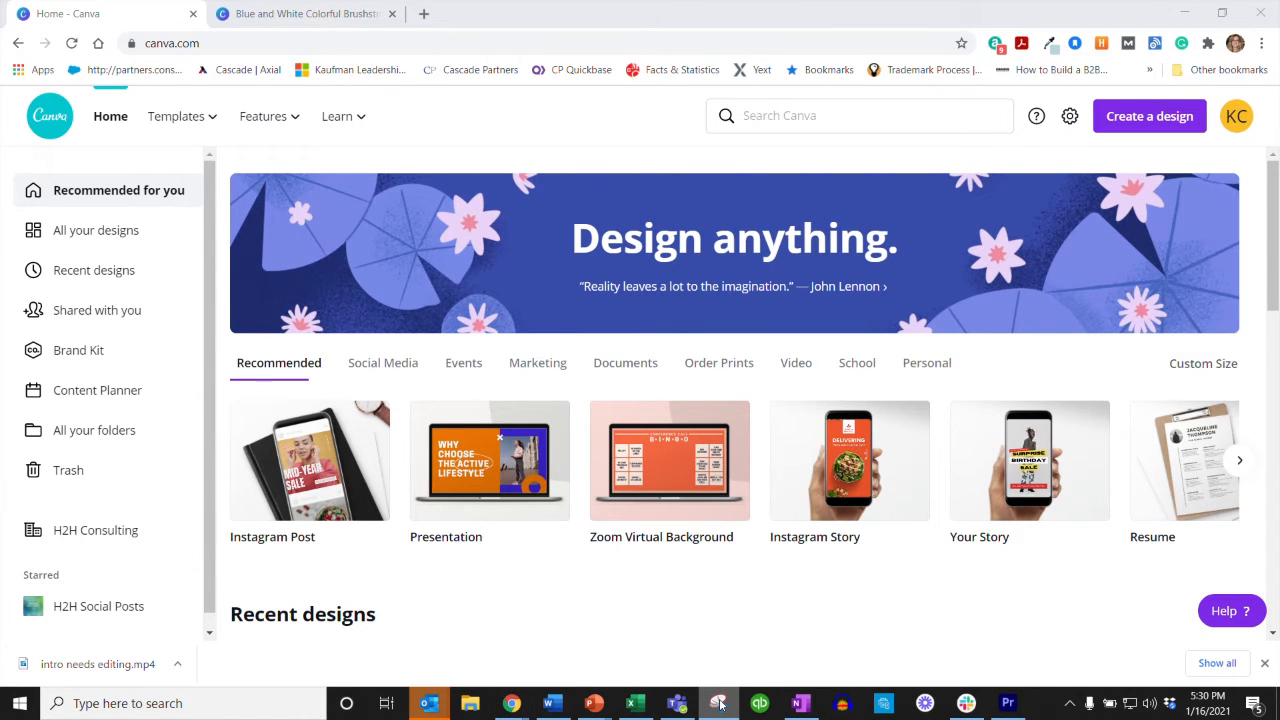
pyautogui.click(511, 703)
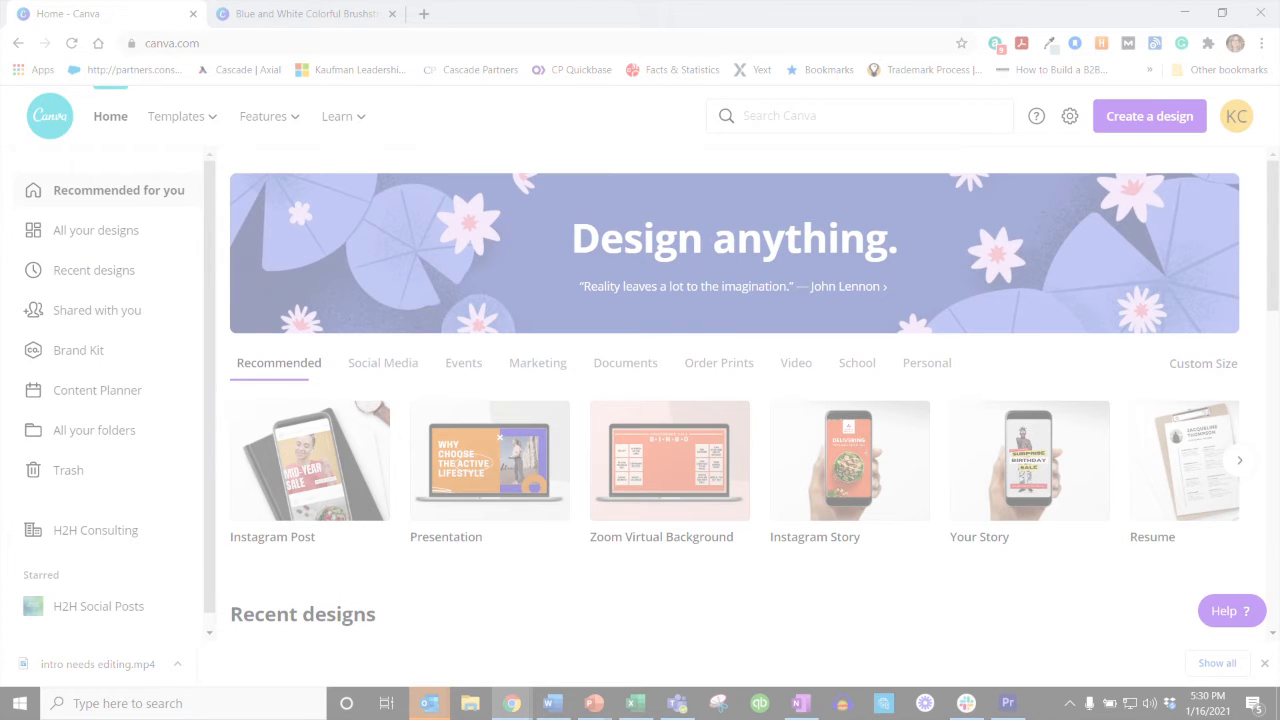
pyautogui.moveTo(4, 84); pyautogui.dragTo(1259, 628)
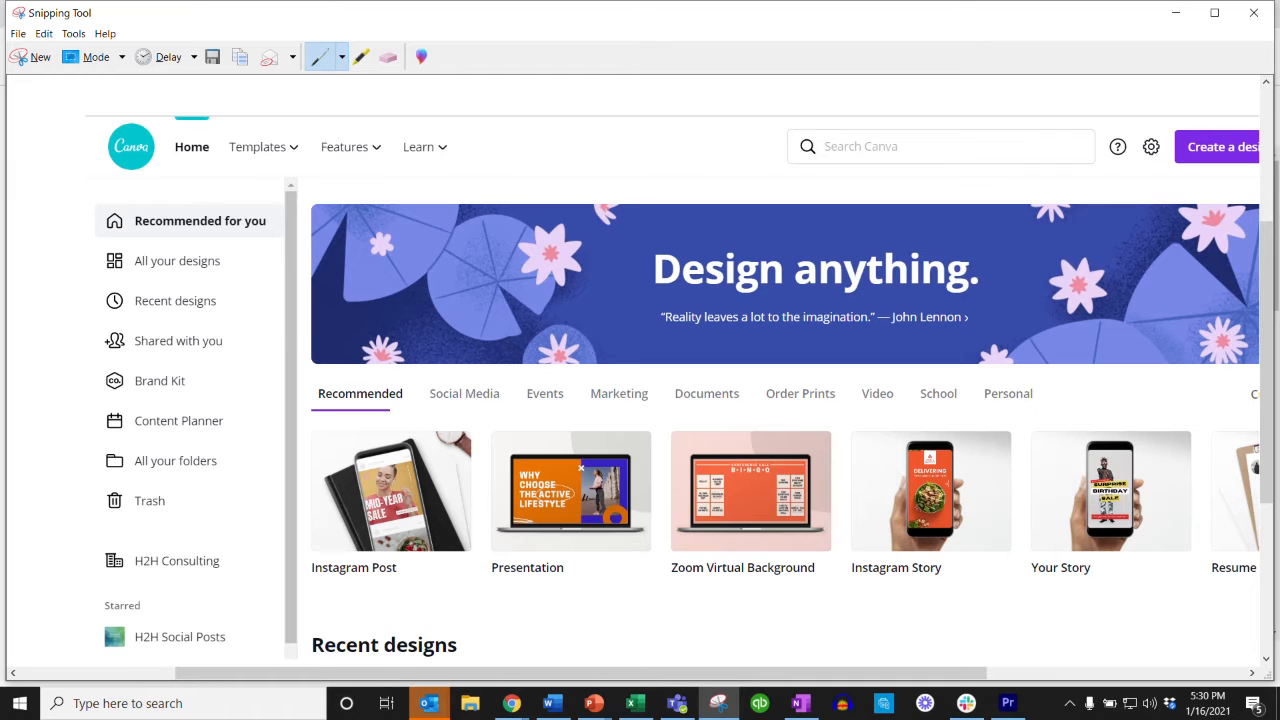
# Step: Save the home page capture as an image file and close Snipping Tool
pyautogui.click(203, 58)
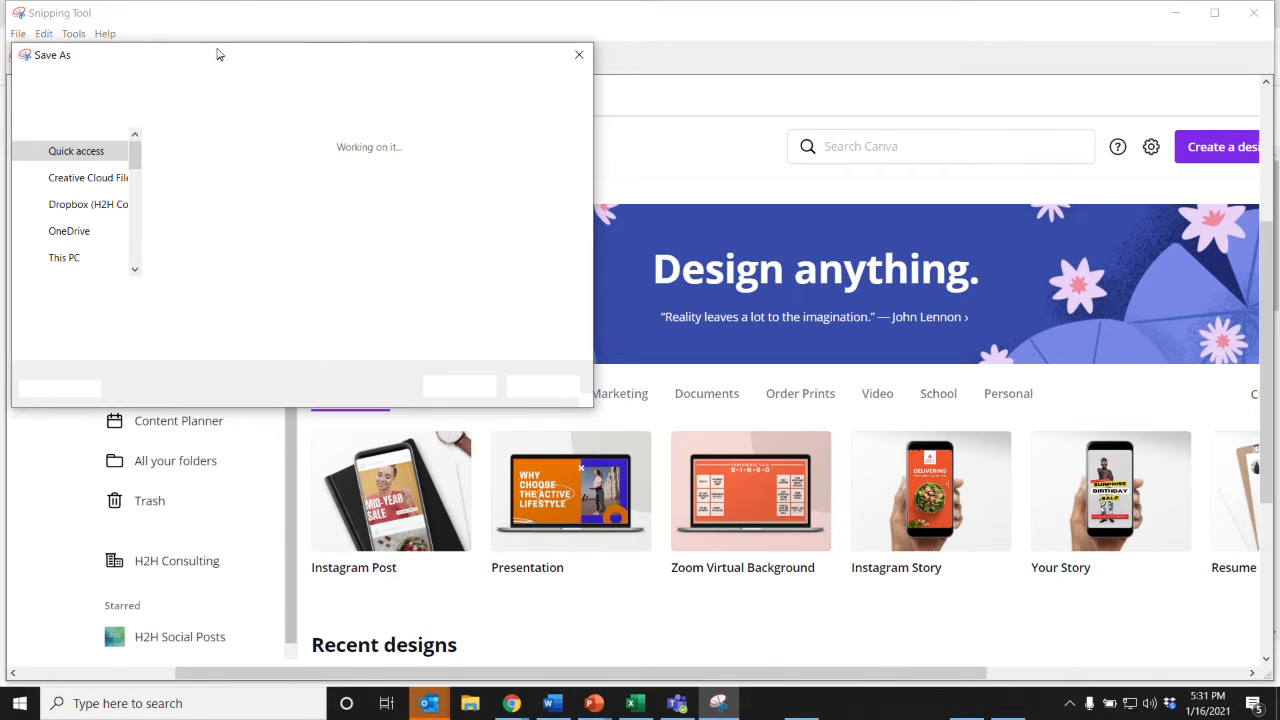
pyautogui.press('Return')
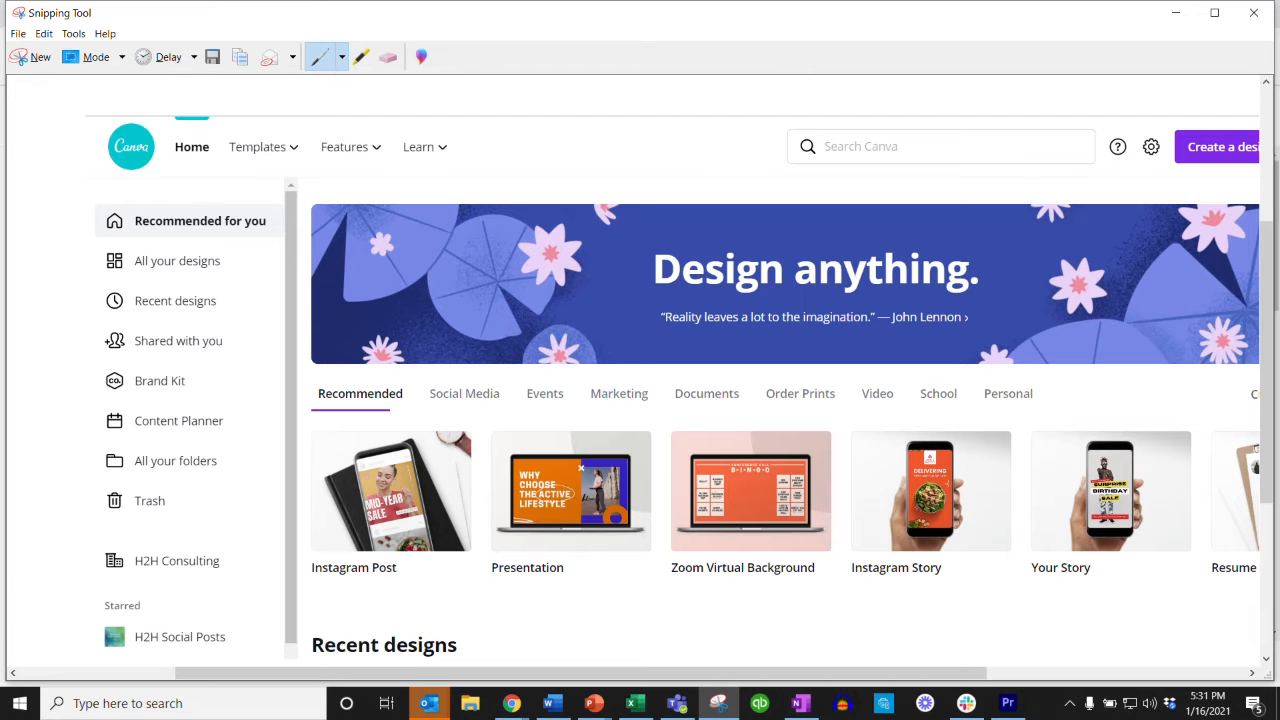
pyautogui.click(1253, 12)
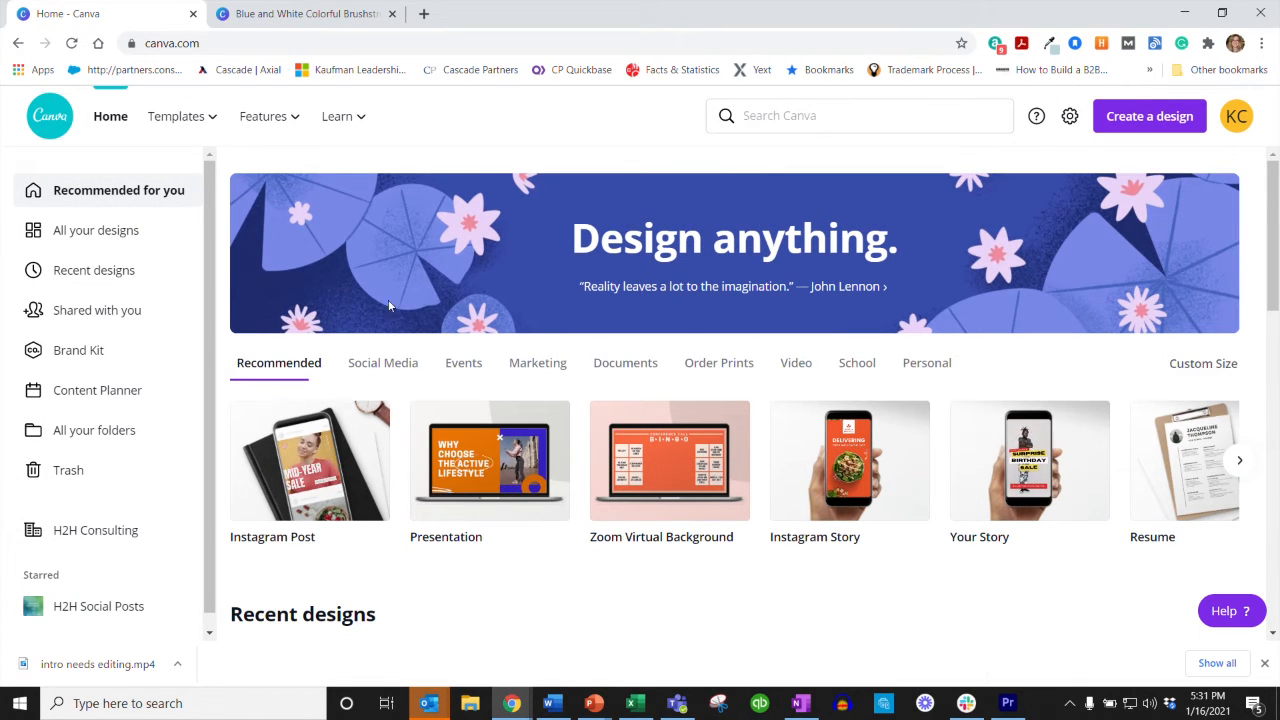
# Step: Return to the thumbnail design's browser tab and rename the design "How to Create a YouTube Thumbnail in Canva"
pyautogui.click(310, 14)
pyautogui.click(831, 109)
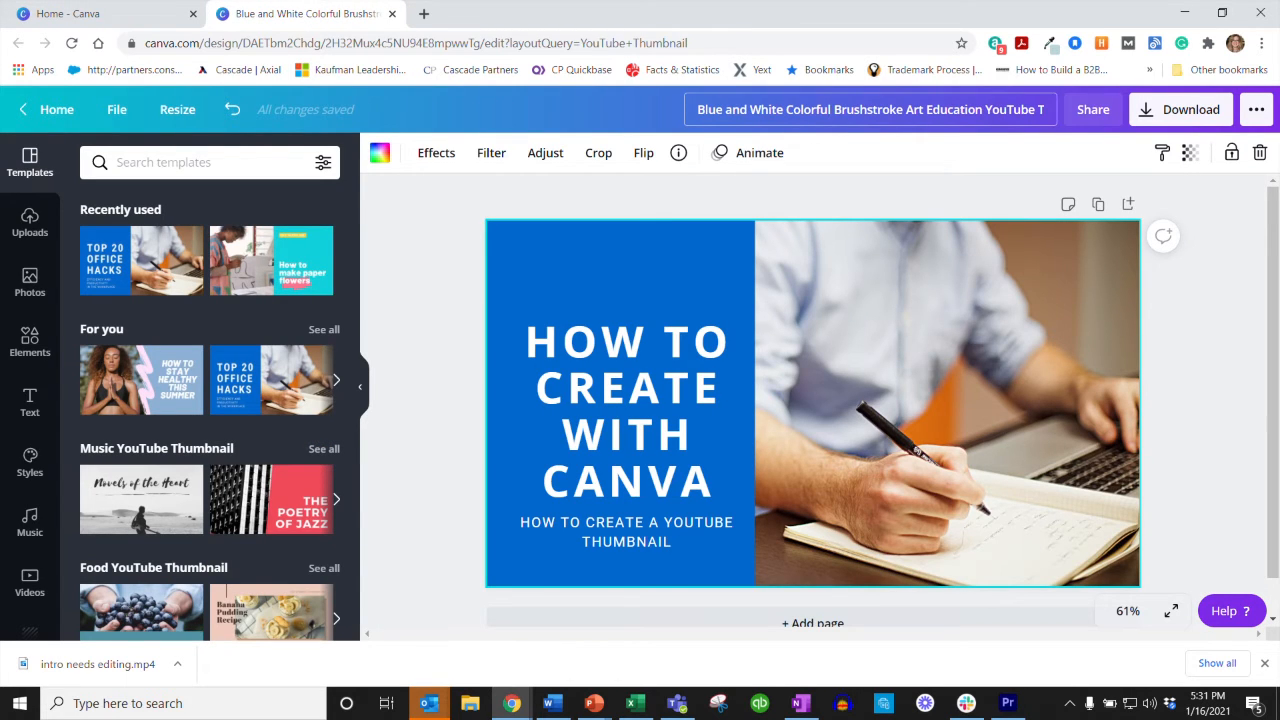
pyautogui.moveTo(992, 110); pyautogui.dragTo(1050, 110)
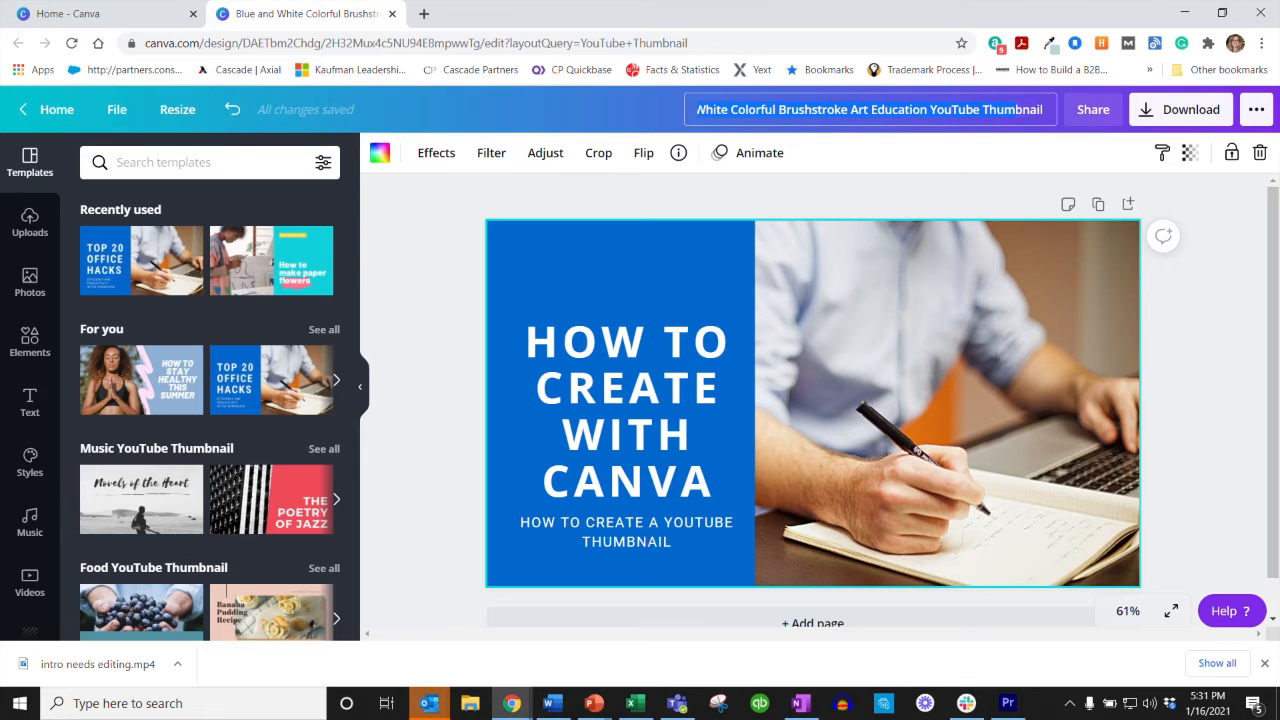
pyautogui.write('How')
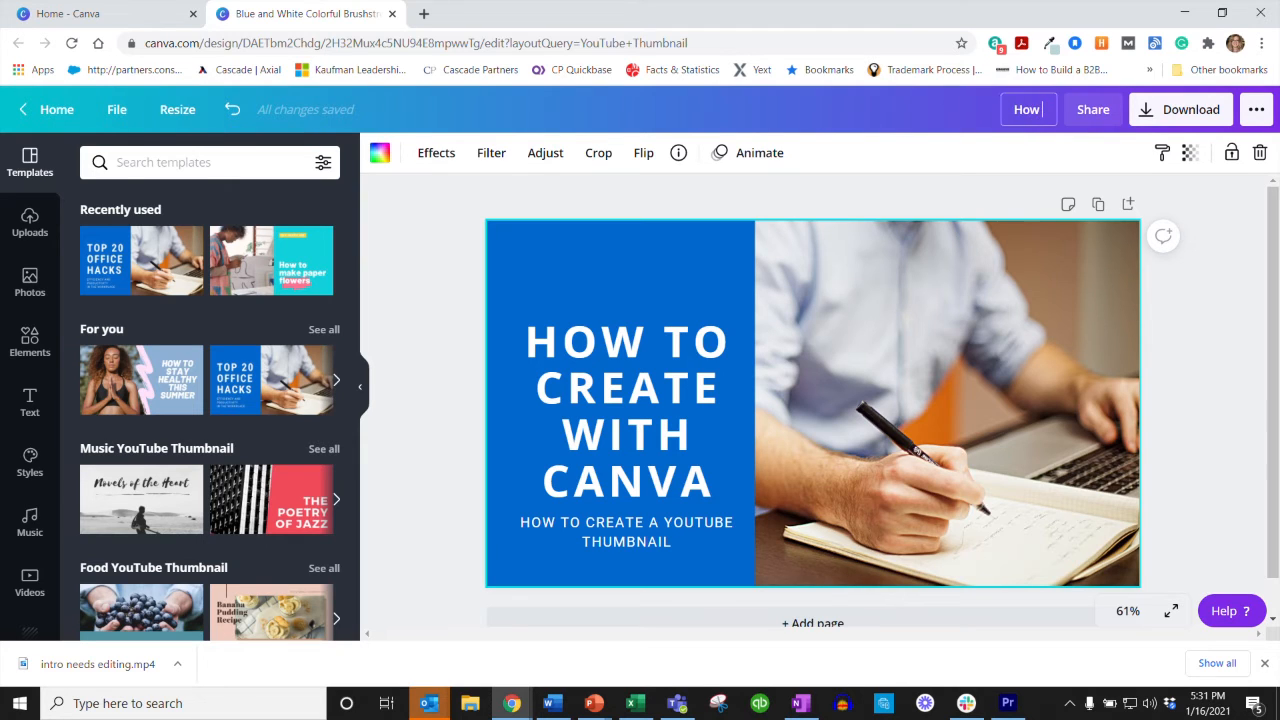
pyautogui.write(' to Create a Yo')
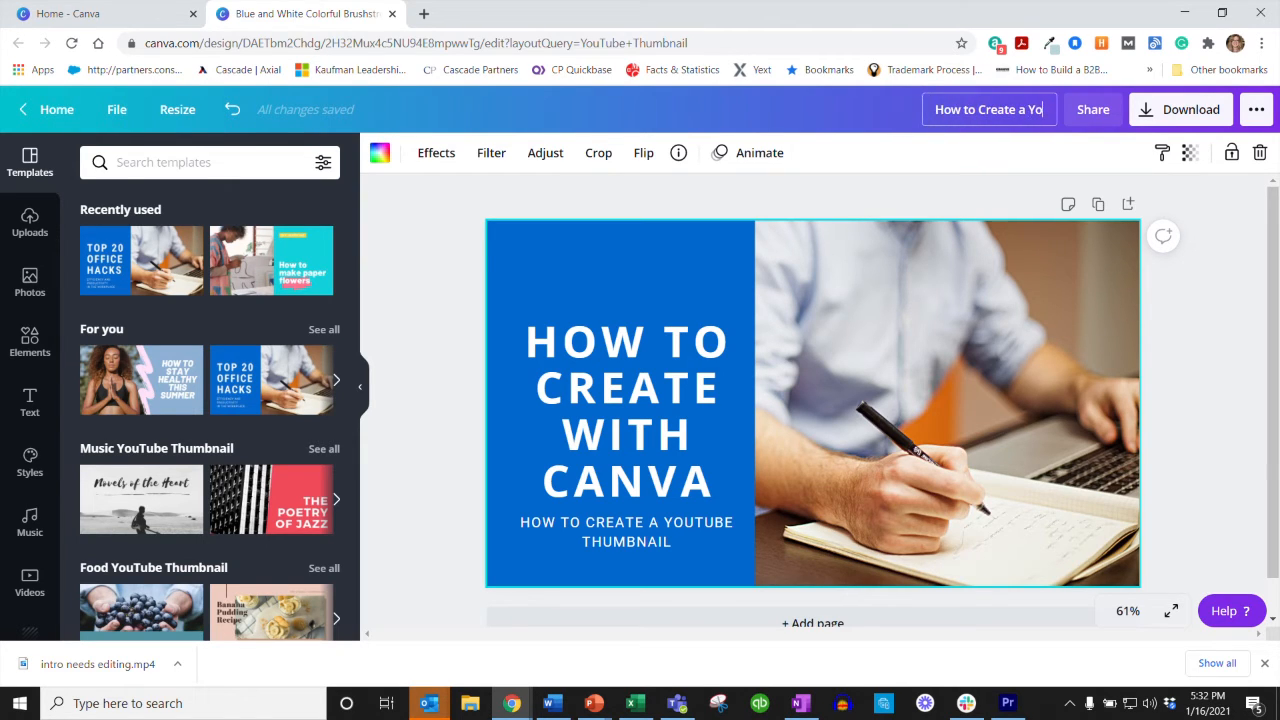
pyautogui.write('uTube ')
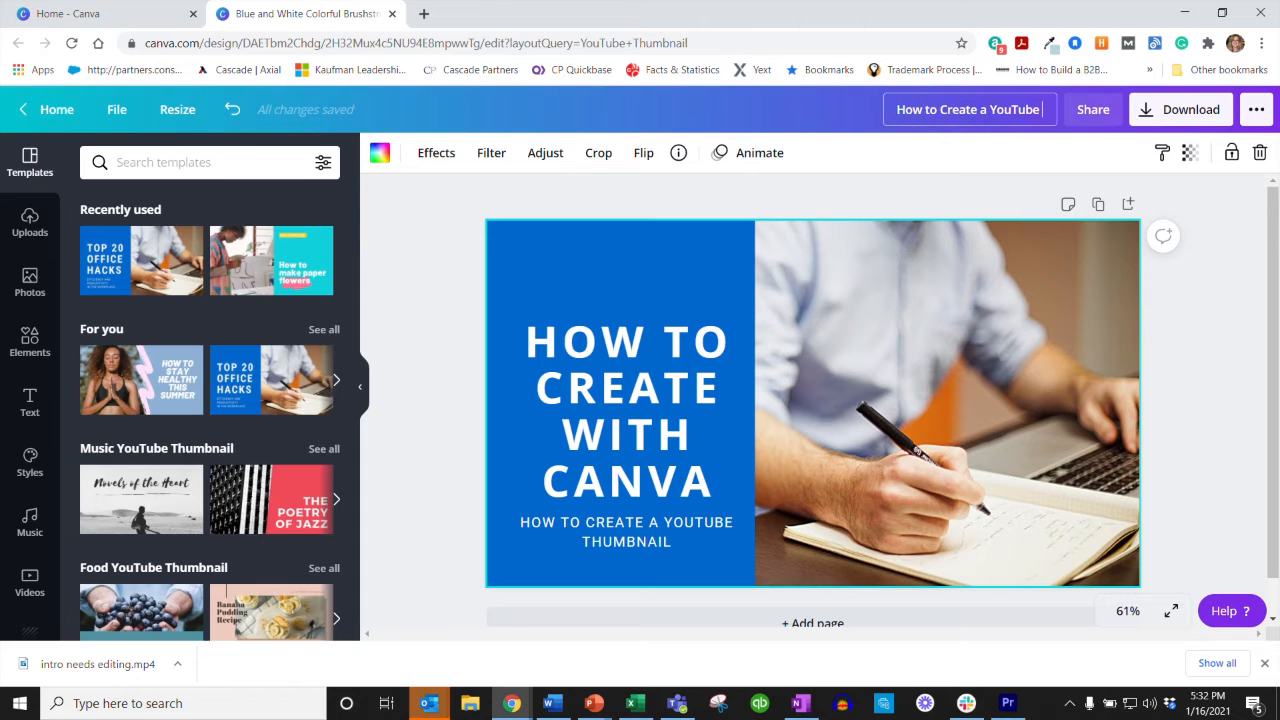
pyautogui.write('Thumbnail in Canfa')
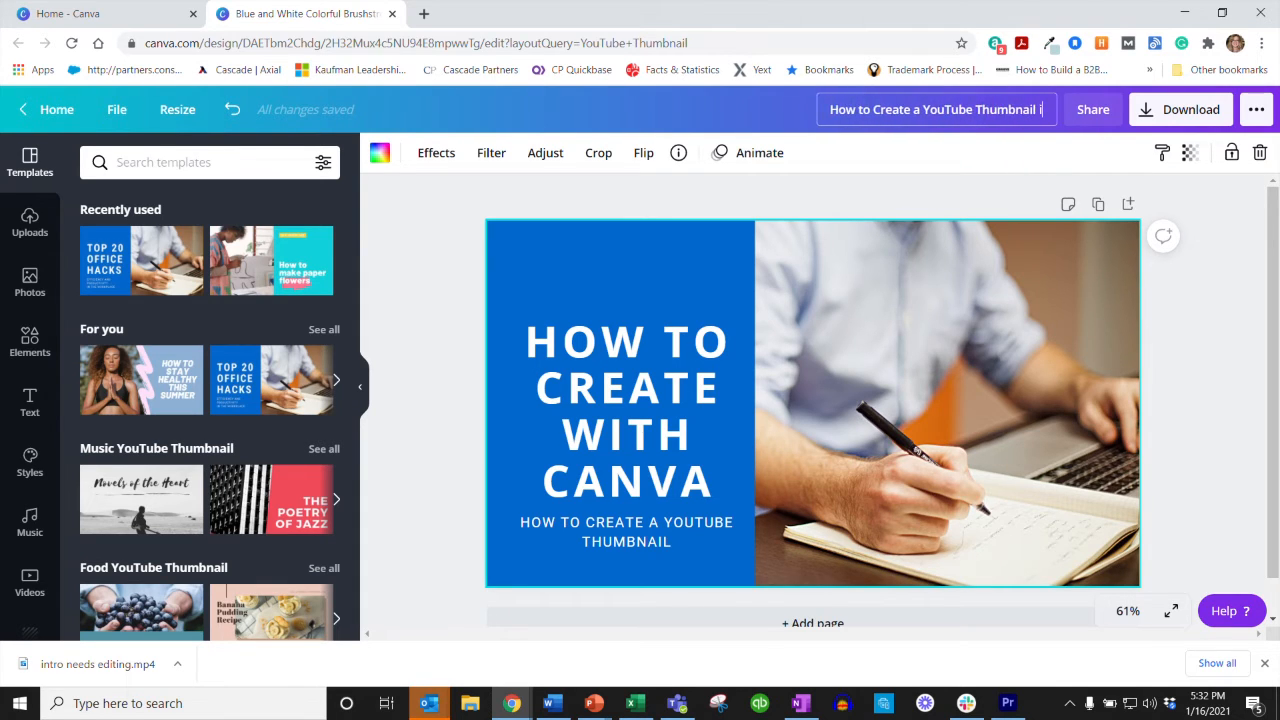
pyautogui.press('BackSpace')
pyautogui.press('BackSpace')
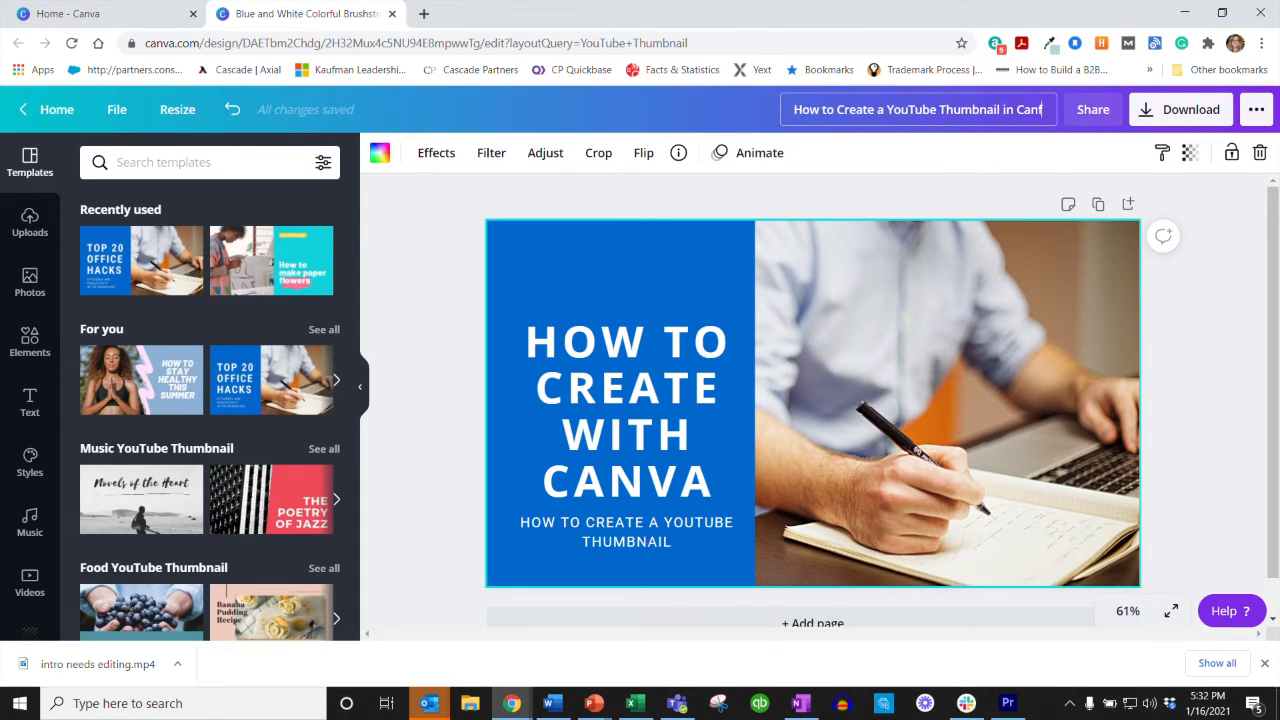
pyautogui.write('va')
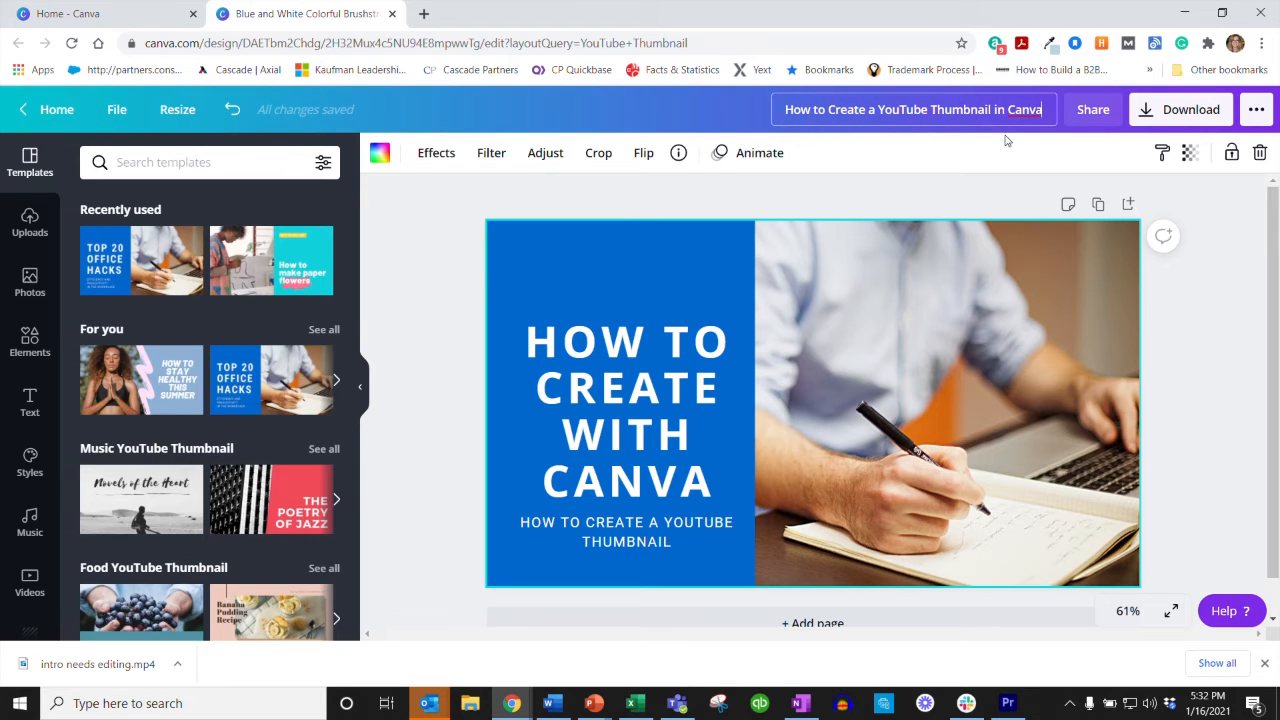
pyautogui.click(933, 321)
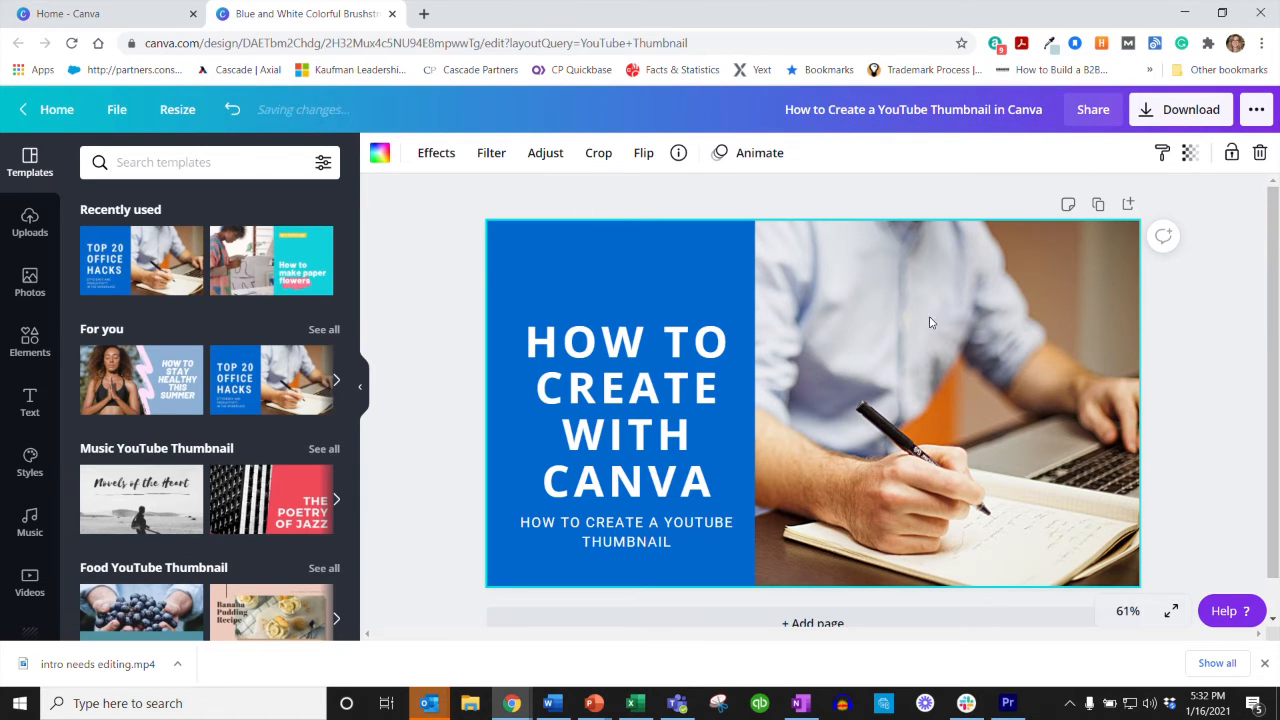
# Step: Upload the "create a youtube thumbnail" PNG file from the device to the media uploads
pyautogui.click(17, 230)
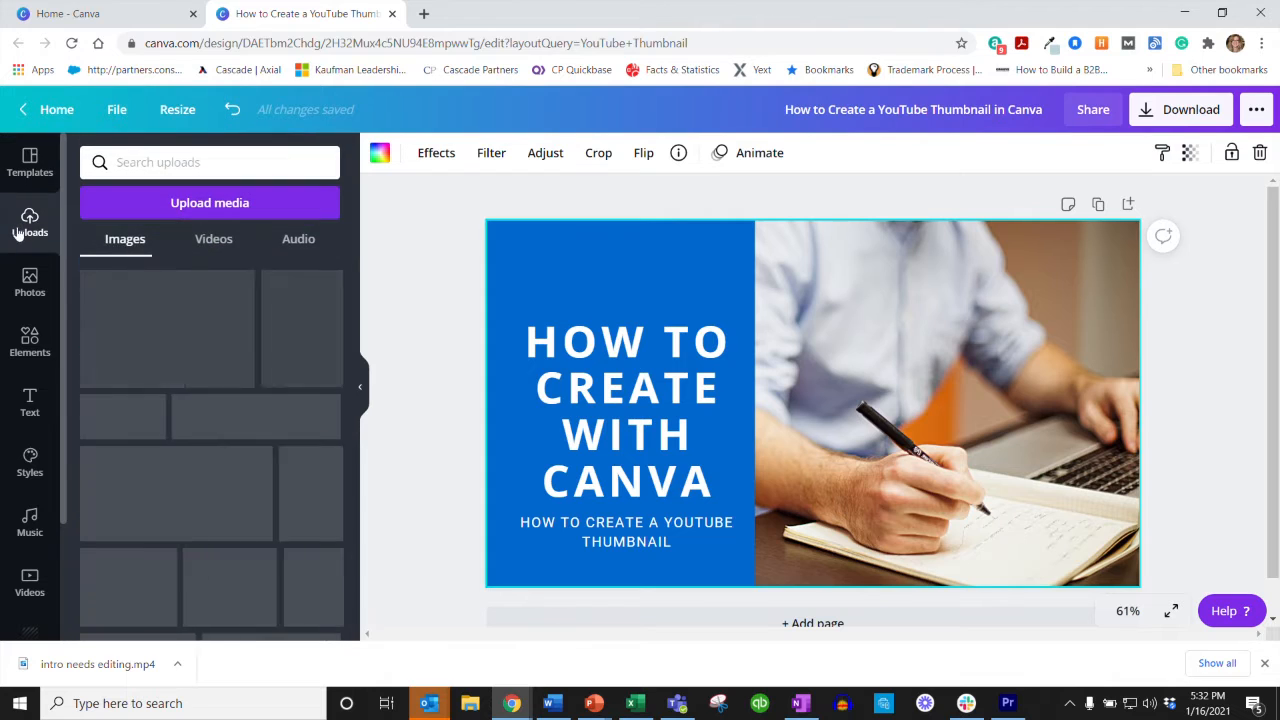
pyautogui.click(188, 205)
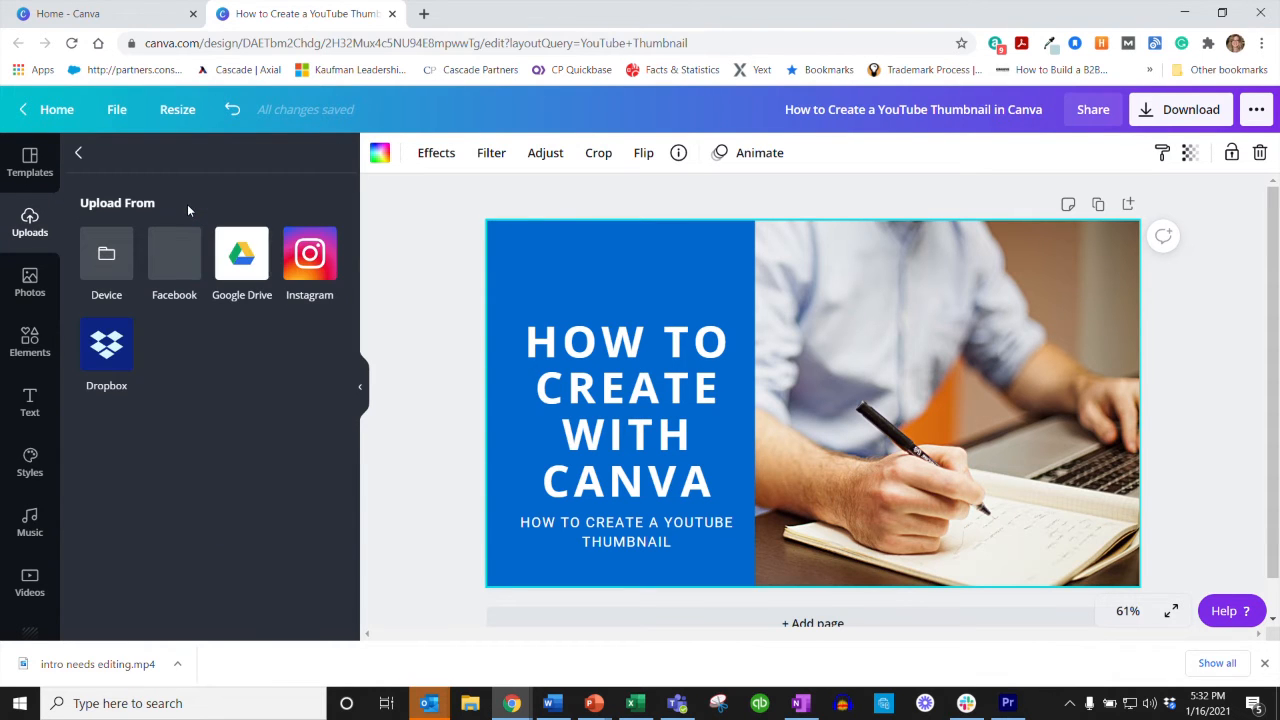
pyautogui.click(118, 268)
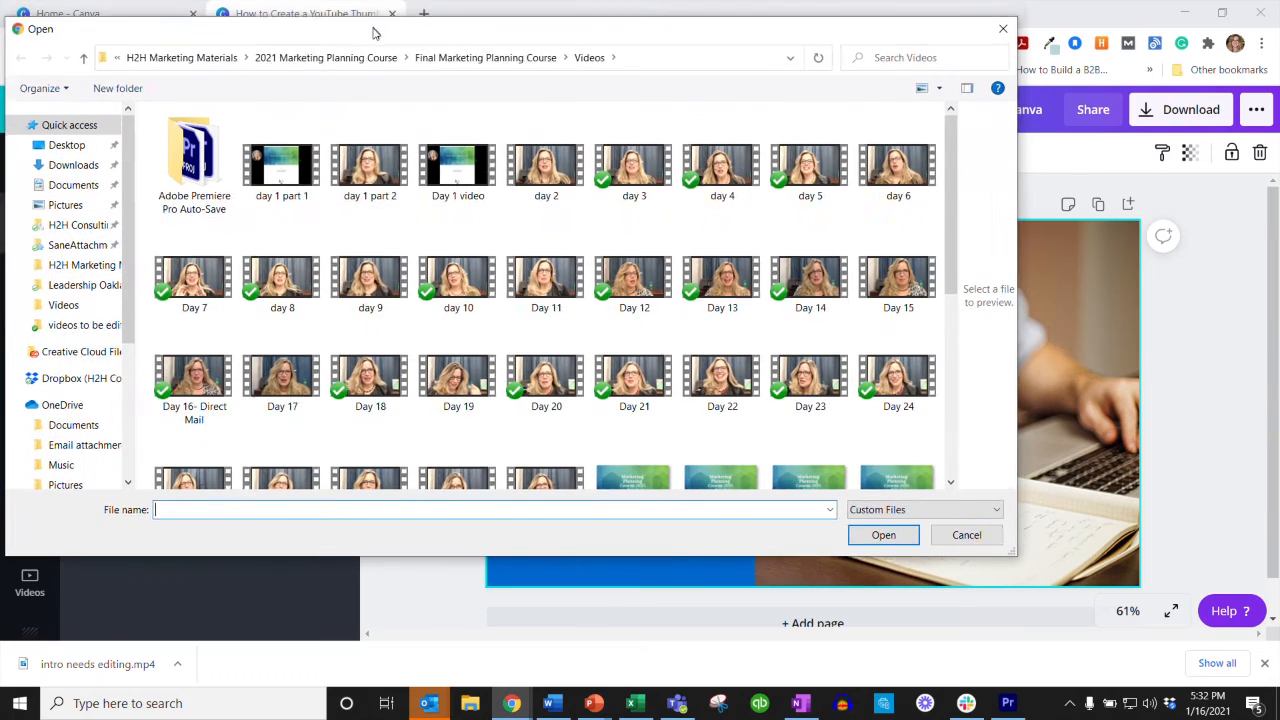
pyautogui.moveTo(374, 15); pyautogui.dragTo(457, 68)
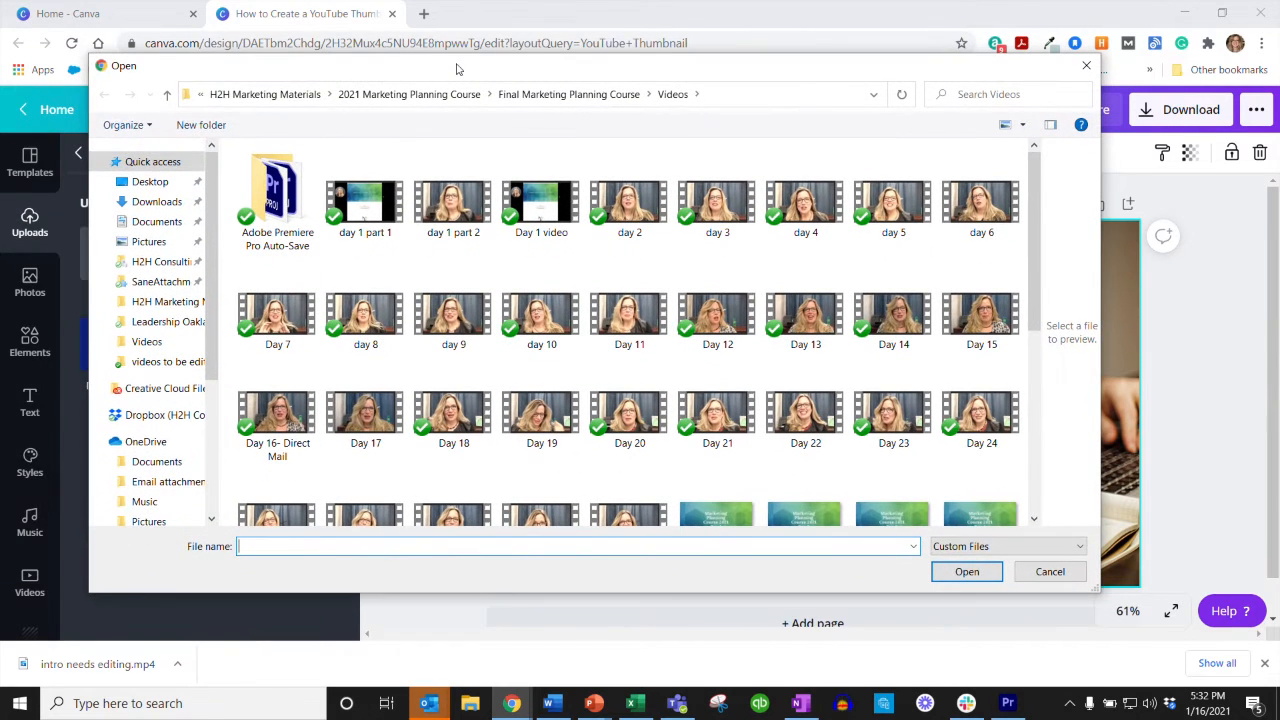
pyautogui.click(140, 162)
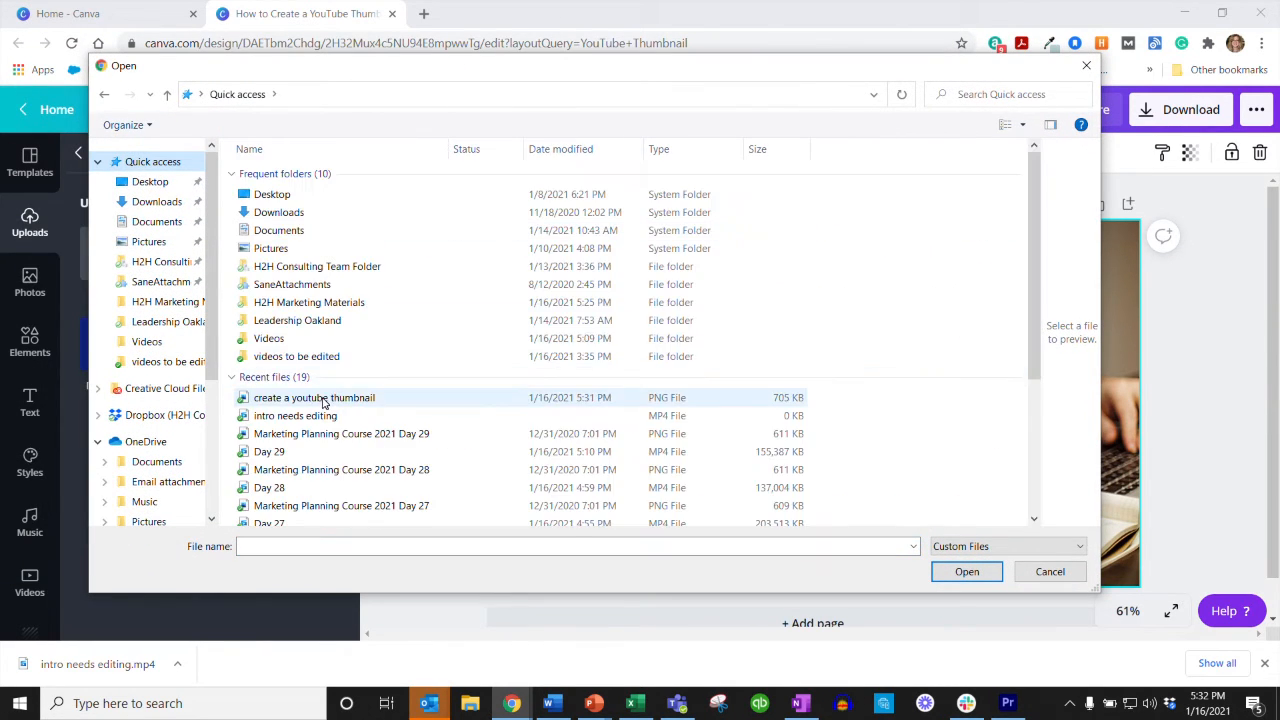
pyautogui.click(324, 399)
pyautogui.click(965, 571)
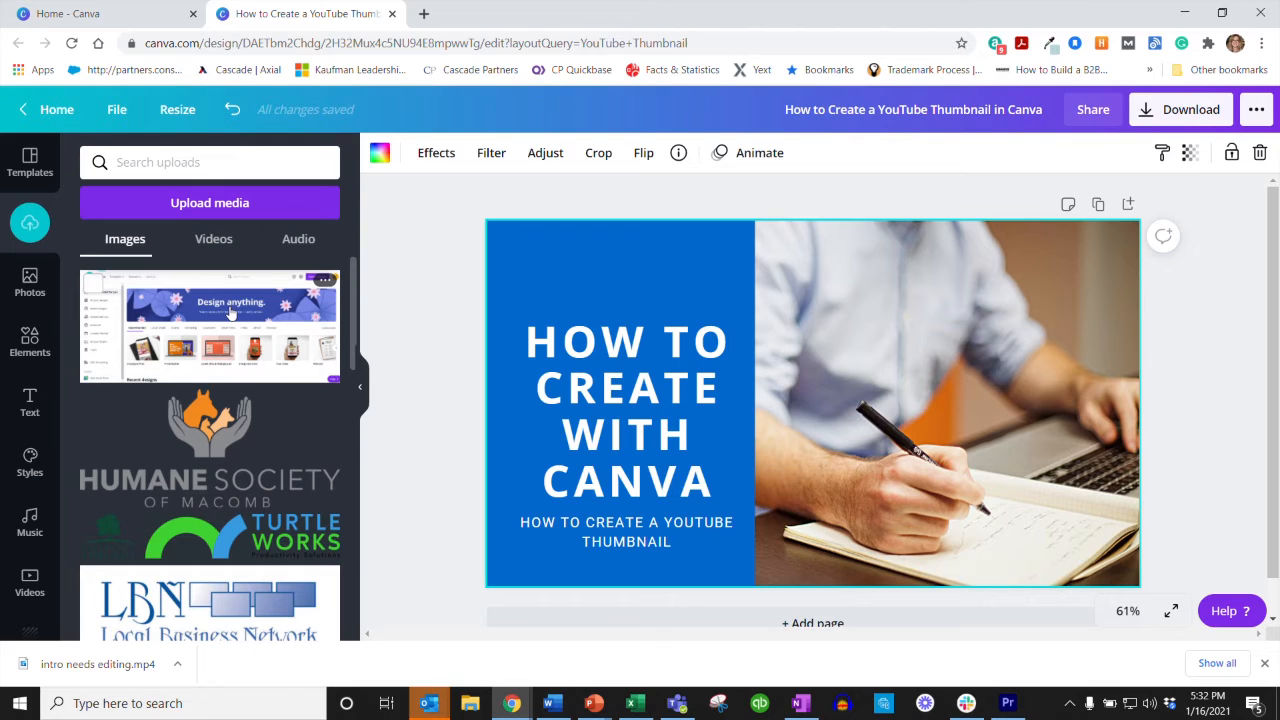
# Step: Detach the photo of the man writing from the thumbnail's background and delete it
pyautogui.rightClick(936, 284)
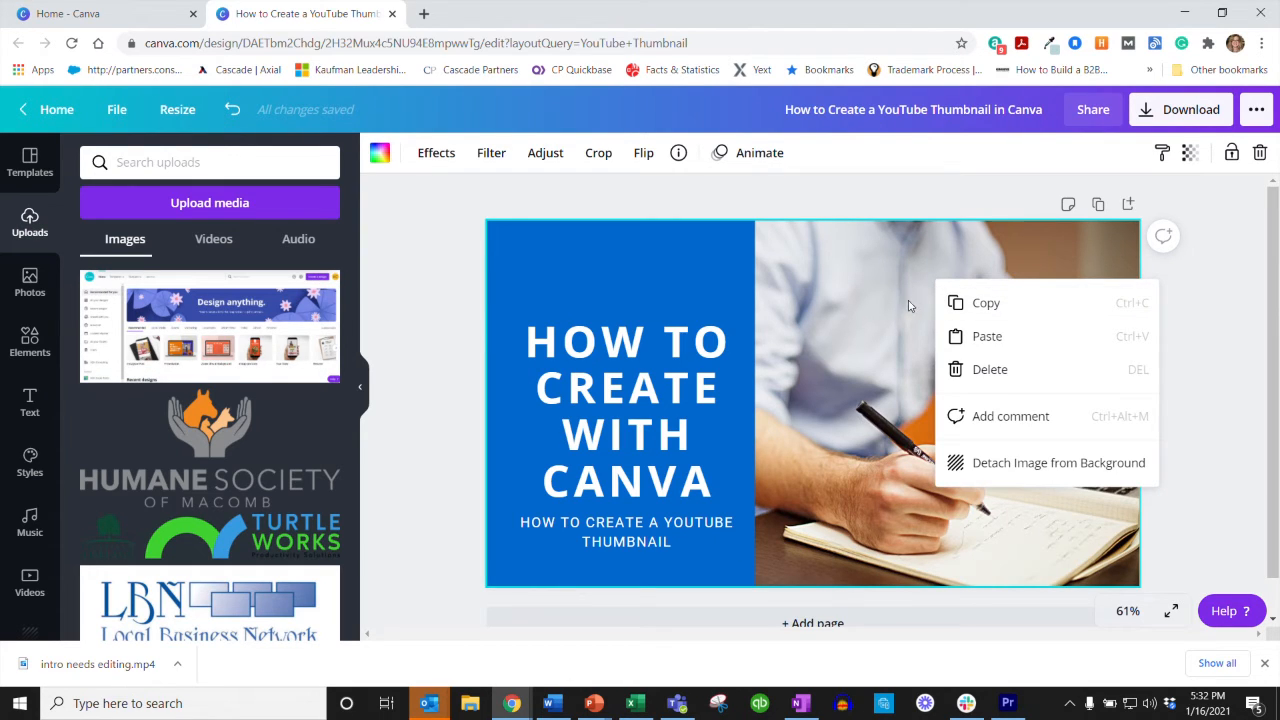
pyautogui.click(1025, 465)
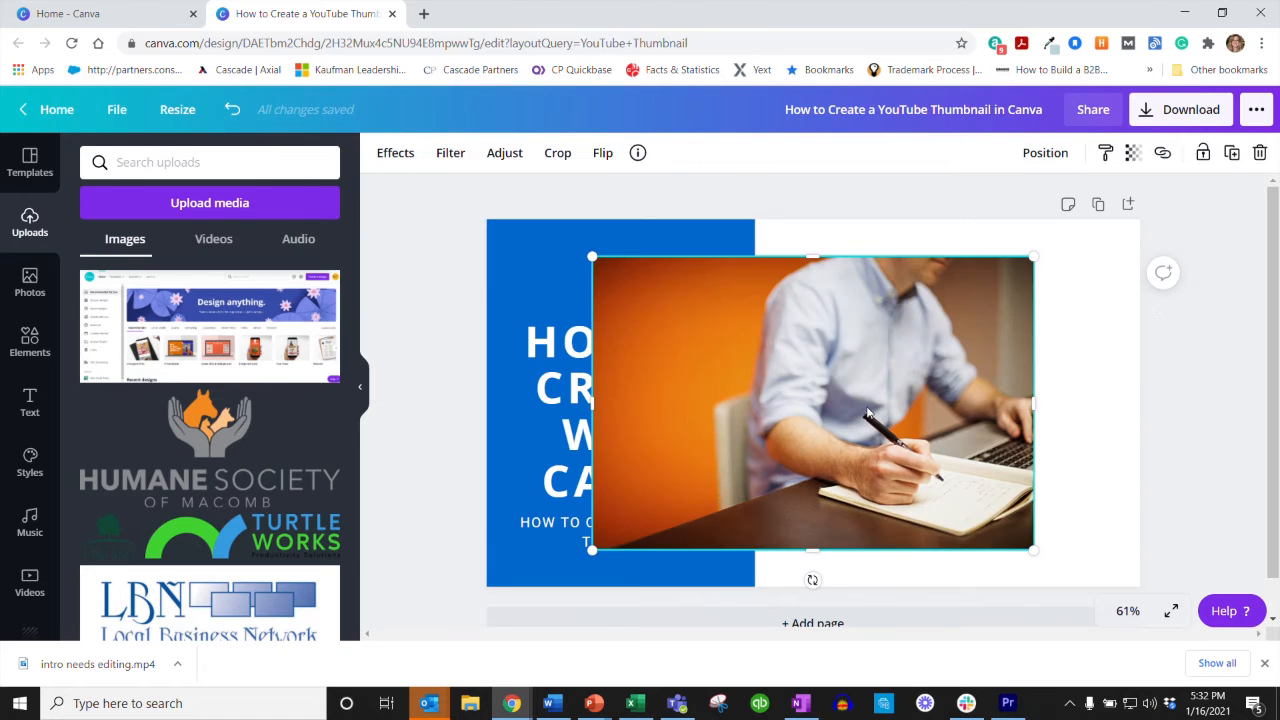
pyautogui.press('Delete')
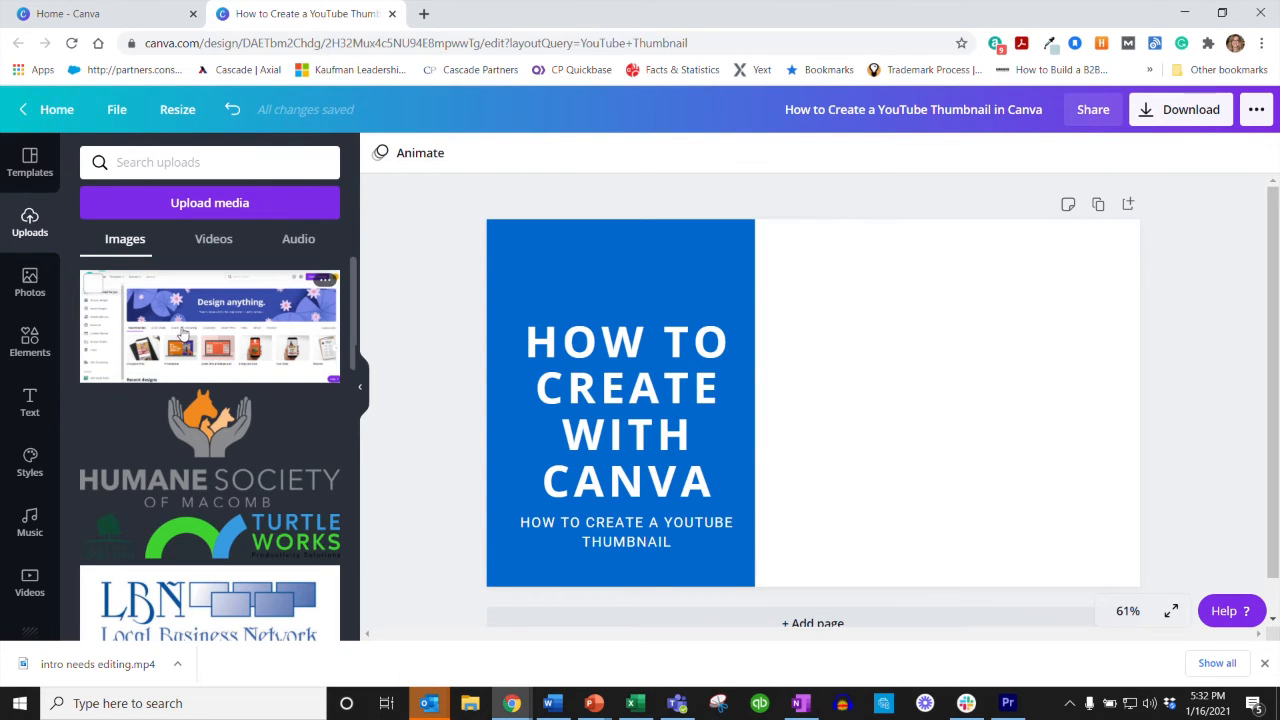
# Step: Place the uploaded Canva home page screenshot on the thumbnail and make it the background
pyautogui.moveTo(215, 335); pyautogui.dragTo(758, 340)
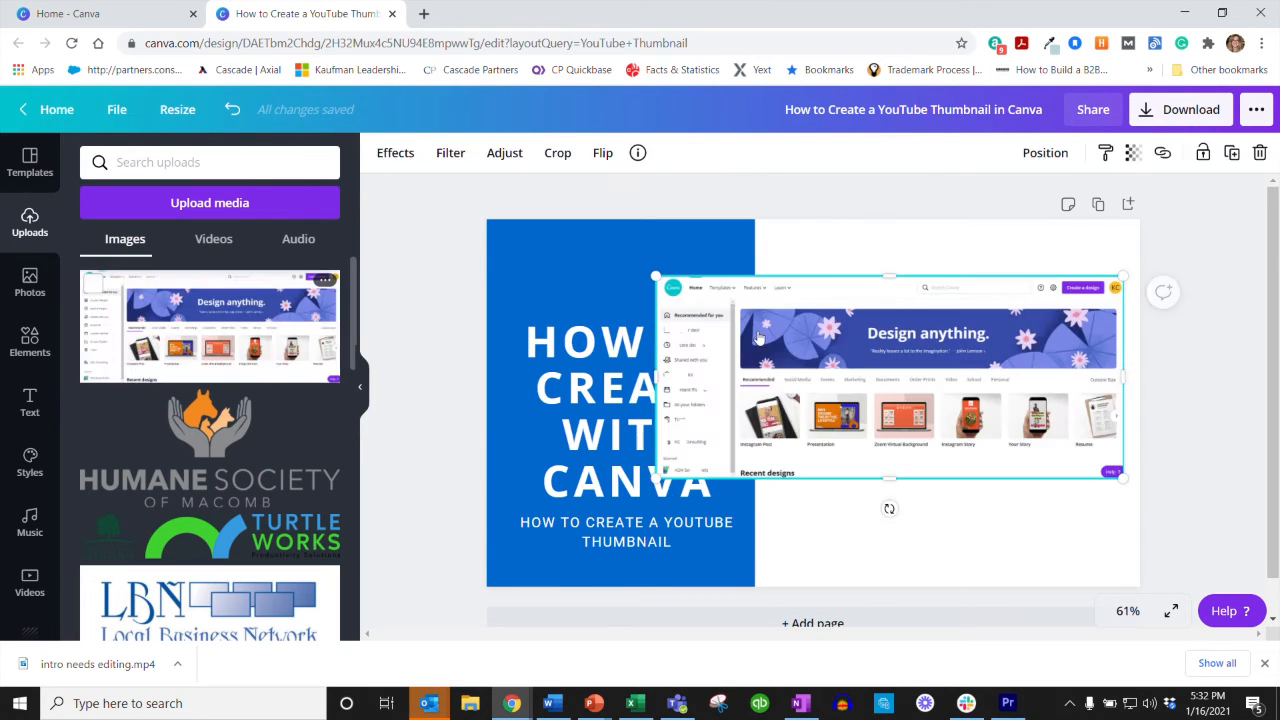
pyautogui.rightClick(899, 362)
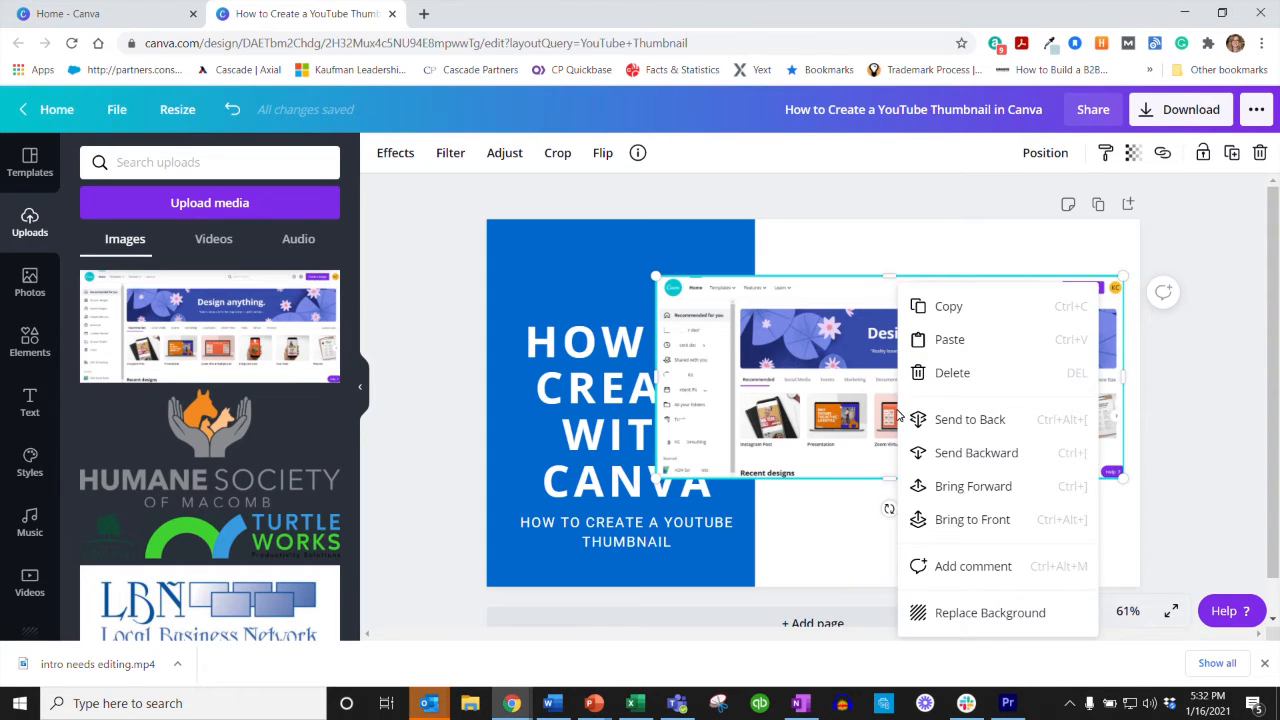
pyautogui.click(986, 612)
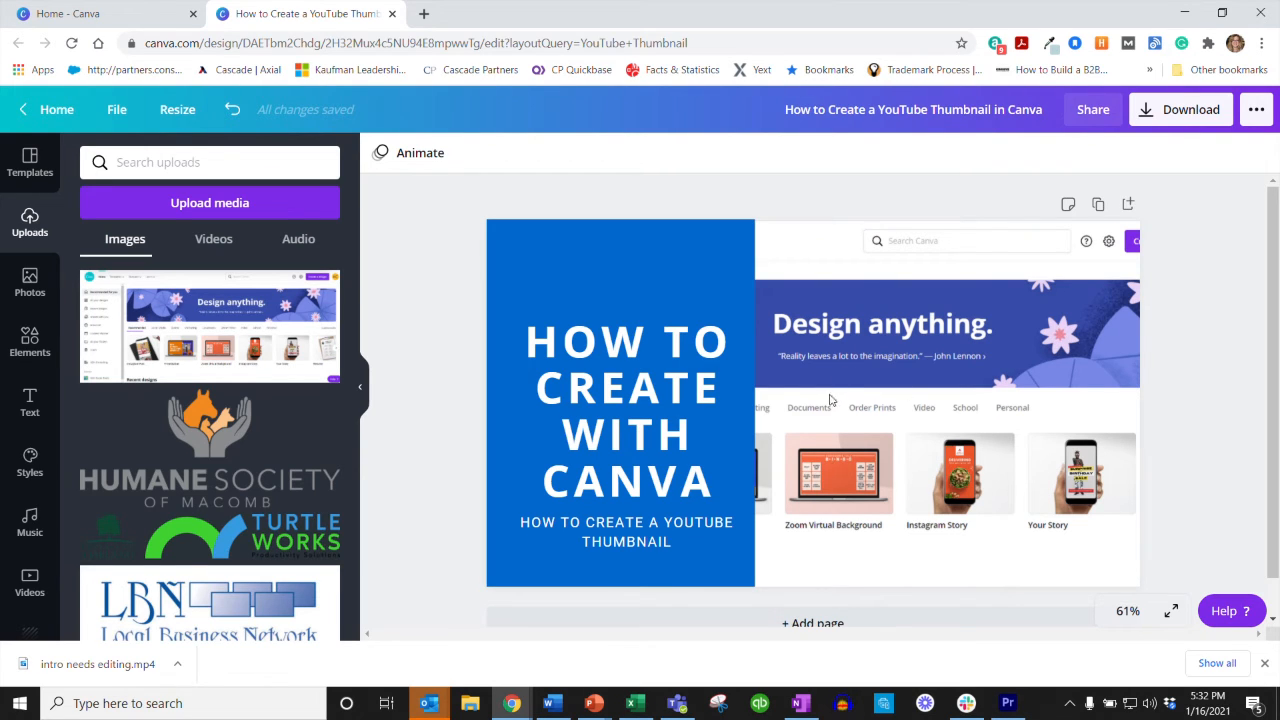
# Step: Recolor the blue panel behind the headline with the dark navy from the H2H Primary Brand Colors
pyautogui.click(659, 259)
pyautogui.click(380, 154)
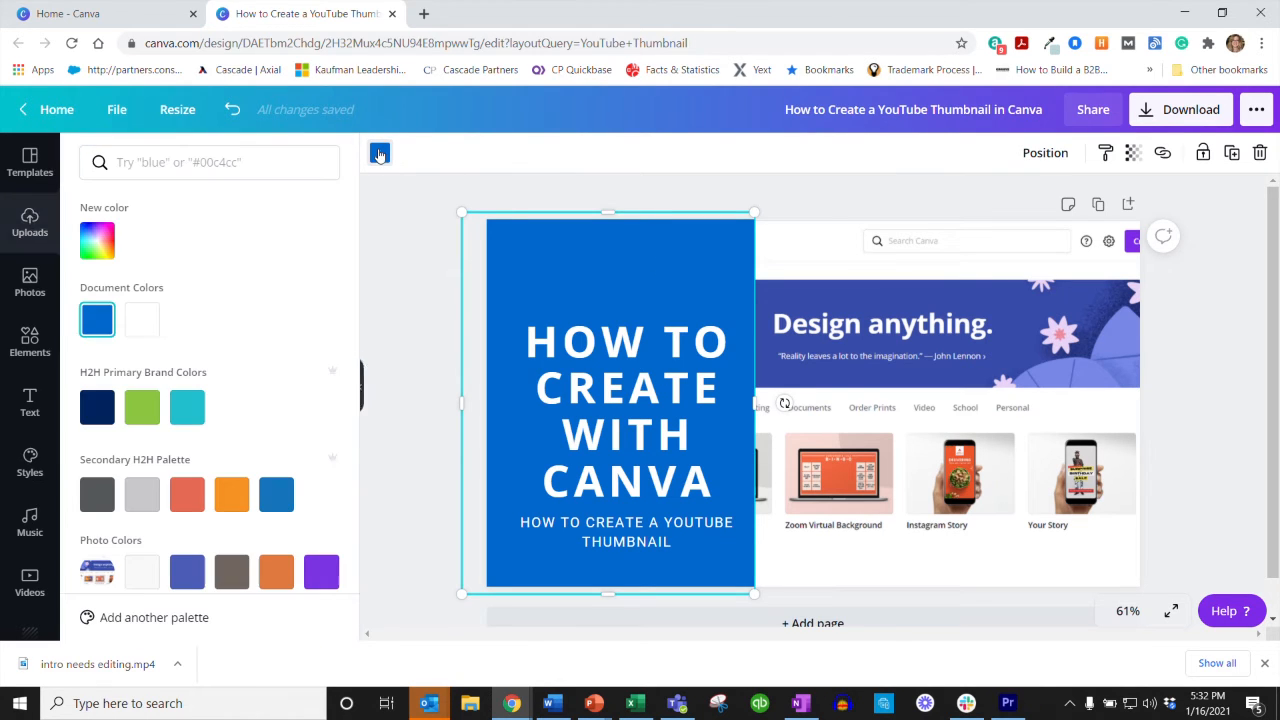
pyautogui.click(90, 407)
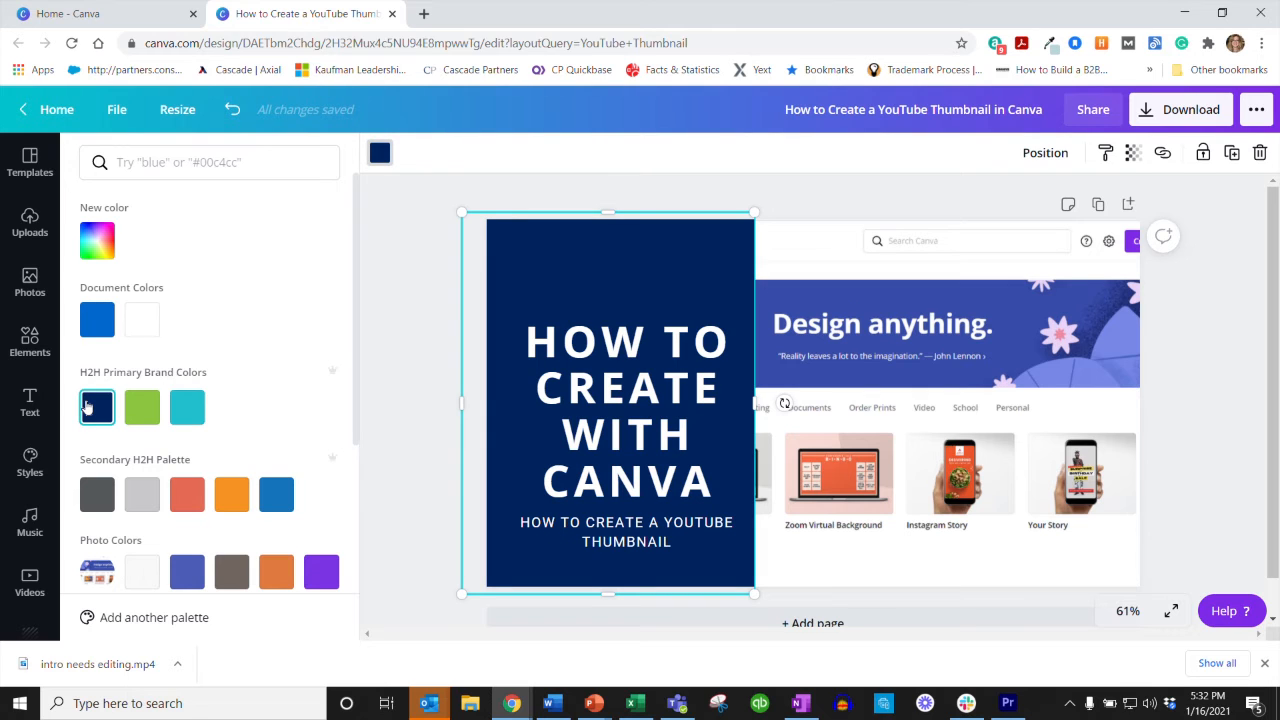
# Step: Add the white H2H Consulting logo from the uploads, shrunk into the upper-left corner of the navy panel above the headline
pyautogui.click(30, 222)
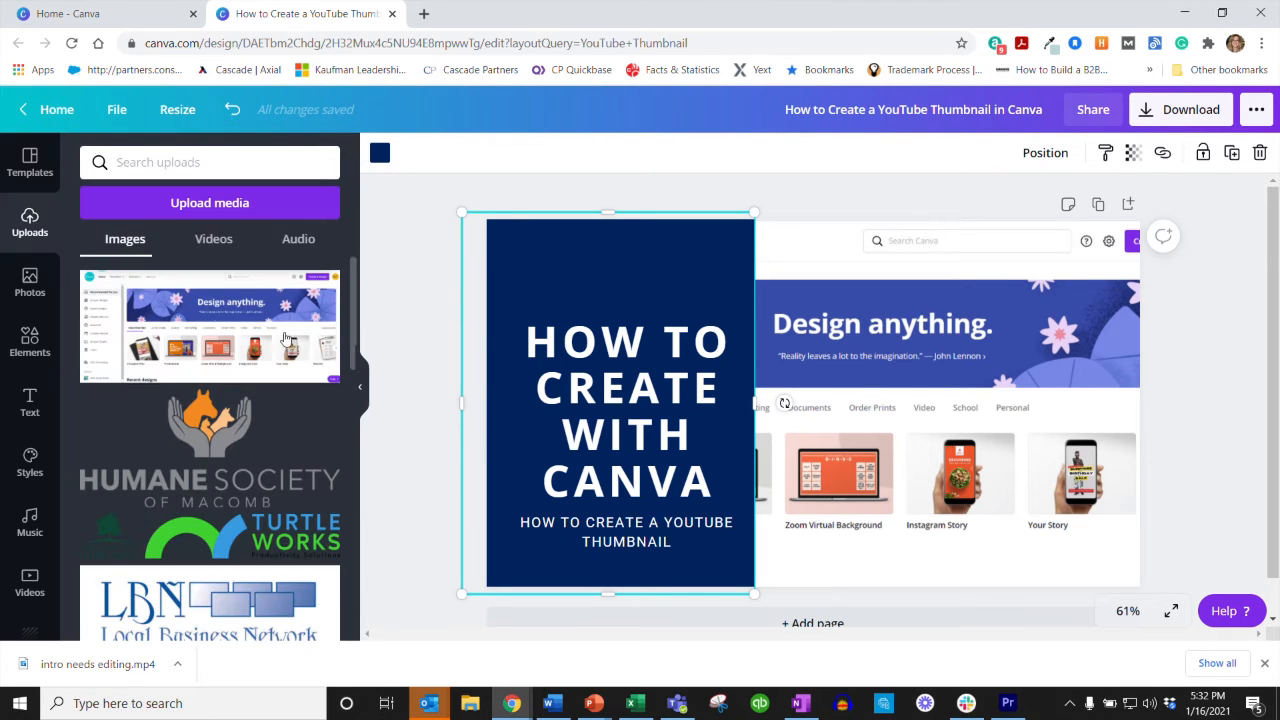
pyautogui.scroll(-3, 205, 397)
pyautogui.scroll(-2, 205, 397)
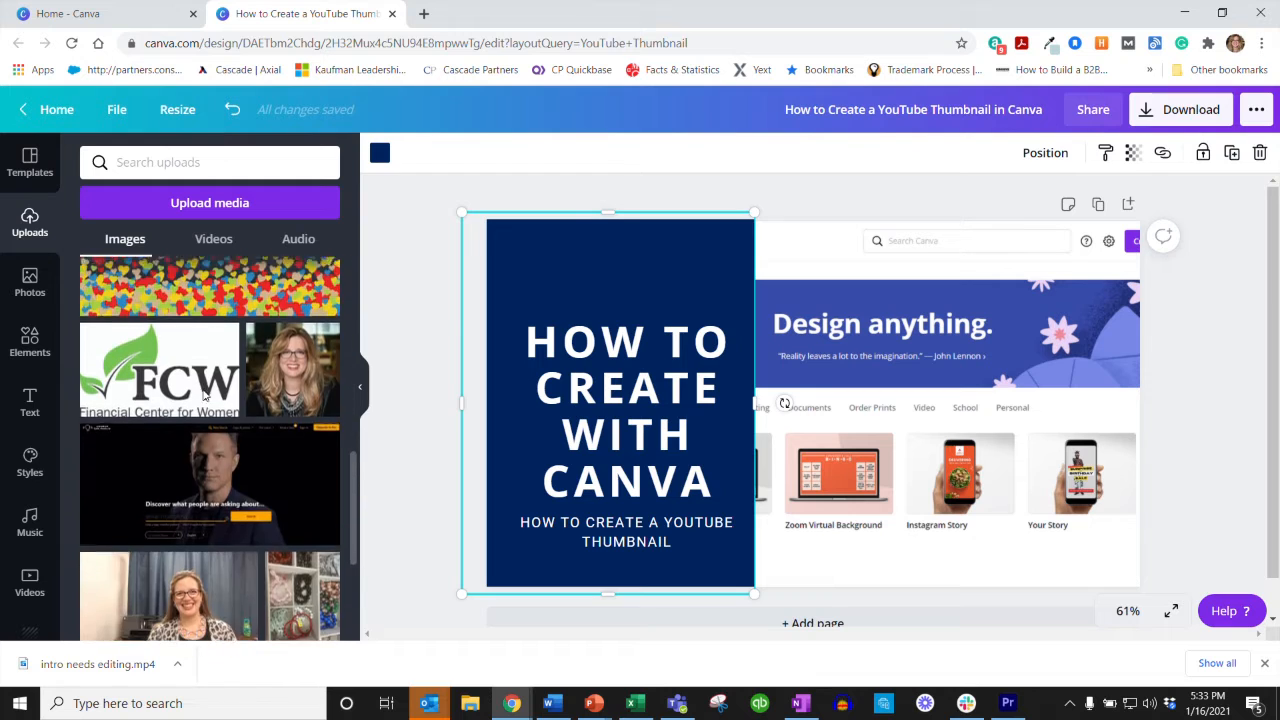
pyautogui.click(240, 455)
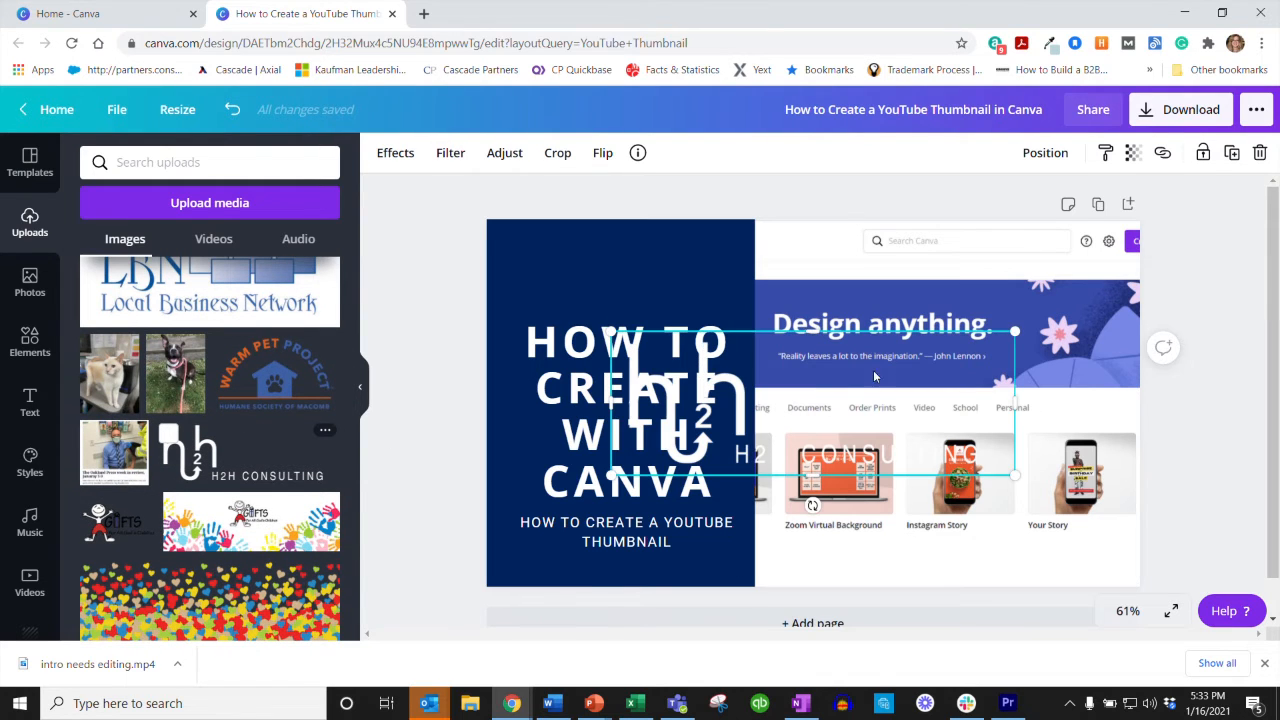
pyautogui.moveTo(1010, 333); pyautogui.dragTo(547, 243)
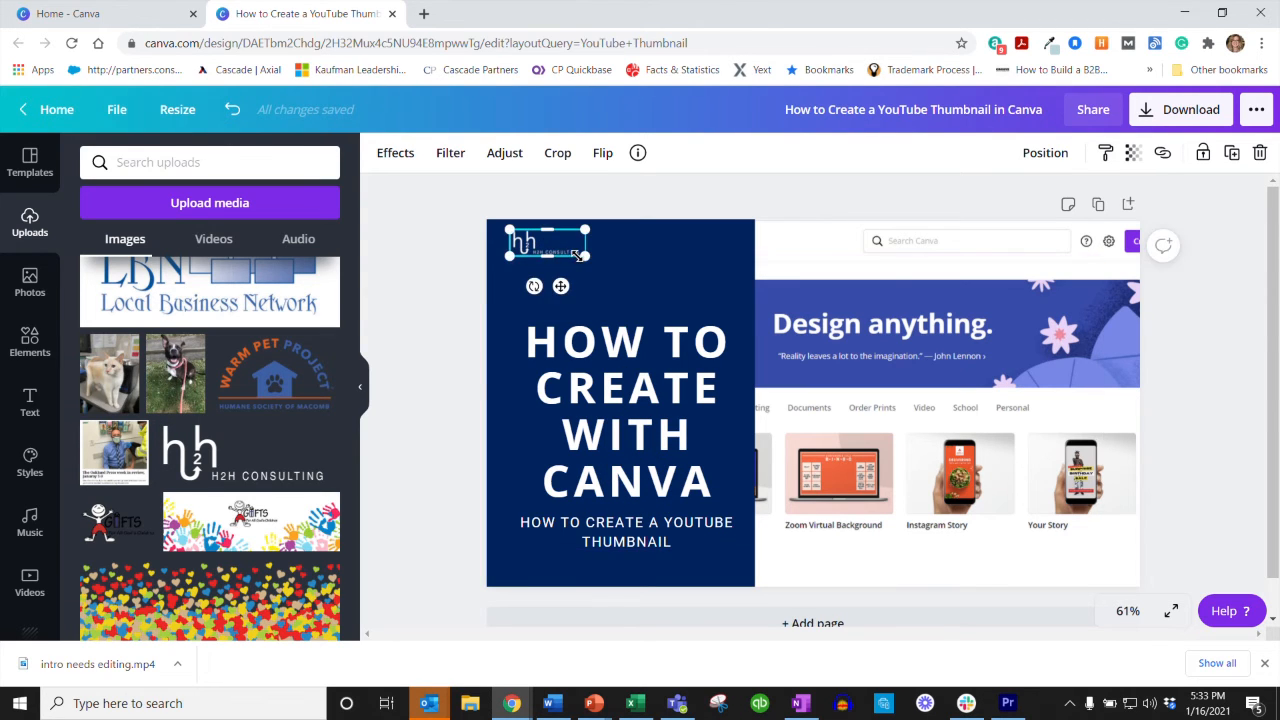
pyautogui.click(438, 312)
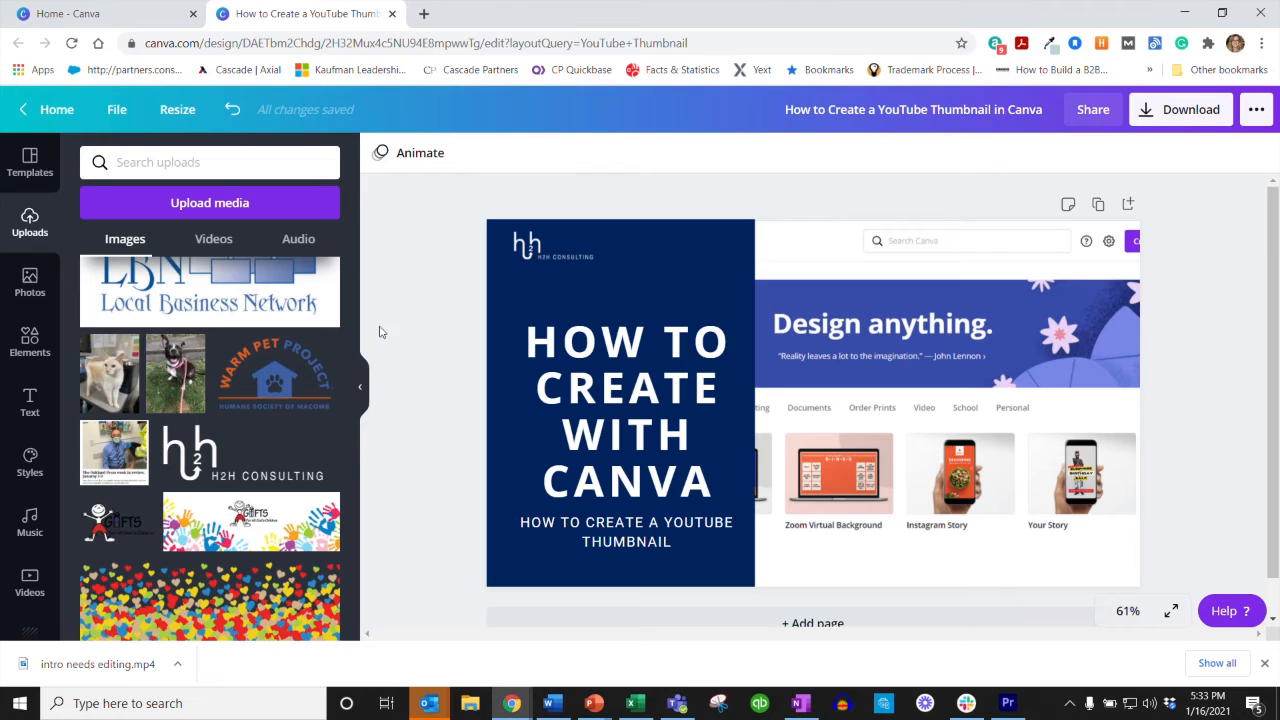
# Step: Browse the elements library, from lines, shapes, frames and stickers through grids and gradients to the hand-drawn graphics collections
pyautogui.click(30, 340)
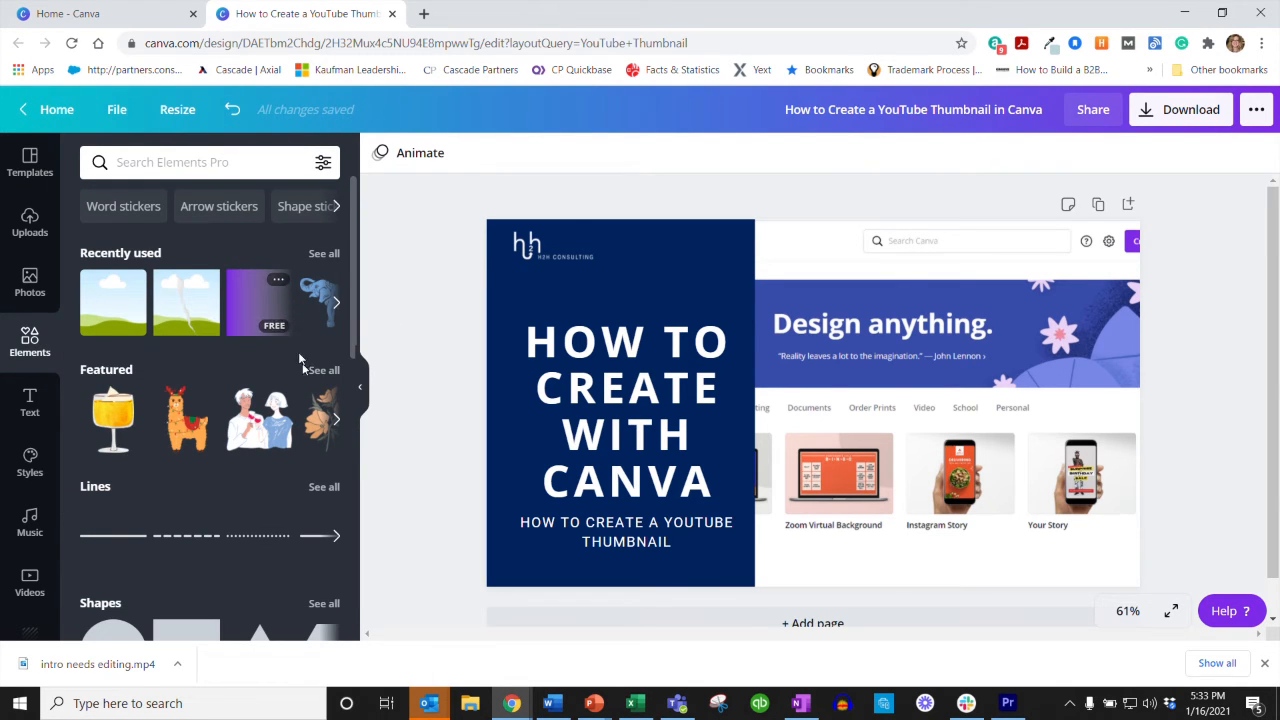
pyautogui.scroll(-1, 278, 425)
pyautogui.scroll(-2, 278, 425)
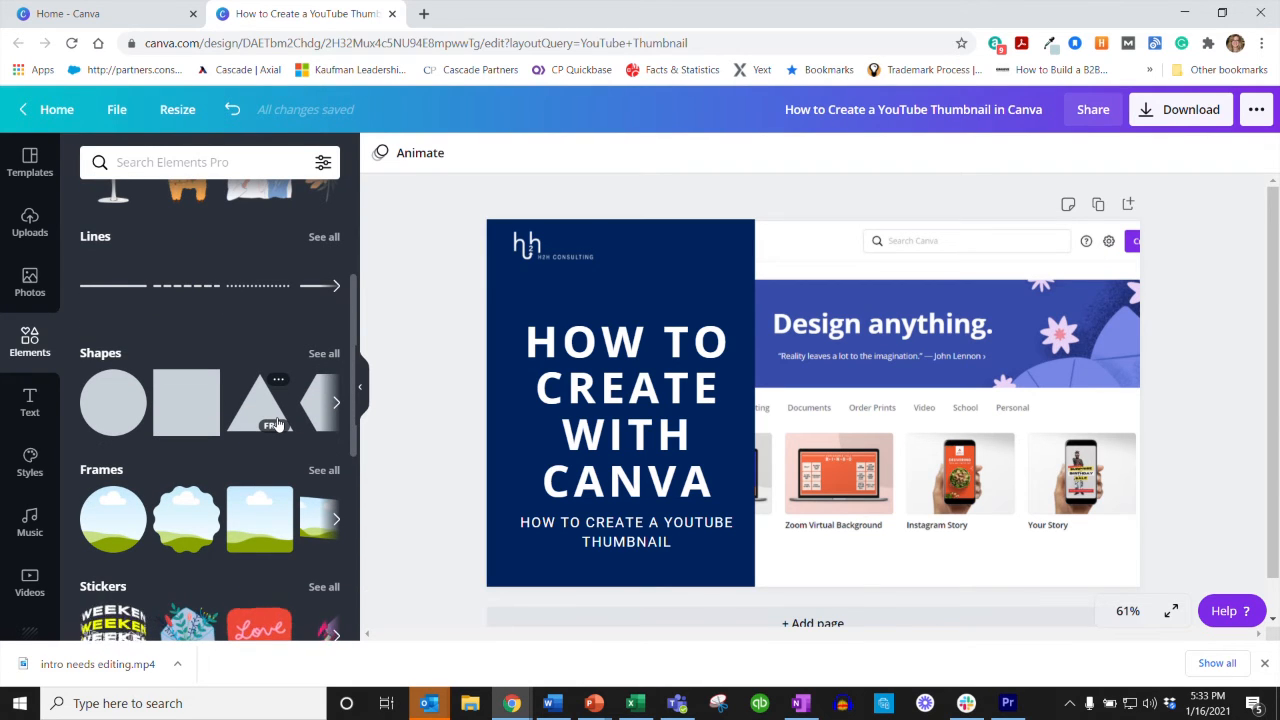
pyautogui.scroll(-1, 268, 418)
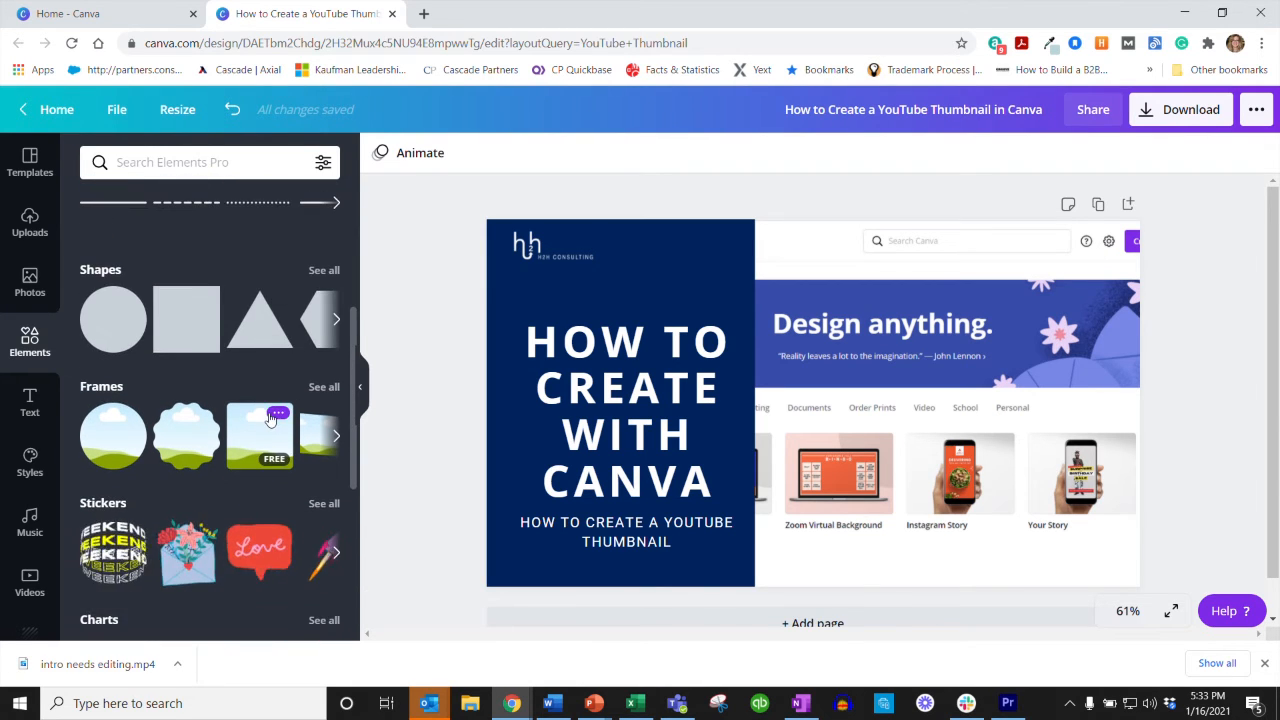
pyautogui.scroll(-1, 268, 418)
pyautogui.scroll(1, 268, 412)
pyautogui.scroll(-3, 220, 500)
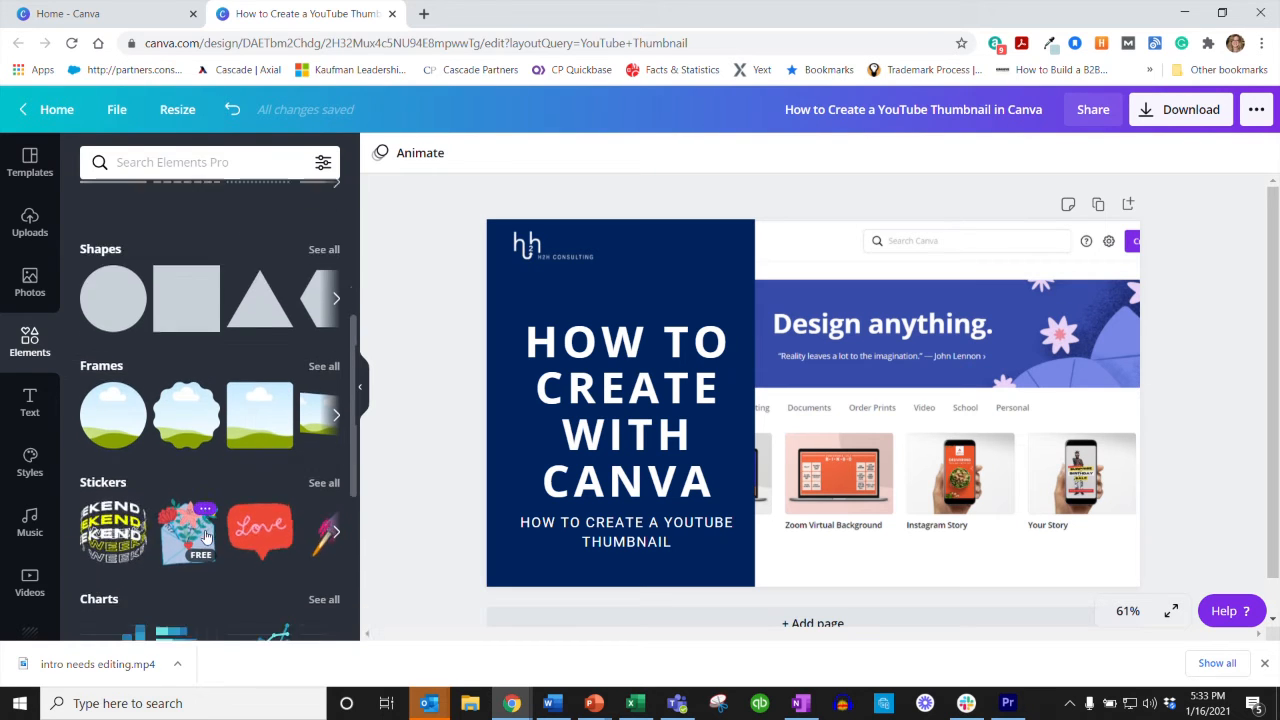
pyautogui.scroll(-5, 205, 537)
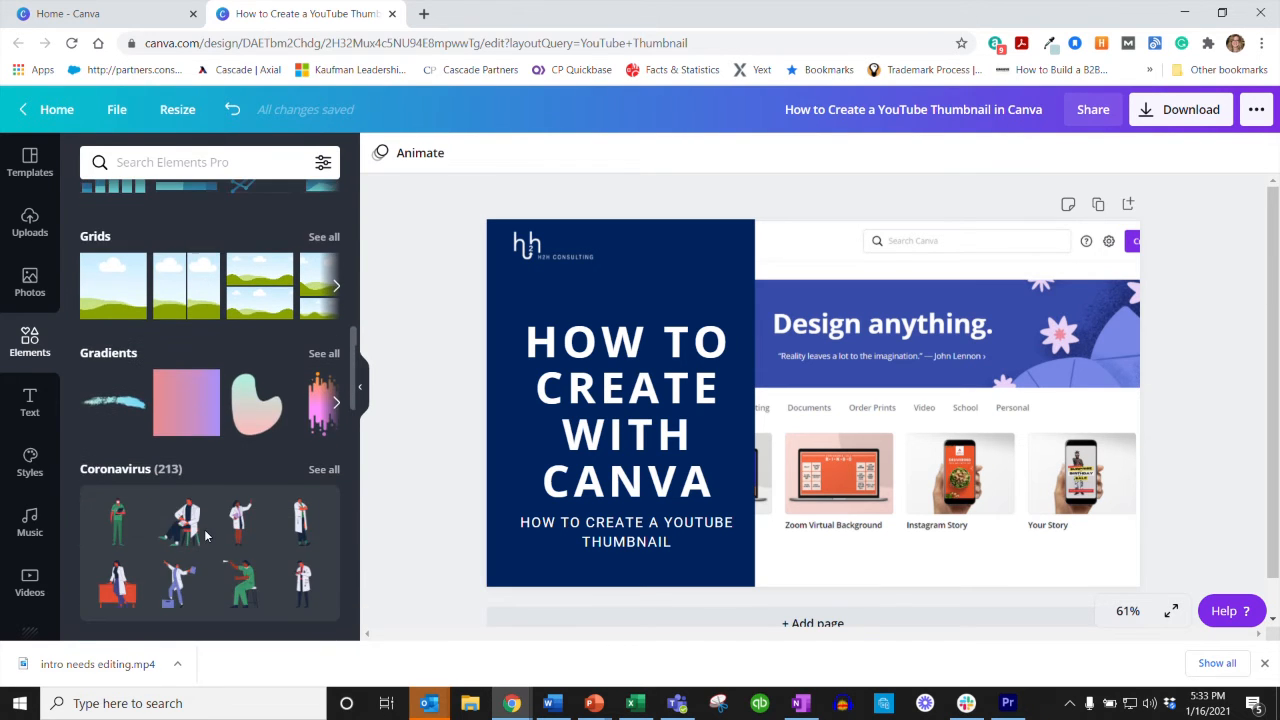
pyautogui.scroll(-7, 202, 528)
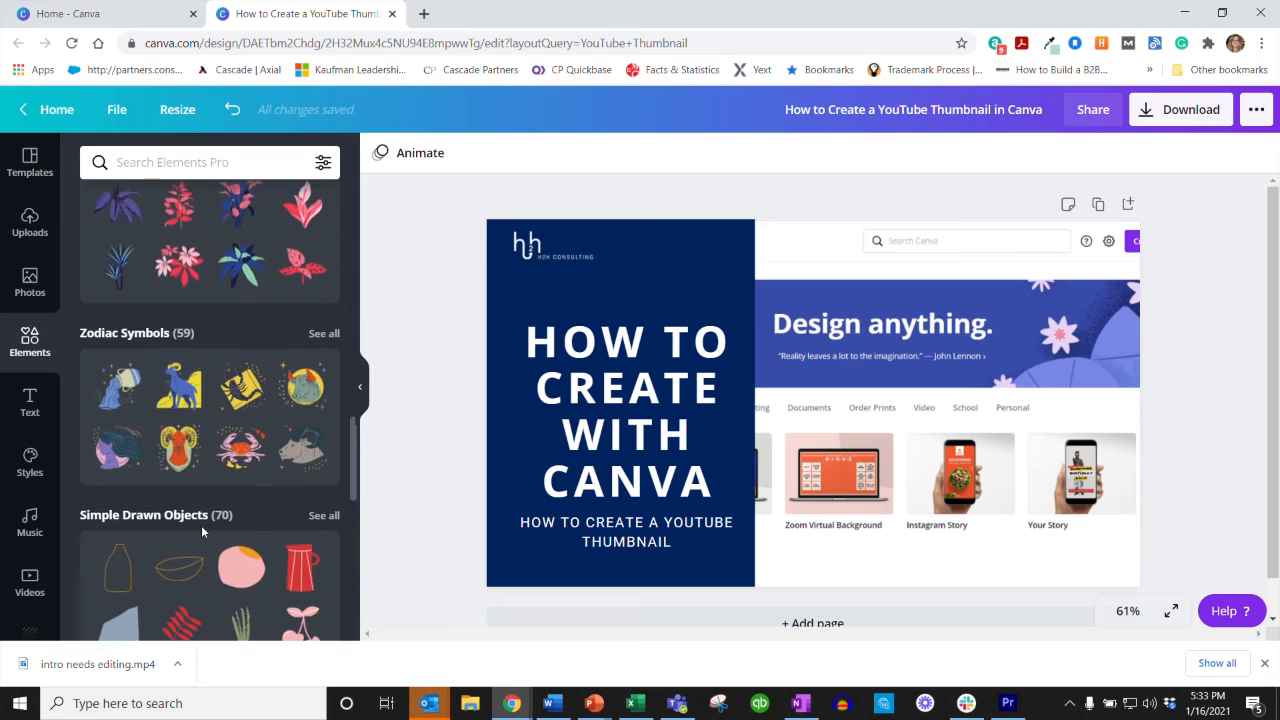
pyautogui.scroll(-4, 201, 525)
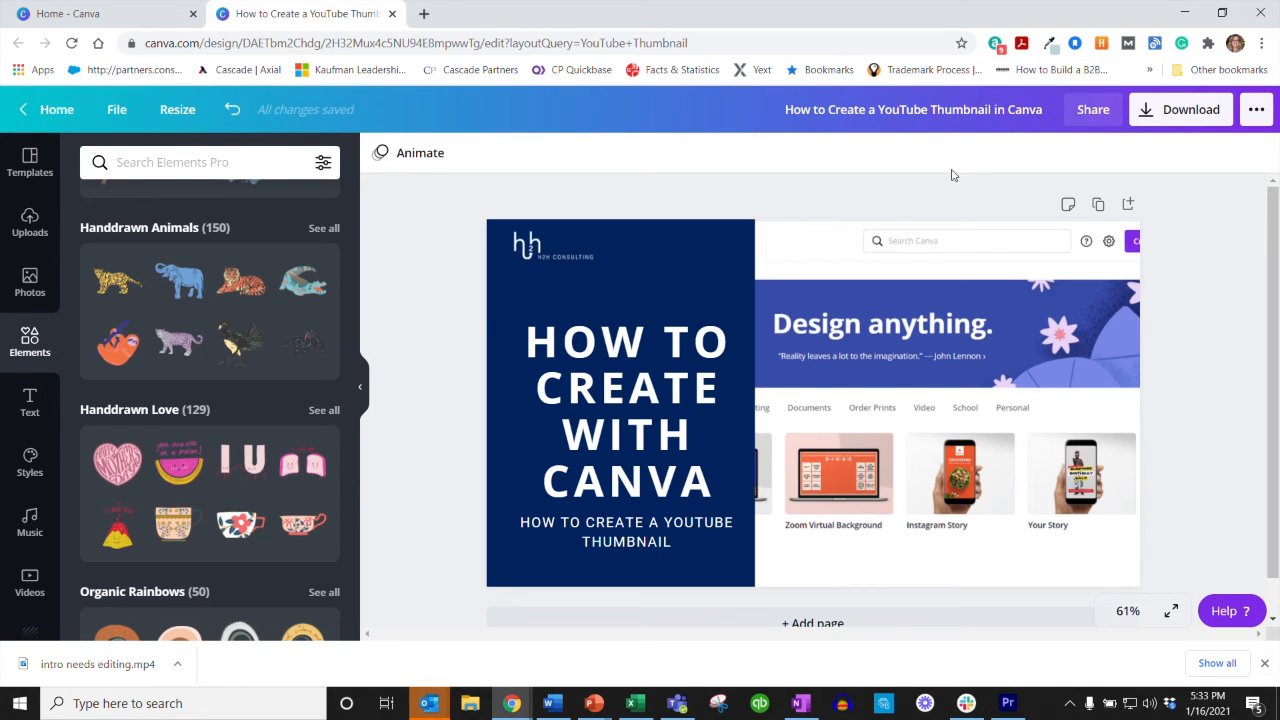
# Step: Download the thumbnail as a PNG into the January 2021 Canva tutorial folder, keeping the suggested file name
pyautogui.click(1157, 113)
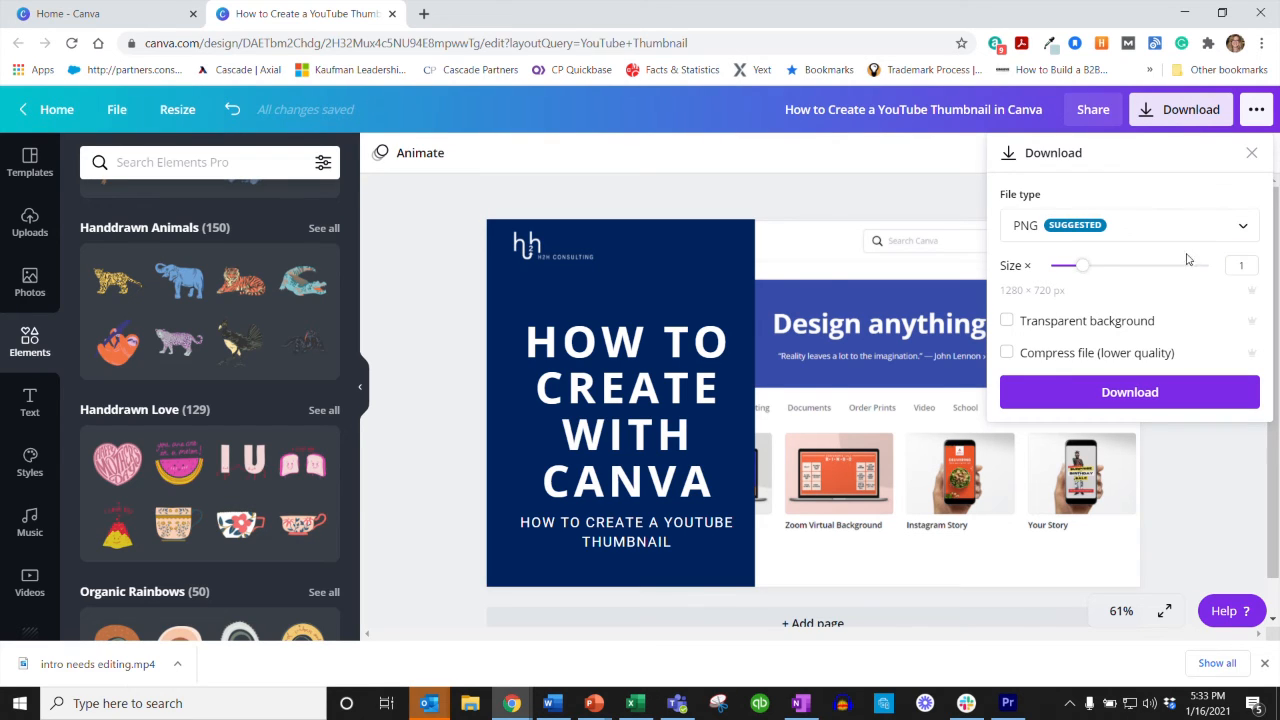
pyautogui.click(1143, 394)
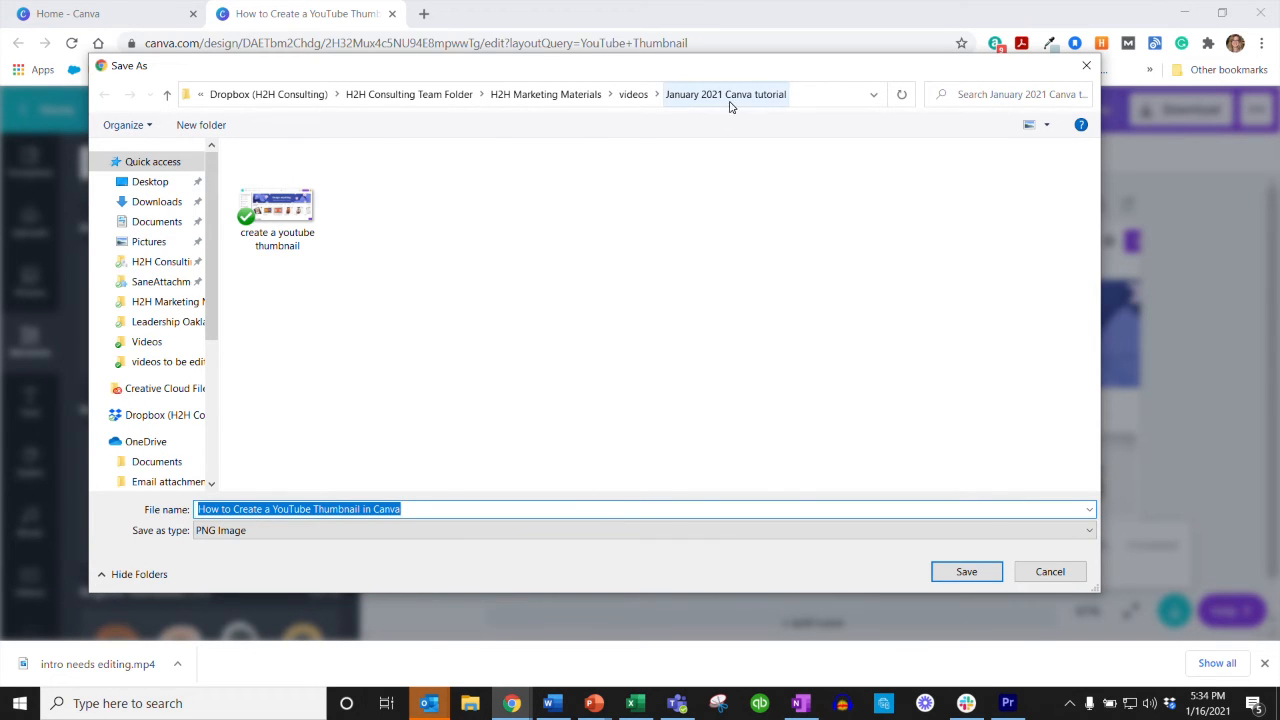
pyautogui.click(988, 568)
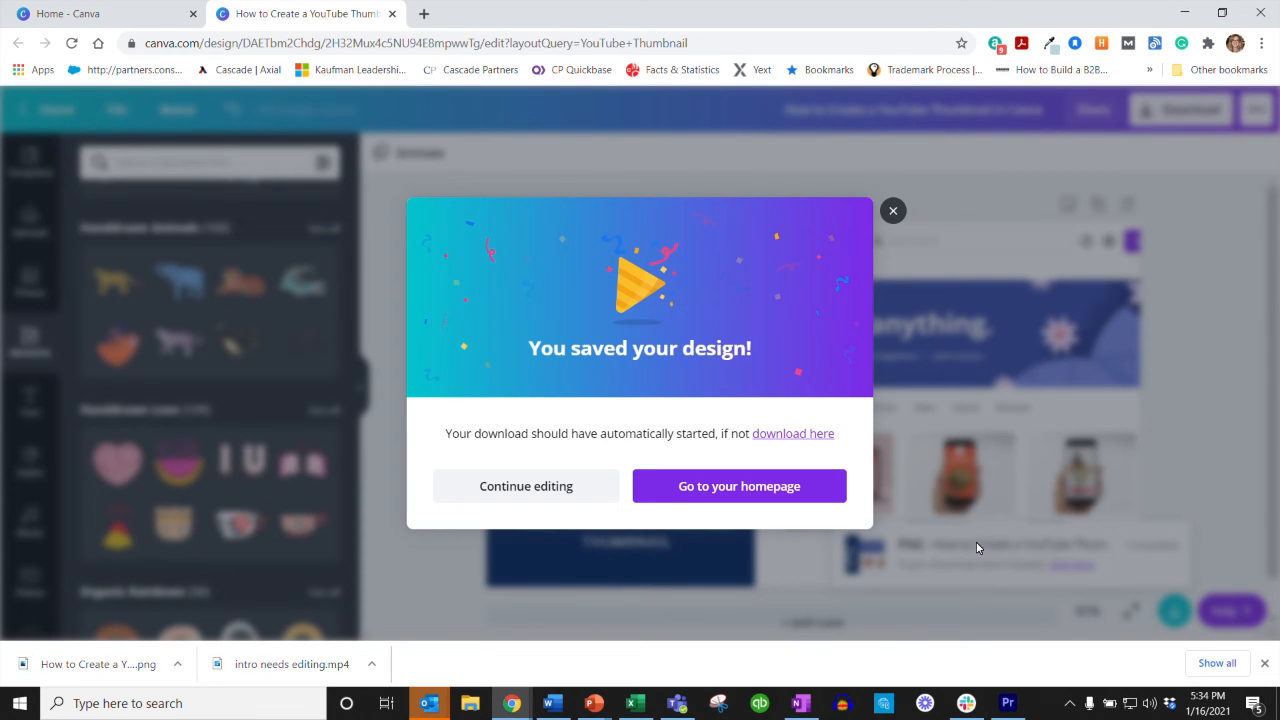
pyautogui.click(893, 212)
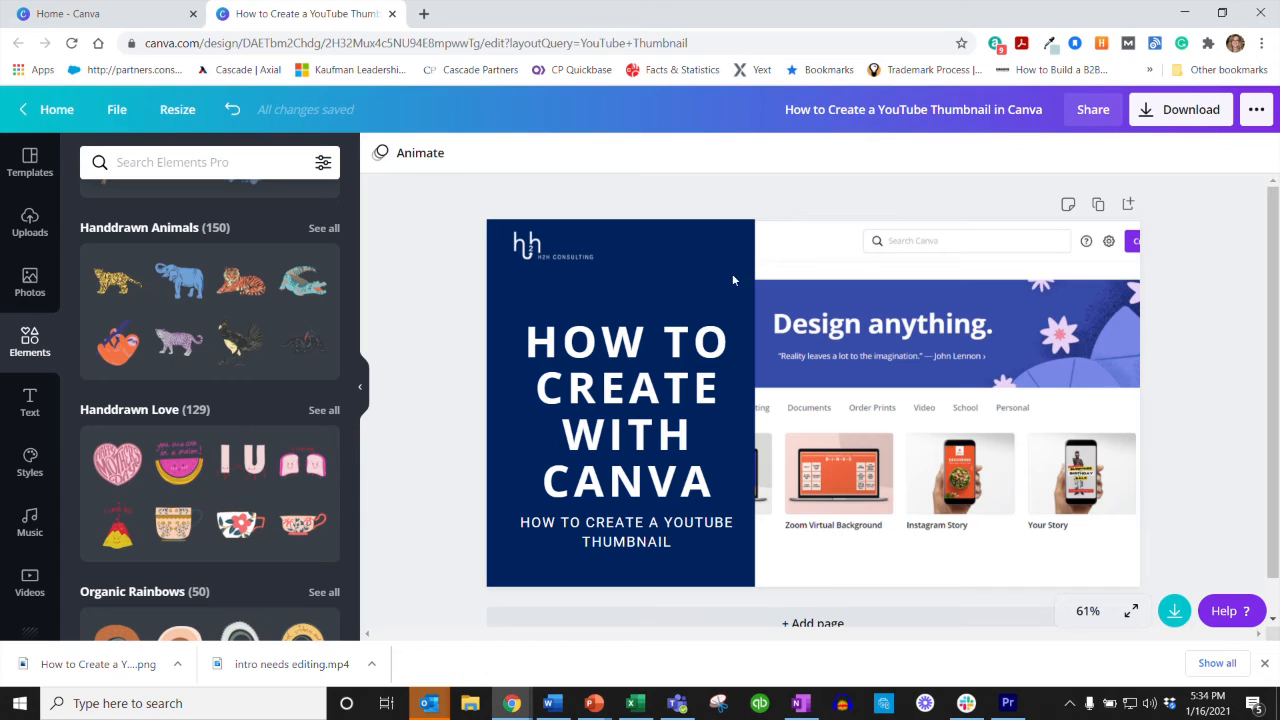
# Step: Create a resized copy of the thumbnail design in the Facebook Post format
pyautogui.click(175, 110)
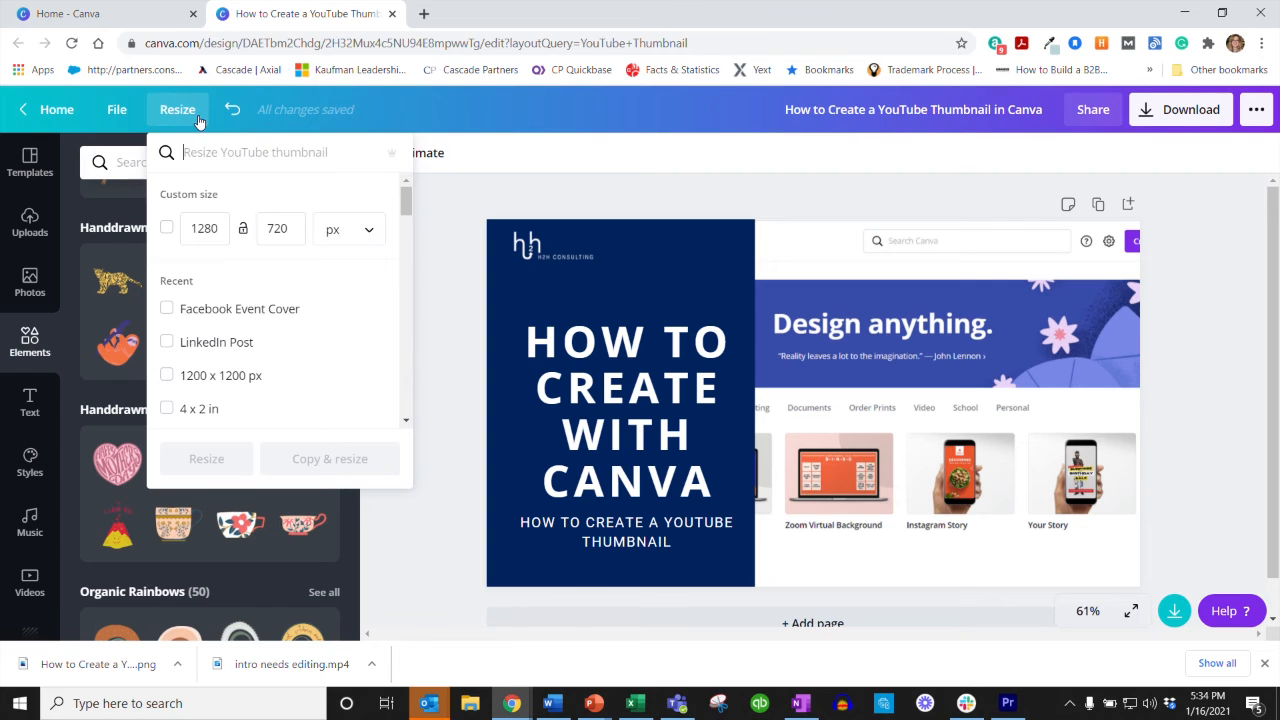
pyautogui.write('f')
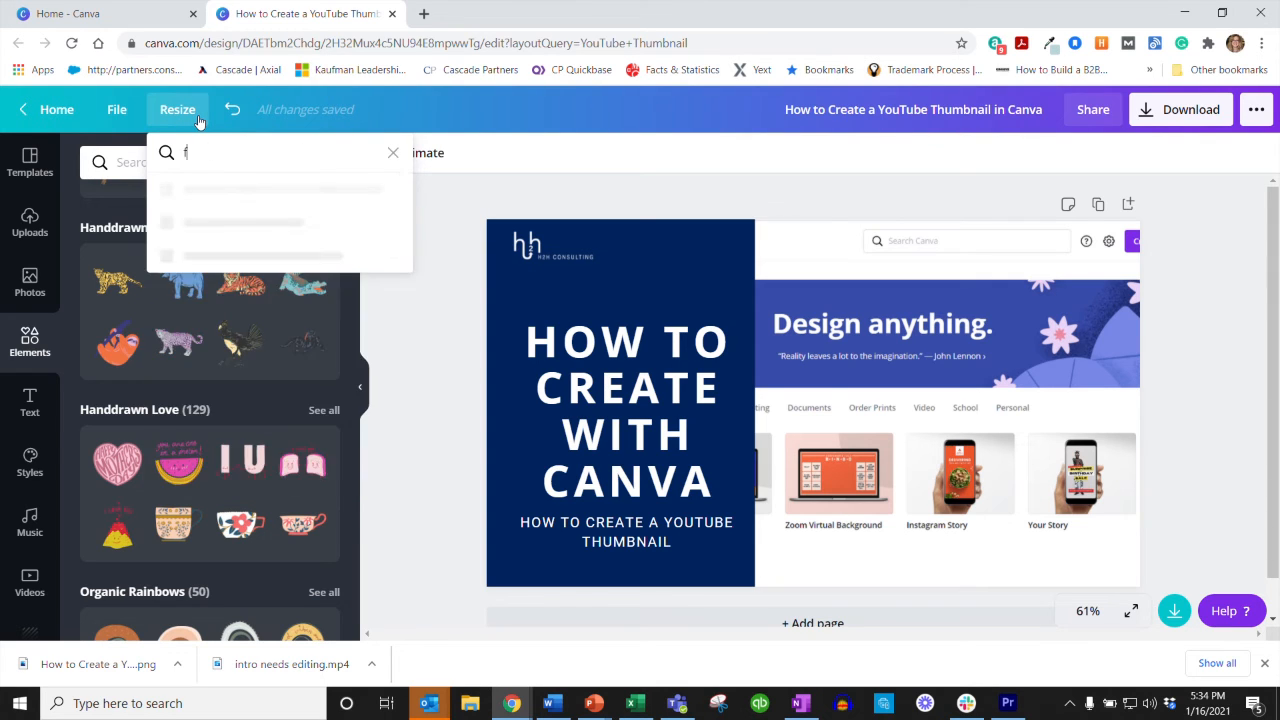
pyautogui.write('acebook')
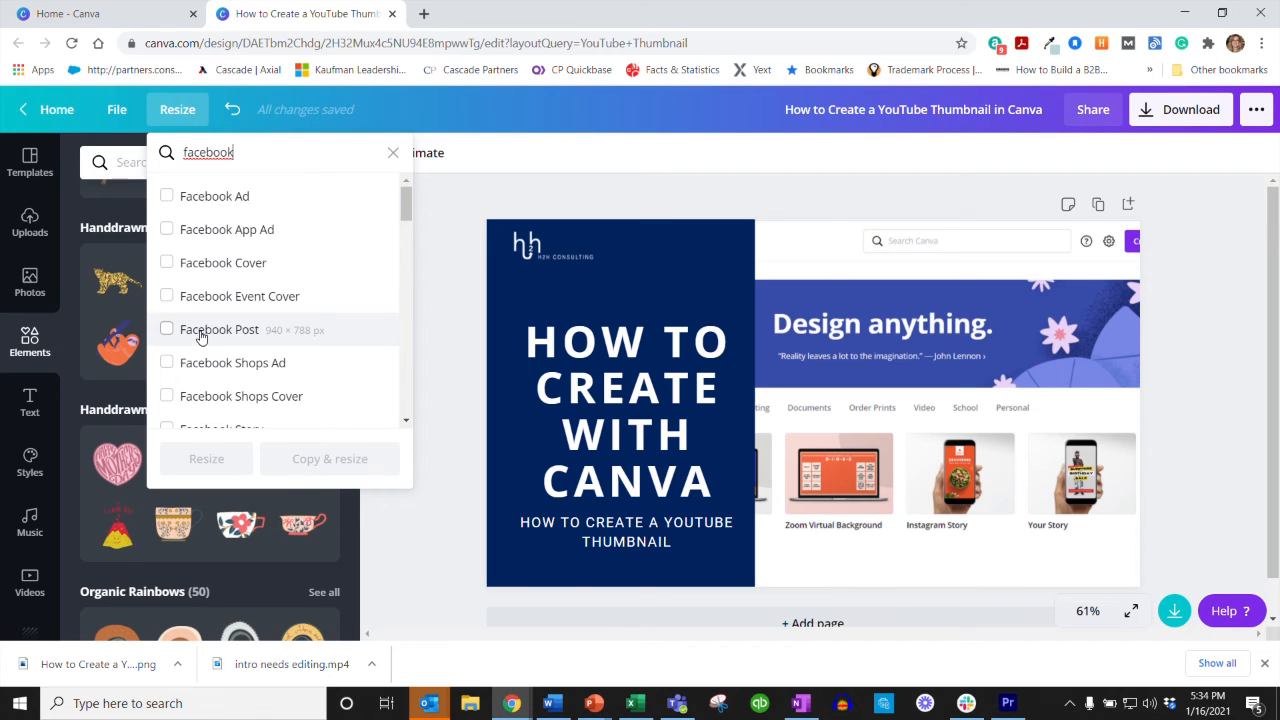
pyautogui.click(201, 331)
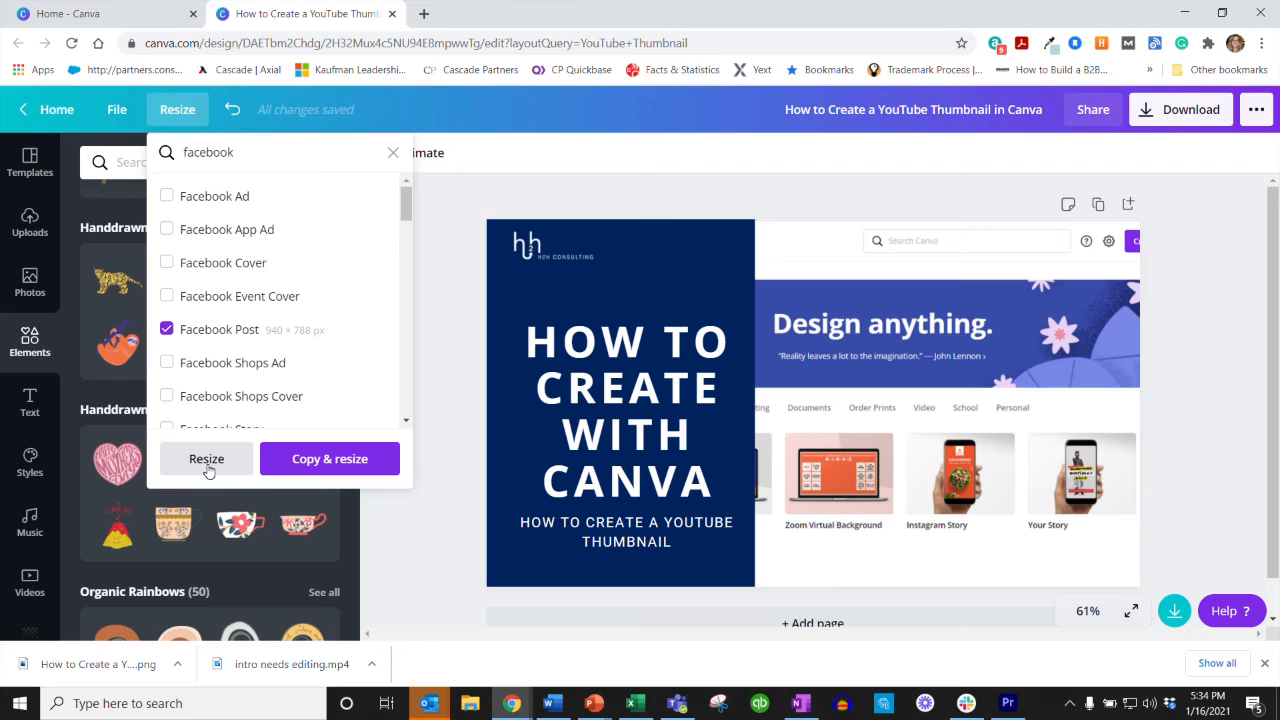
pyautogui.click(312, 460)
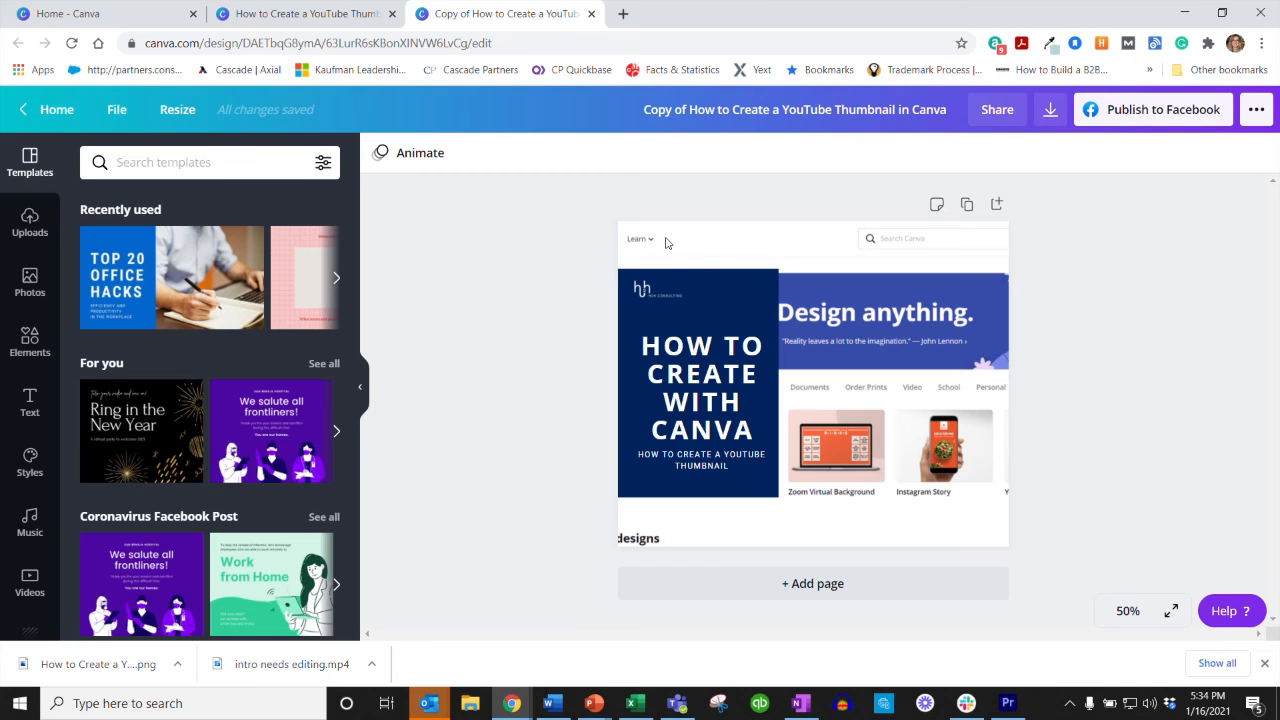
# Step: Enlarge the navy panel on the Facebook copy until it reaches the canvas's upper edge and covers more of the background
pyautogui.click(763, 277)
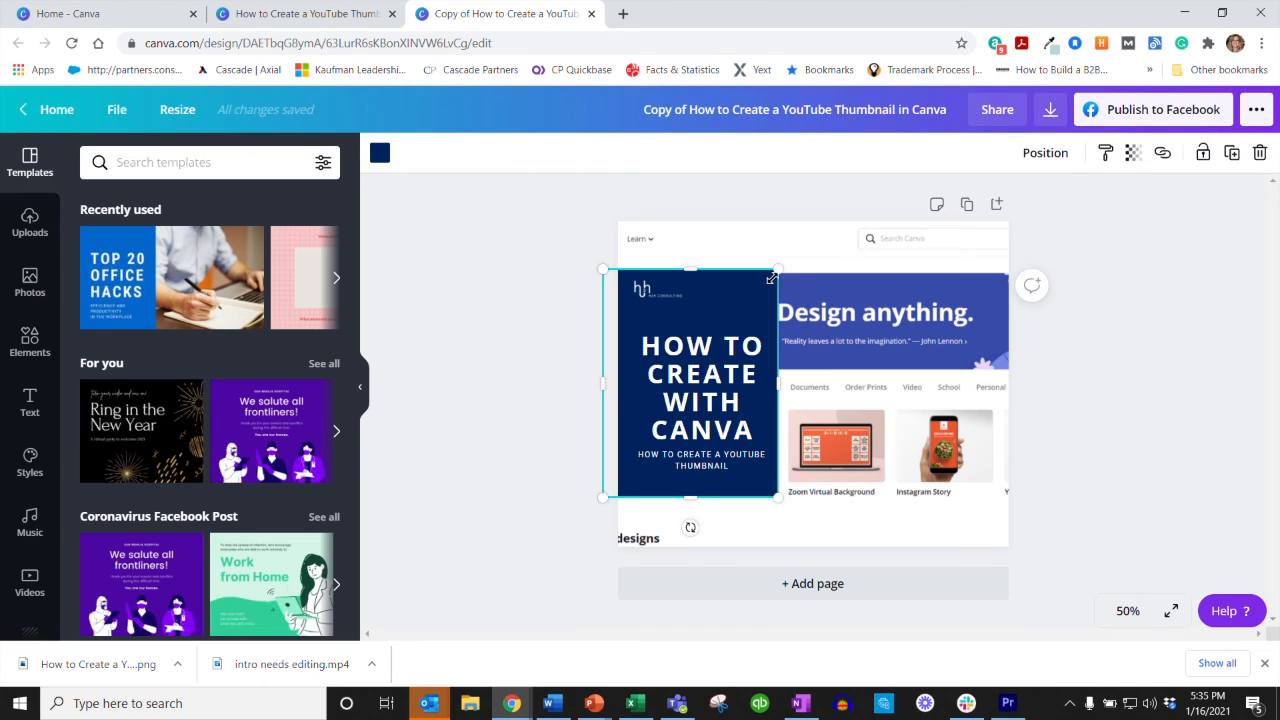
pyautogui.moveTo(778, 270); pyautogui.dragTo(805, 222)
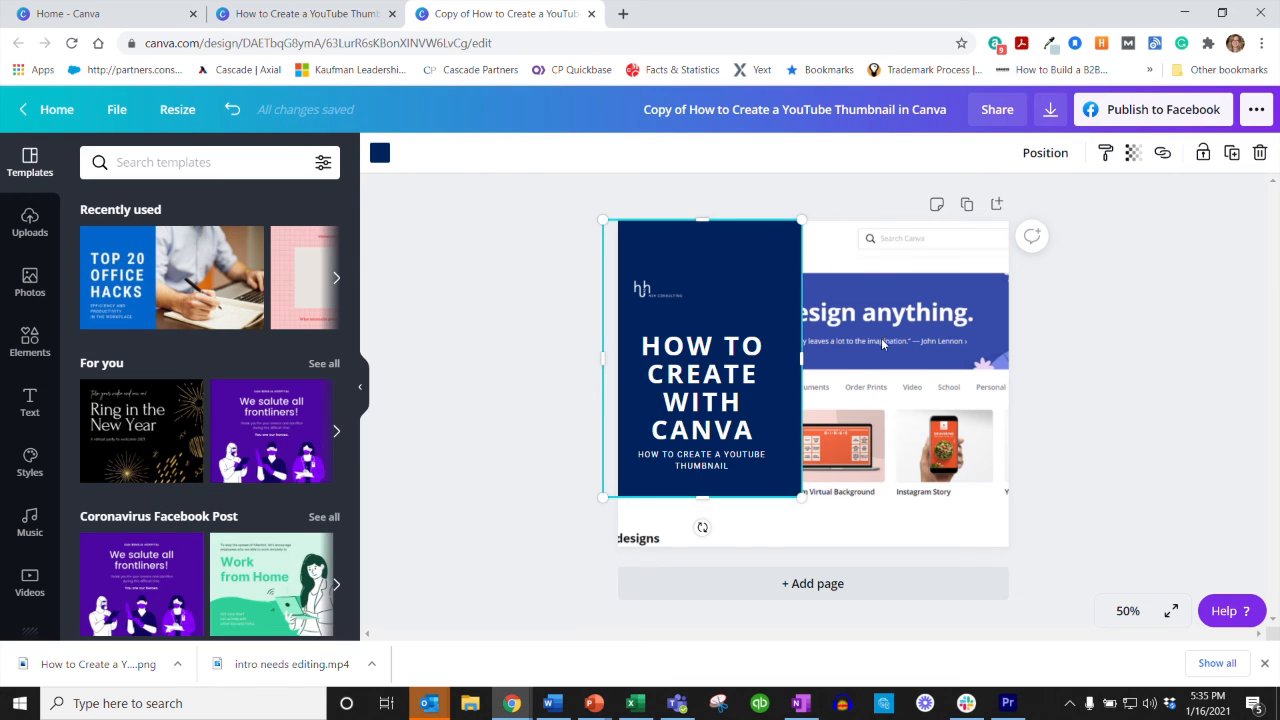
pyautogui.click(906, 341)
pyautogui.click(899, 347)
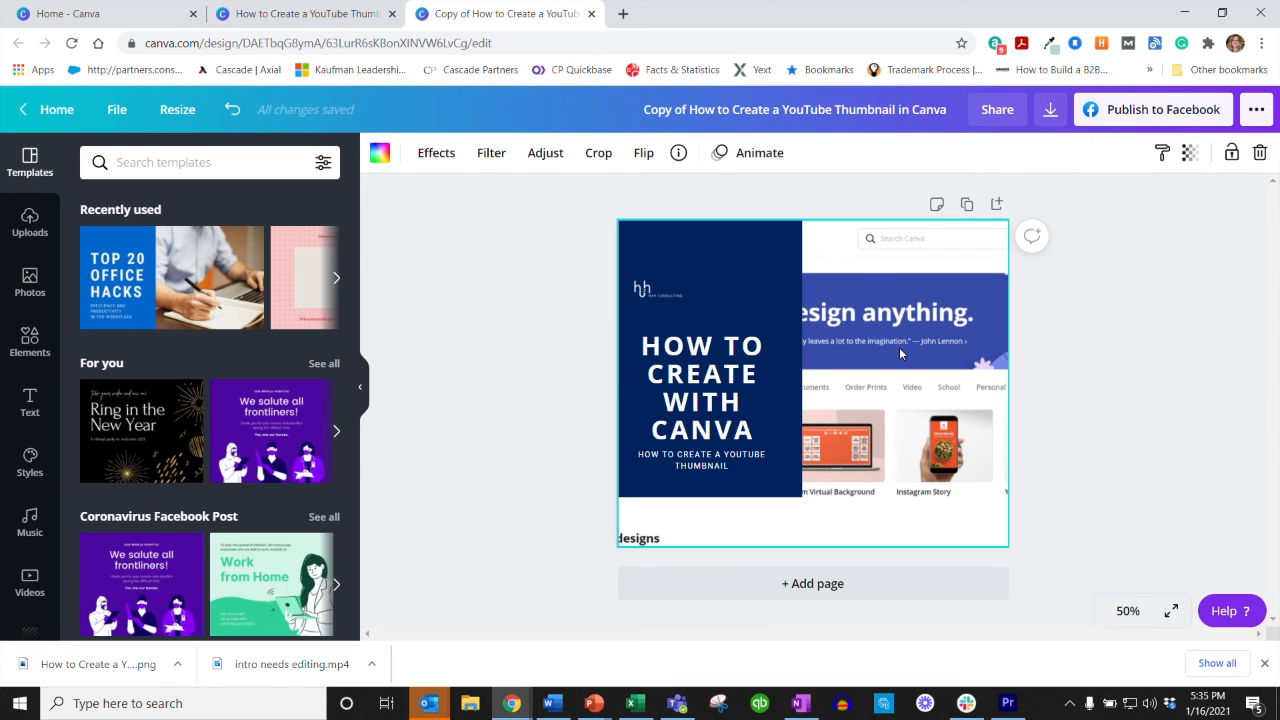
pyautogui.click(1020, 376)
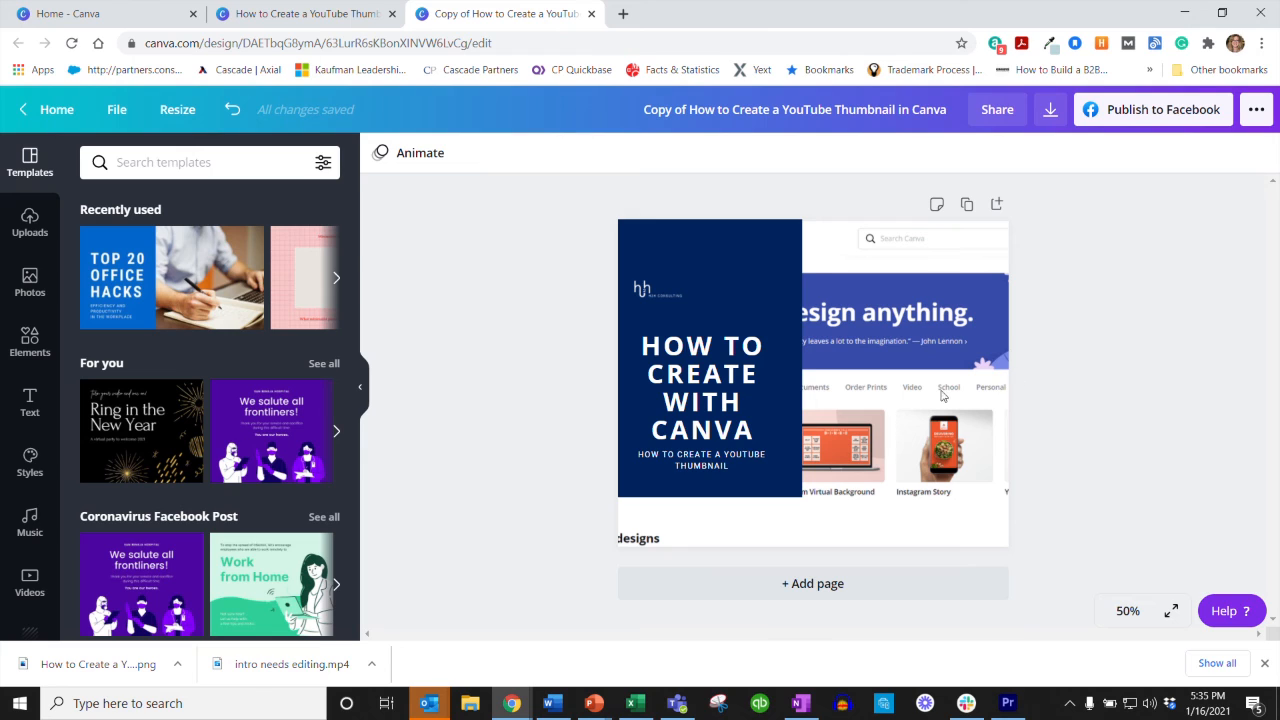
# Step: Move the H2H Consulting logo up near the navy panel's upper edge and shift the headline text block slightly up to center it across the panel
pyautogui.click(660, 288)
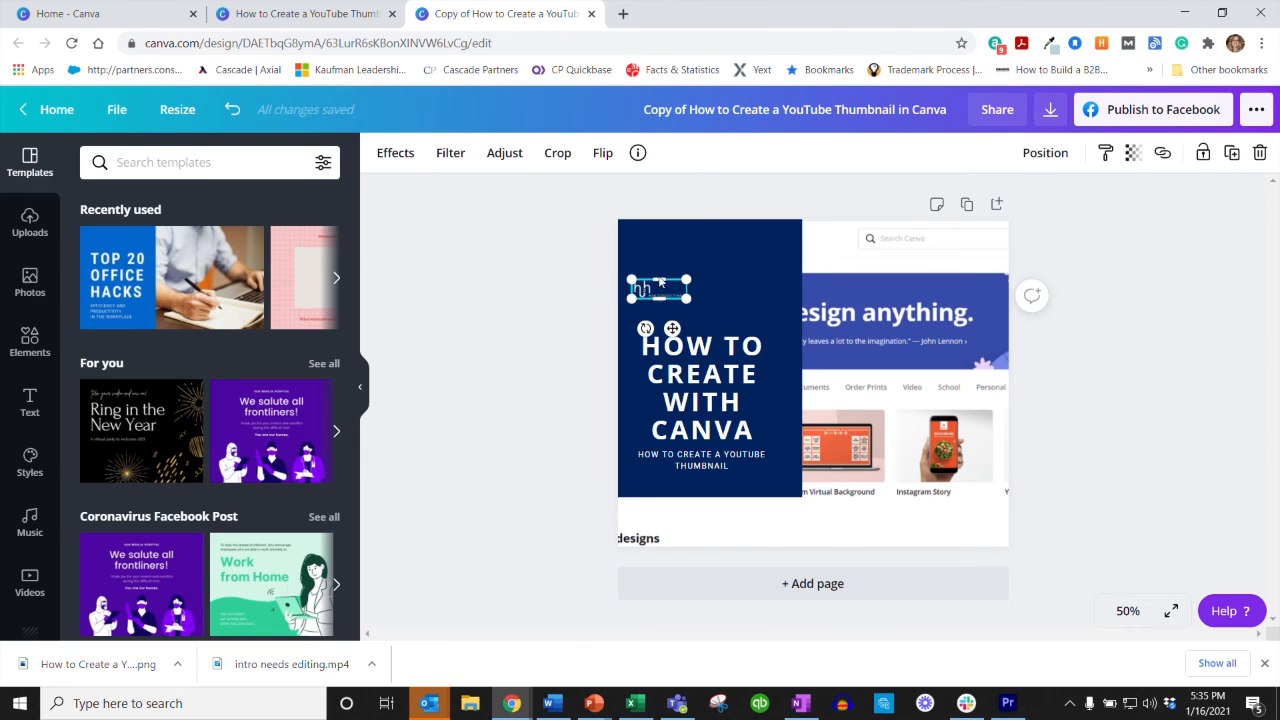
pyautogui.moveTo(660, 288); pyautogui.dragTo(660, 248)
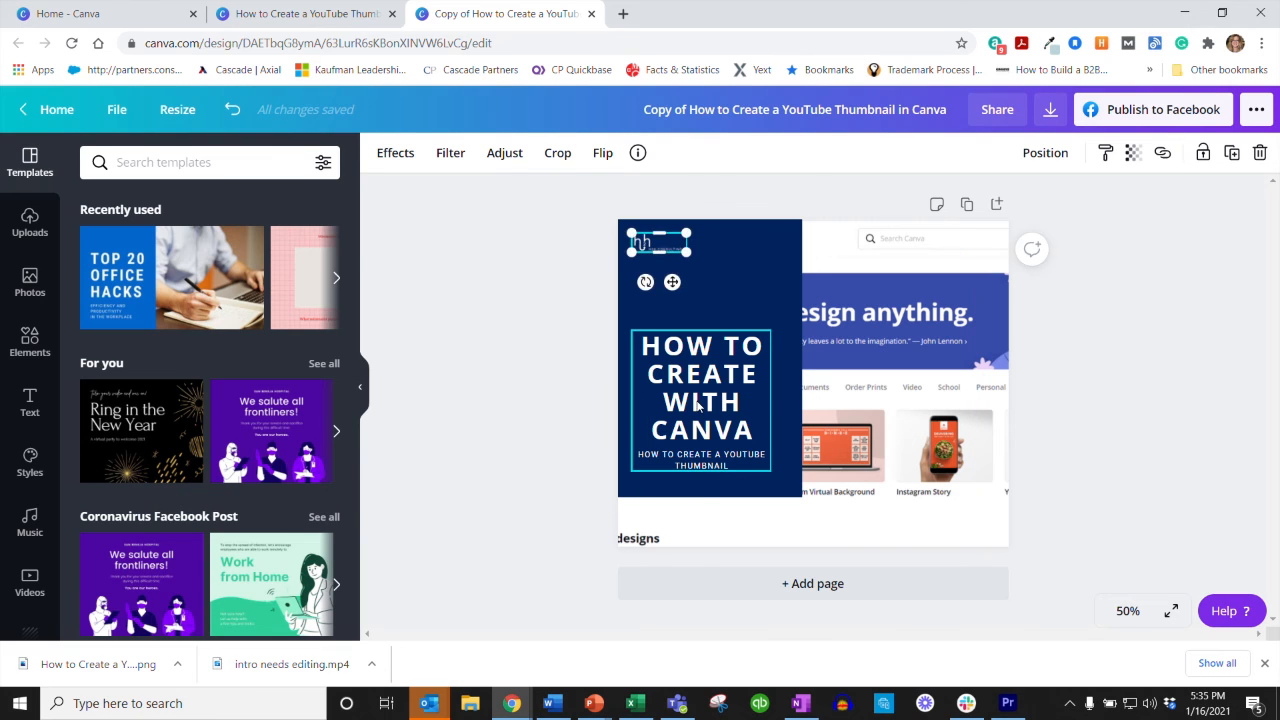
pyautogui.moveTo(695, 400); pyautogui.dragTo(706, 384)
pyautogui.click(1175, 398)
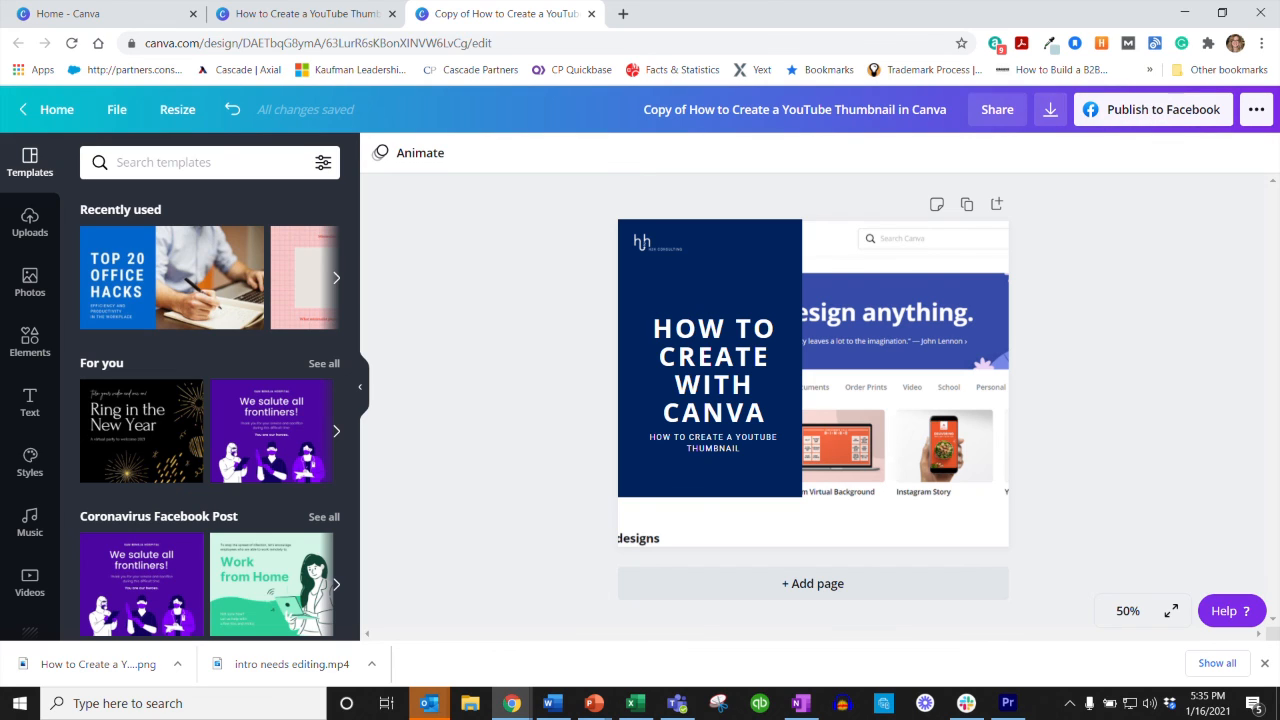
# Step: Rename the resized design as "FB resize How to Create a YouTube Thumbnail in Canva"
pyautogui.click(870, 109)
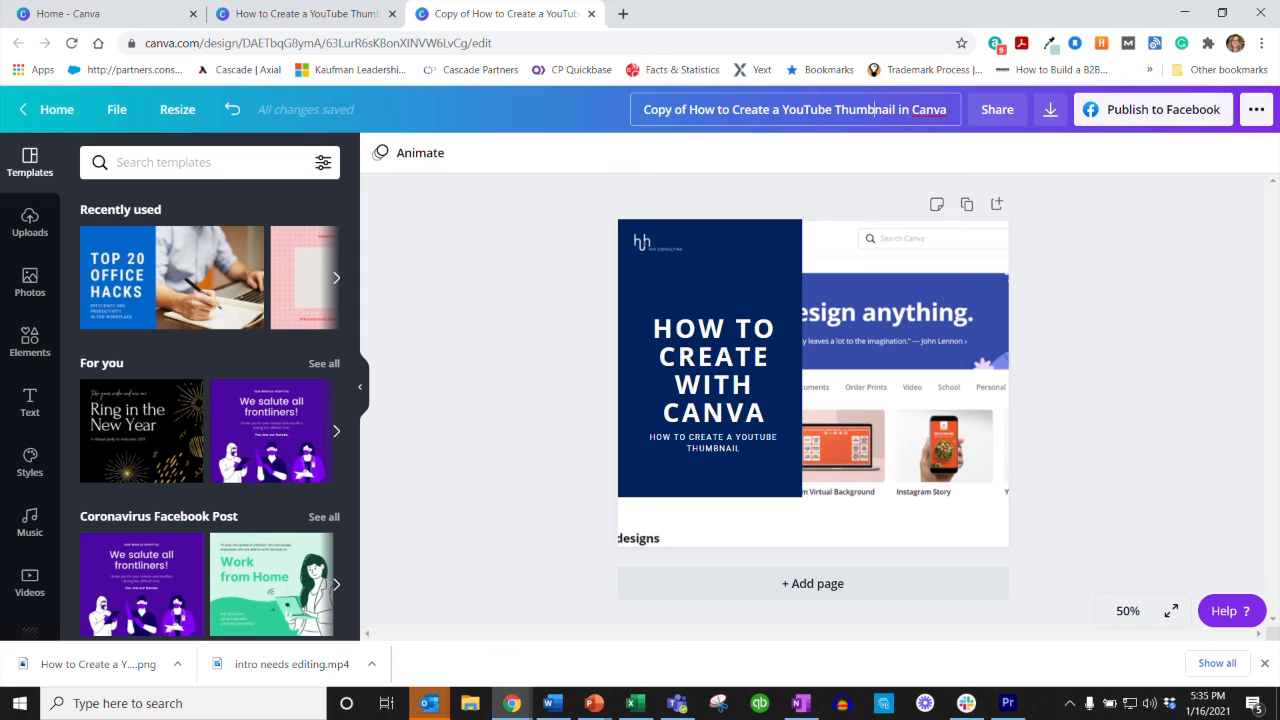
pyautogui.moveTo(643, 109); pyautogui.dragTo(675, 109)
pyautogui.write('FB resize')
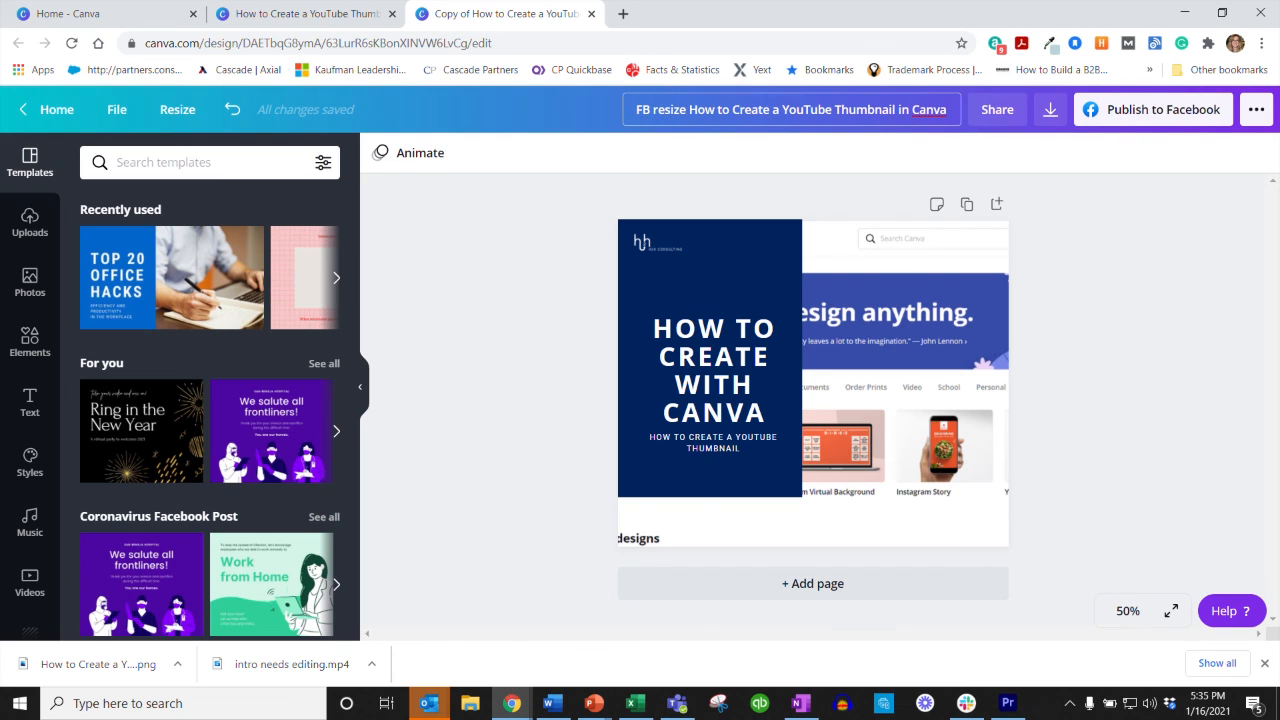